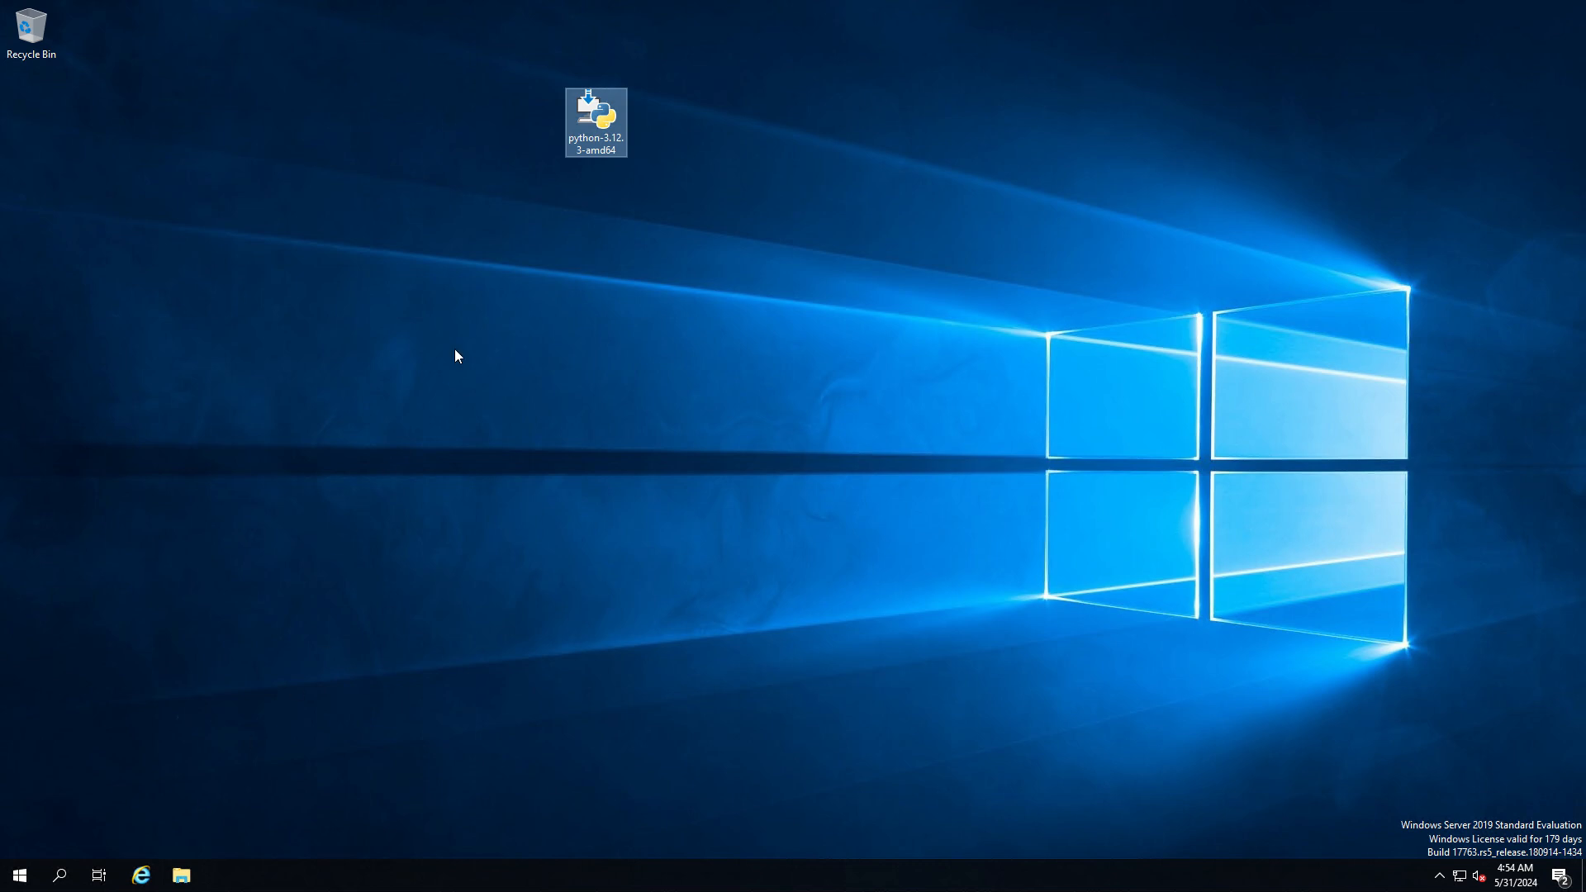
Launch the python-3.12.3-amd64 installer from the desktop and move its setup window clear of the middle
double_click(593, 124)
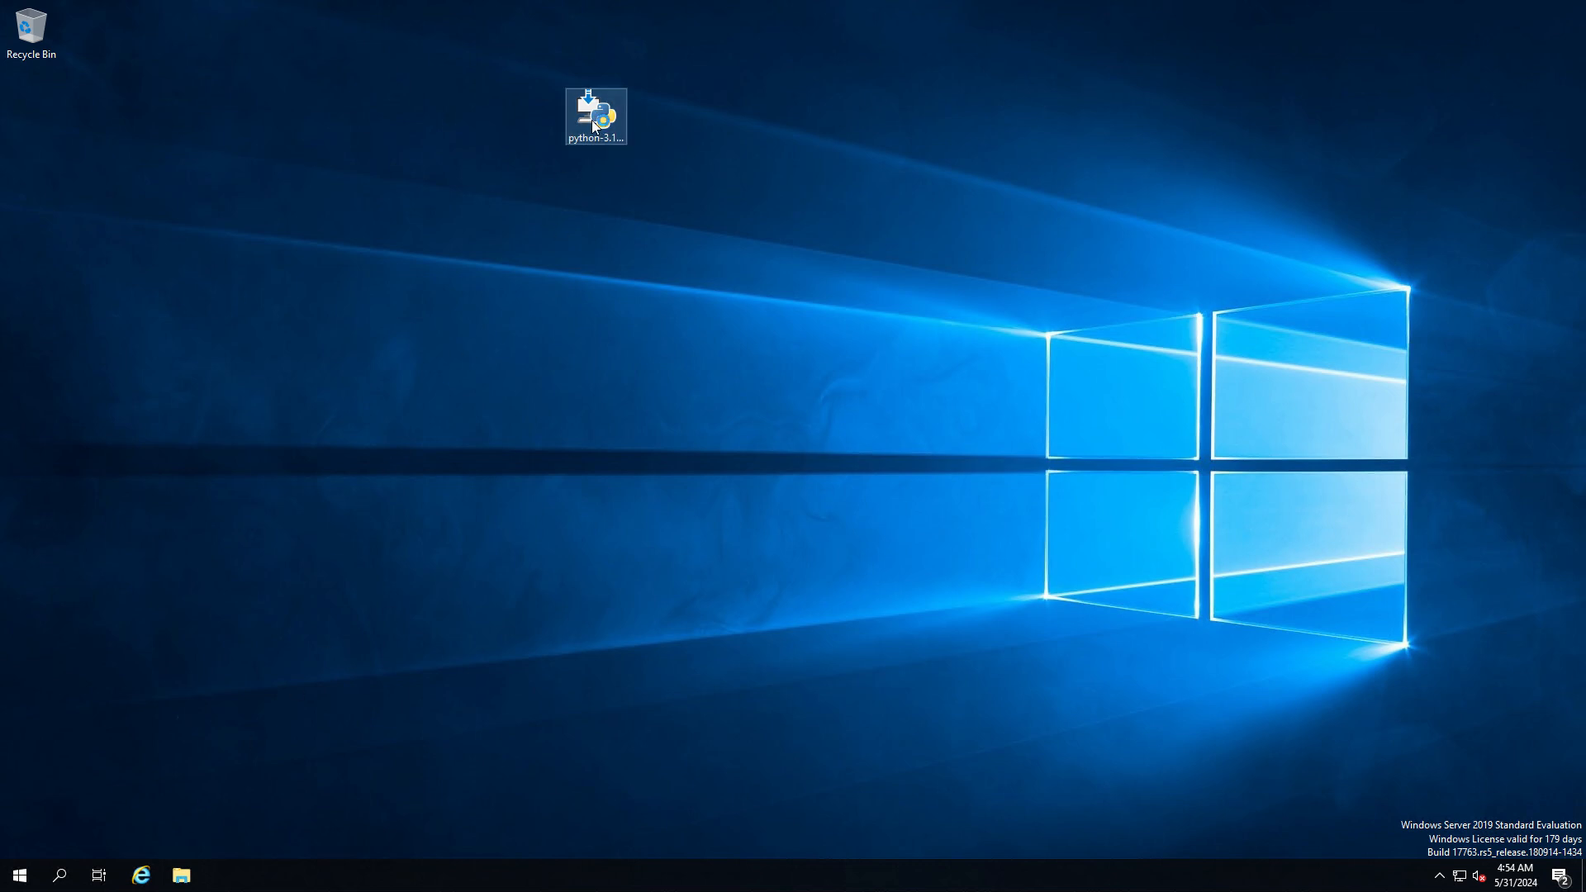
drag(686, 271, 583, 202)
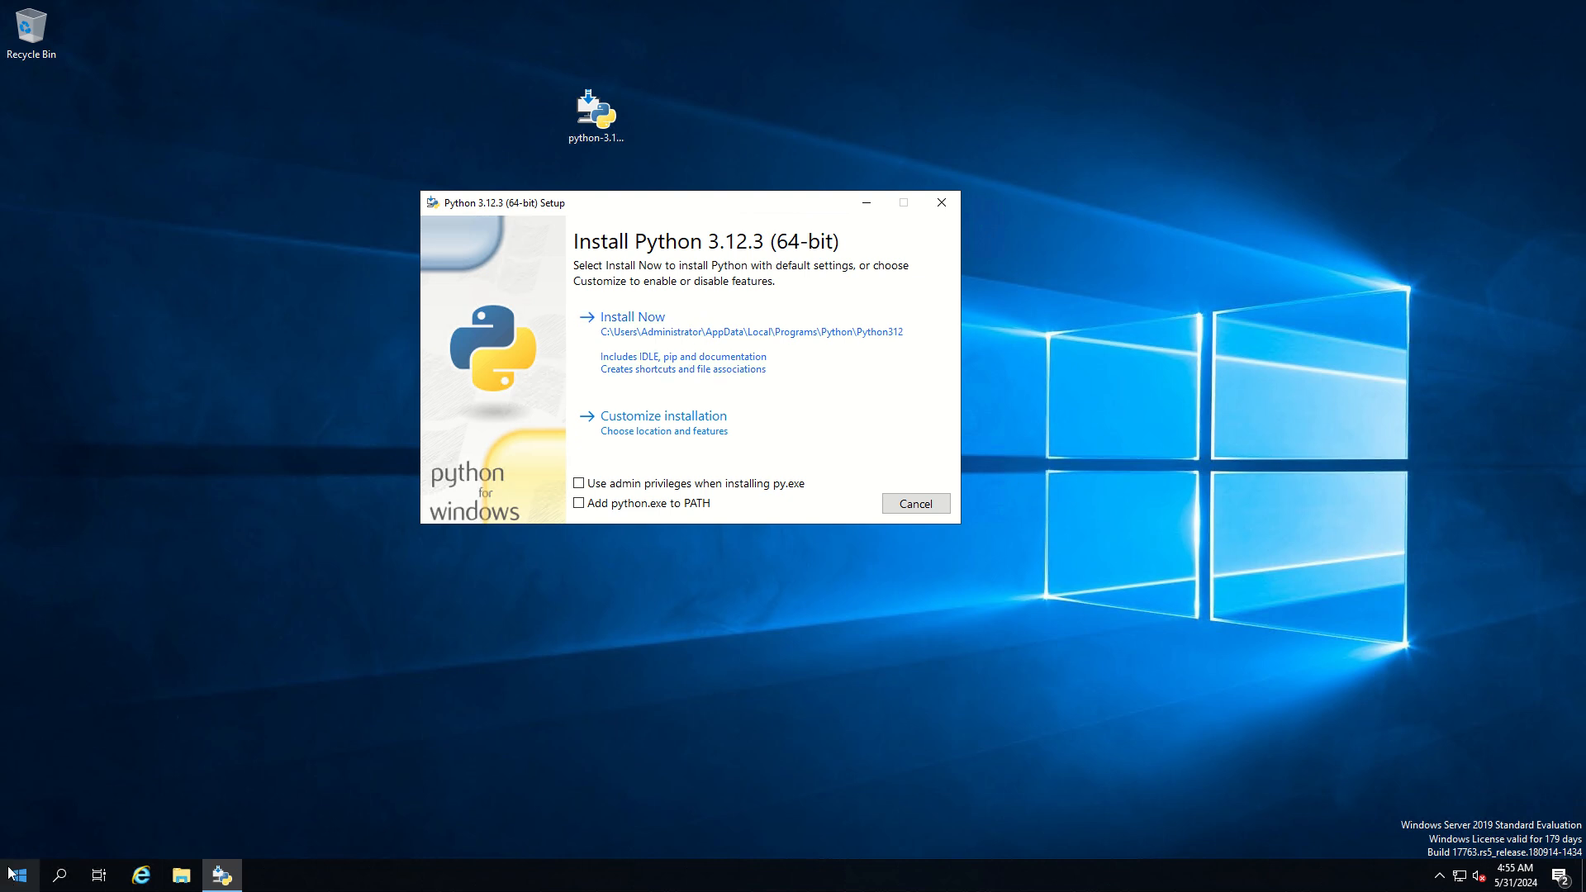
Open Command Prompt and run python to check whether the command is available before installing, and close the window
click(60, 877)
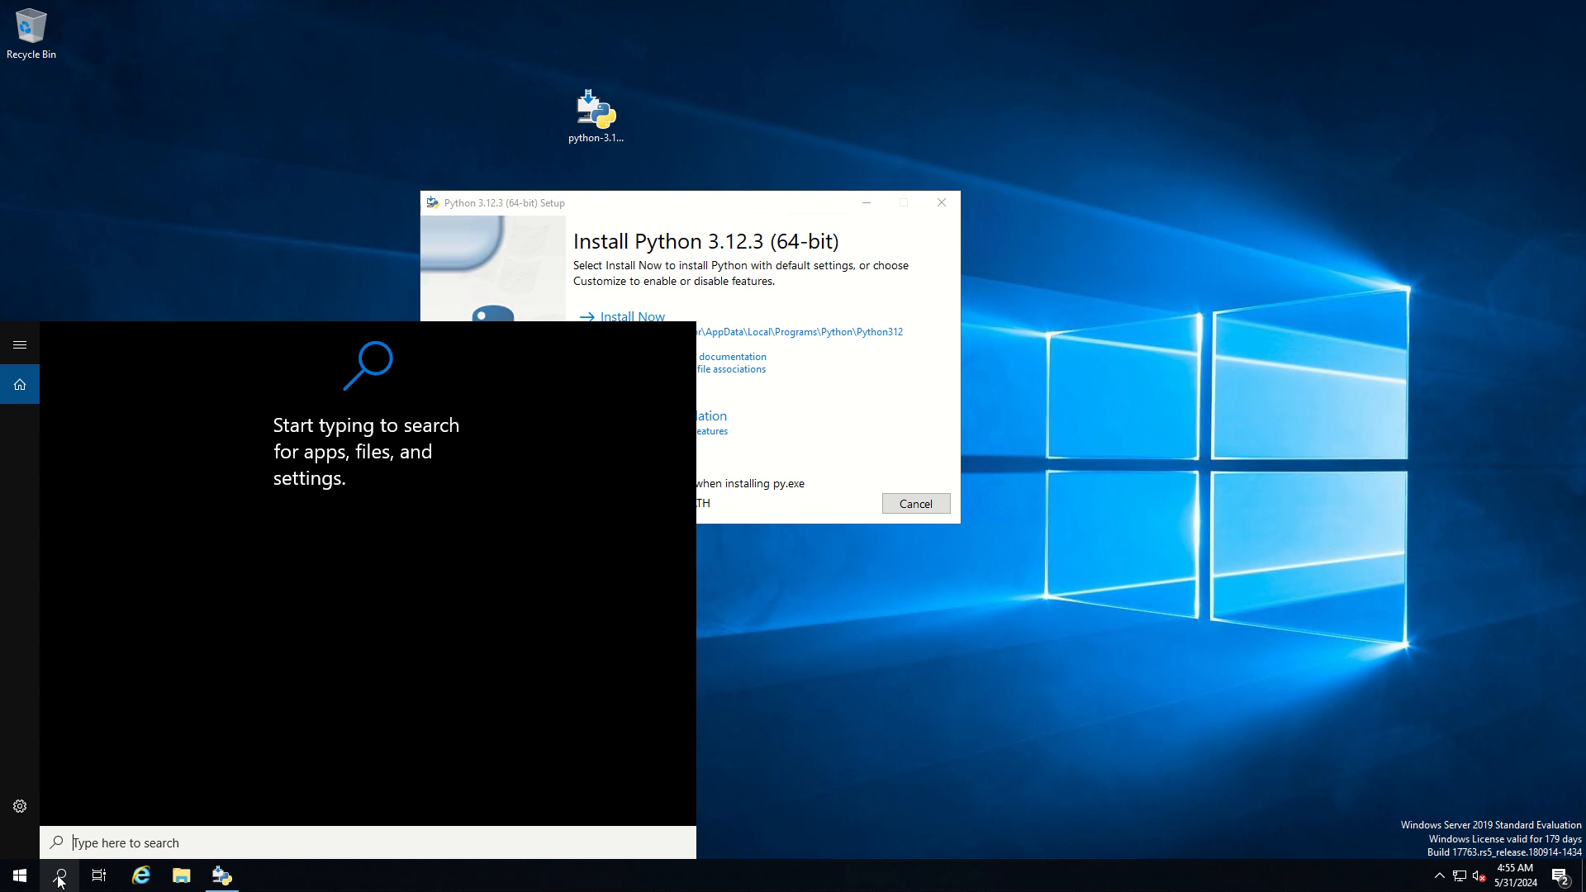
text(comm)
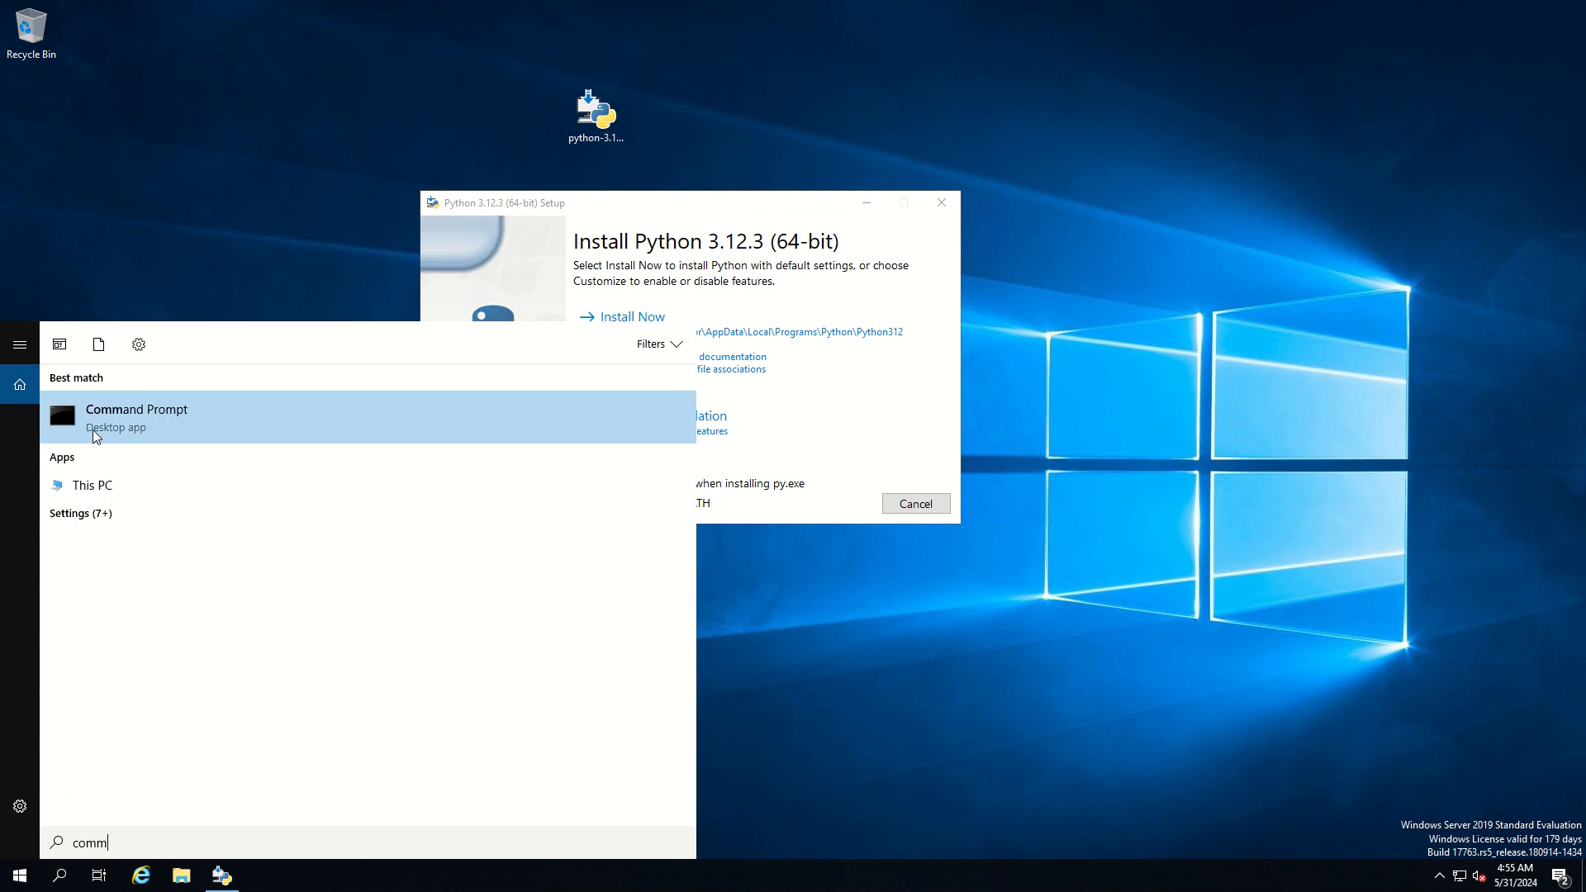
key(Return)
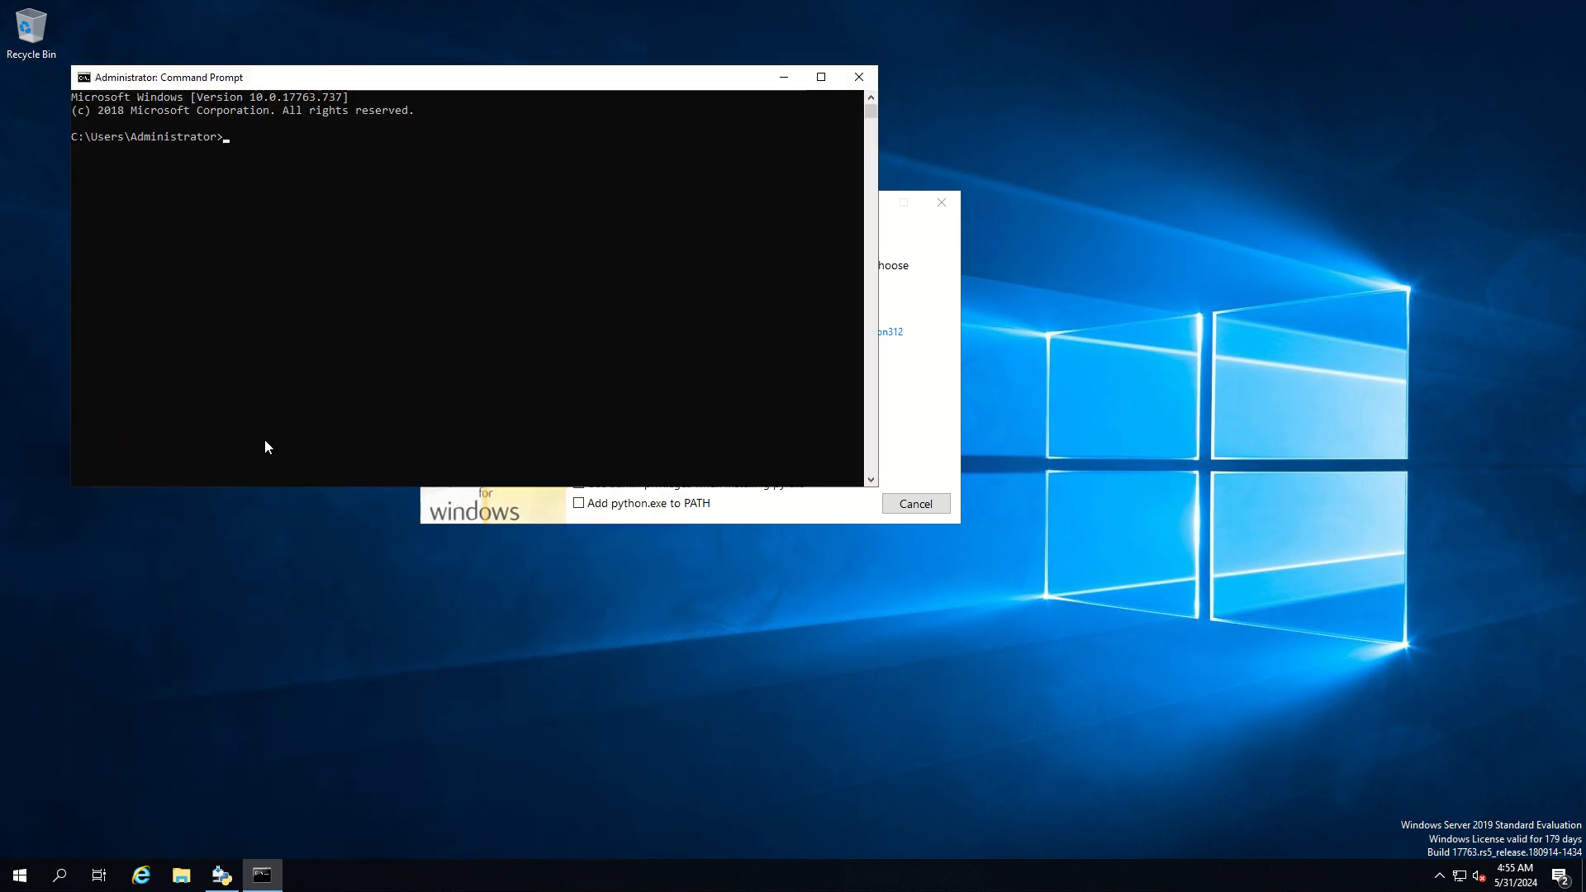
text(python)
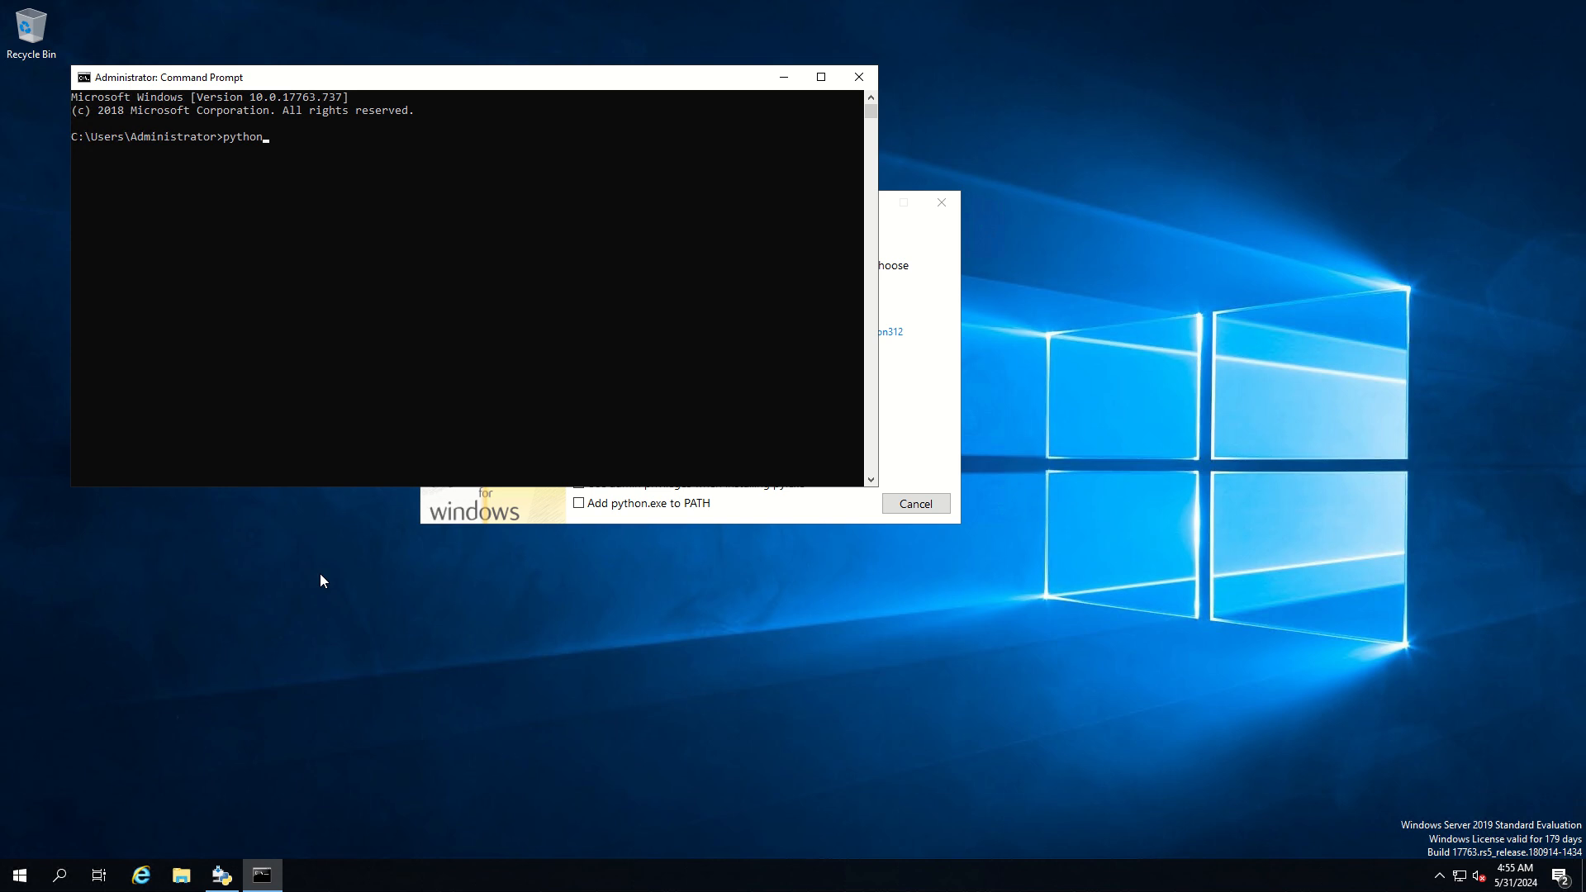
key(Return)
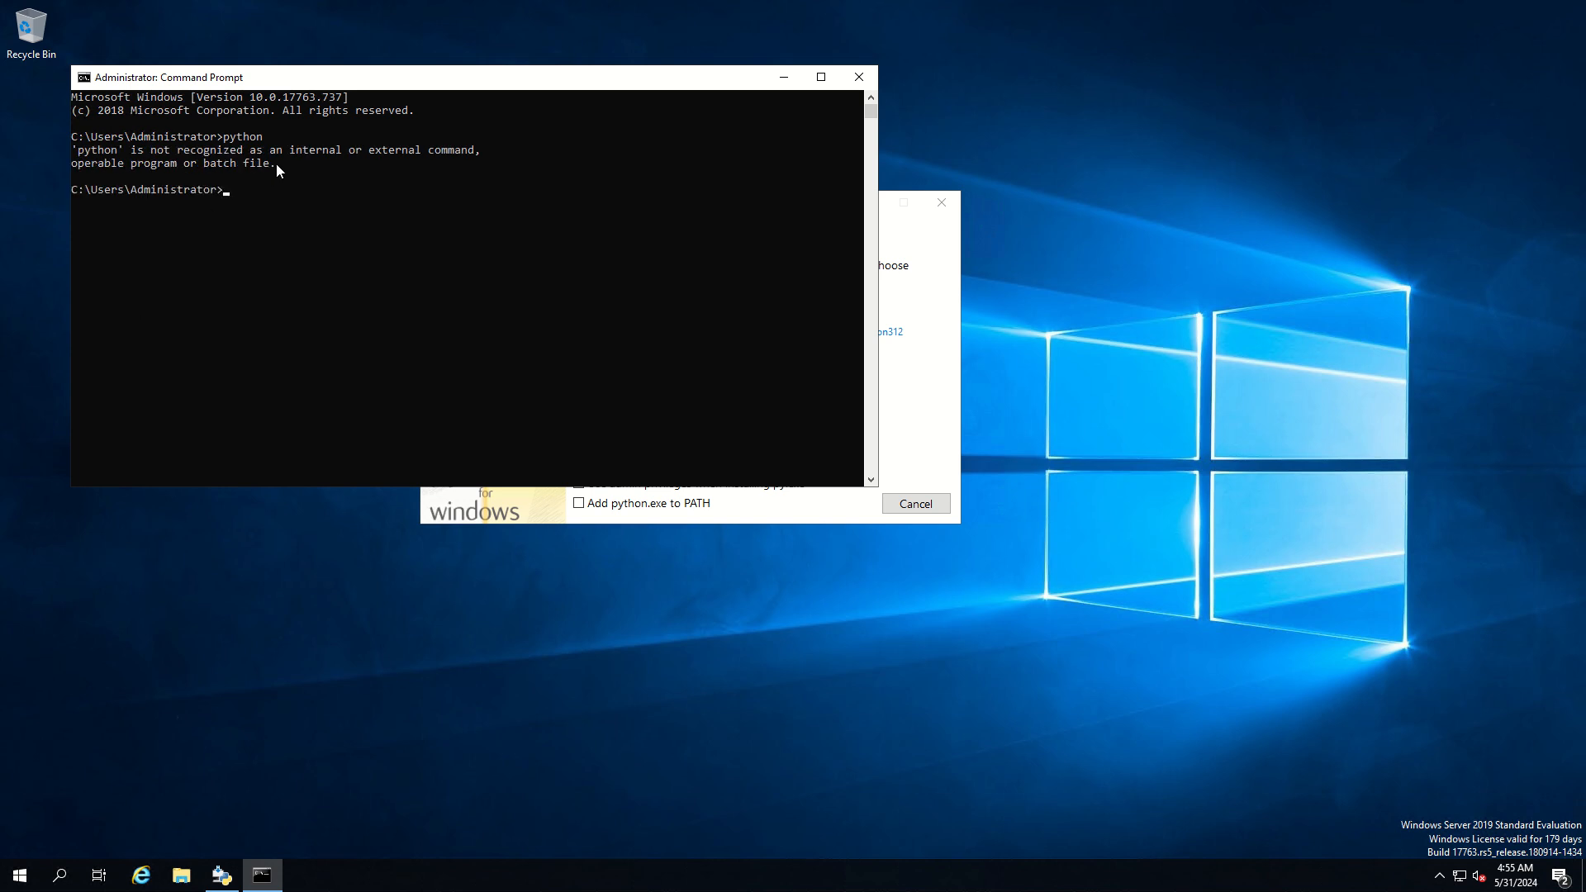
drag(280, 165, 68, 154)
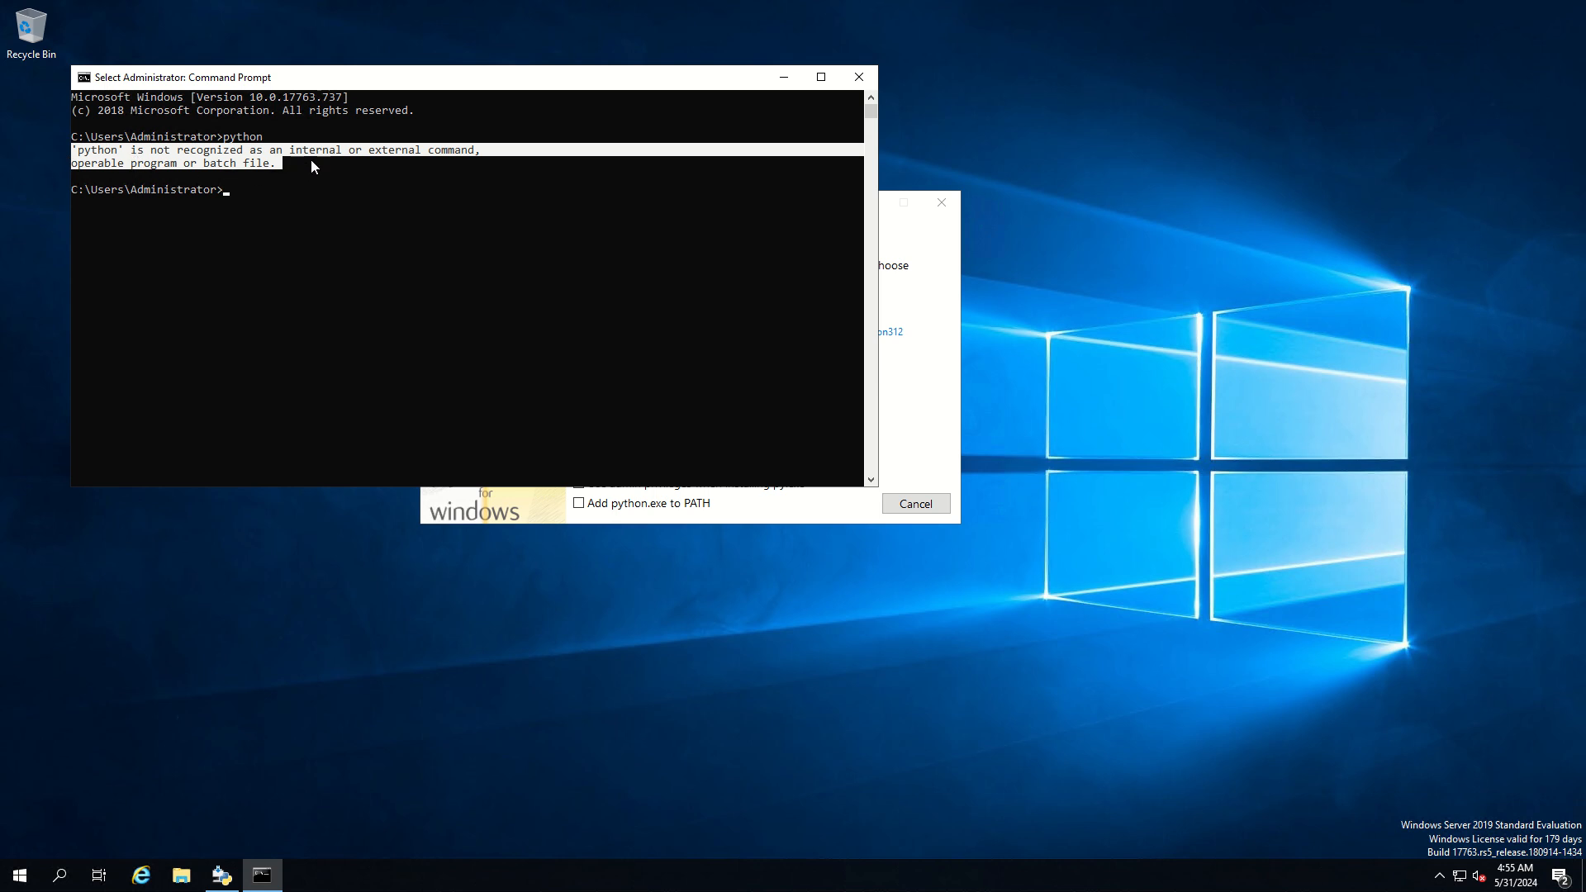
click(845, 86)
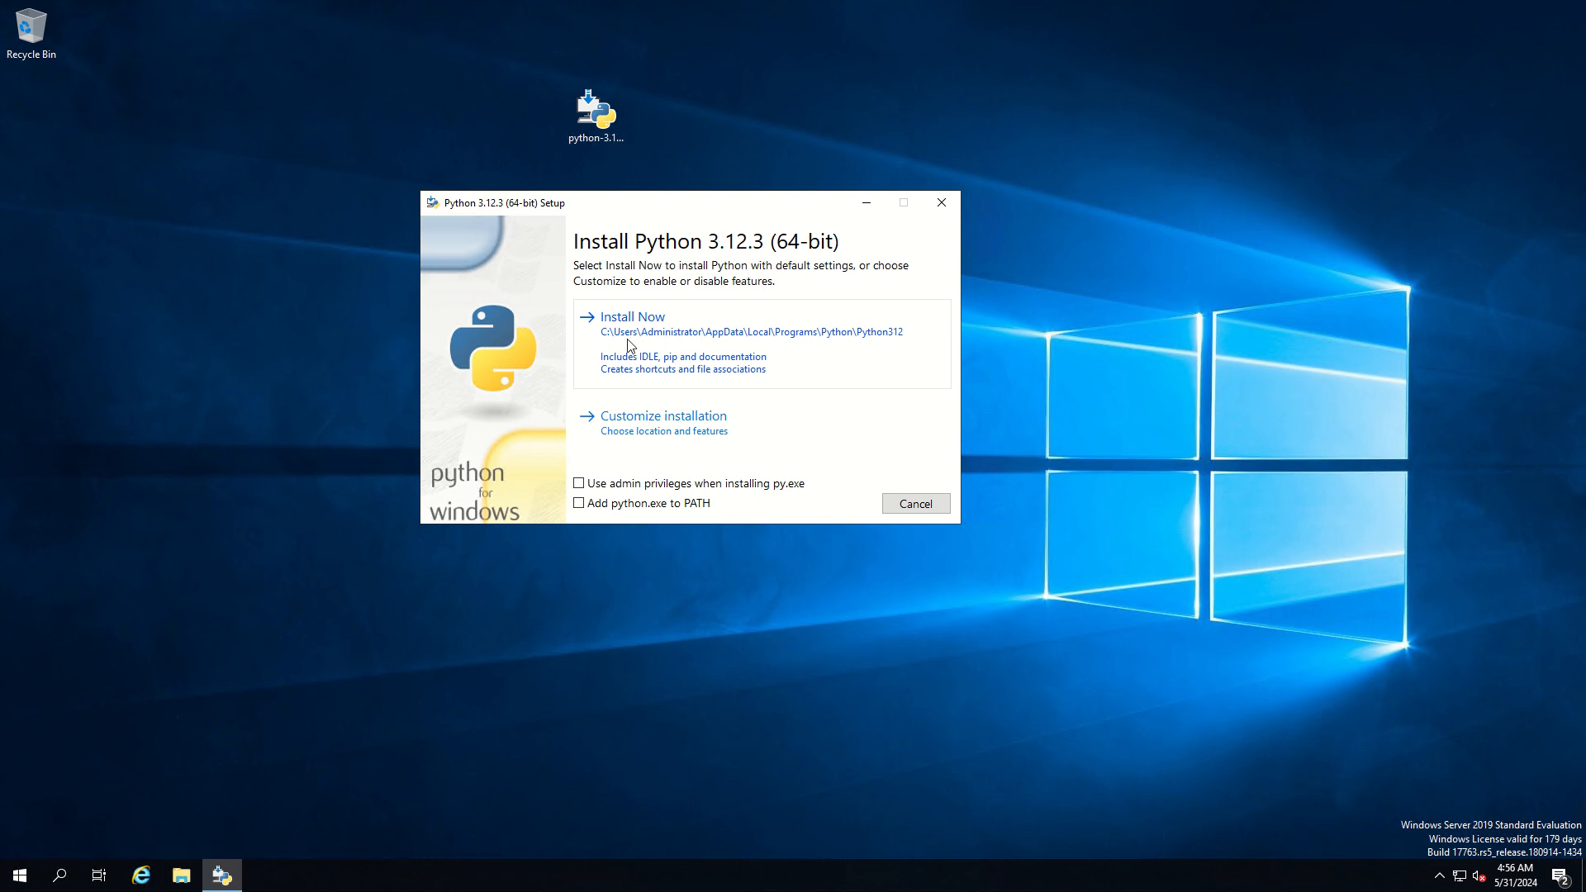
Choose a customized Python installation with the default optional features and enable installing Python 3.12 for all users
click(628, 428)
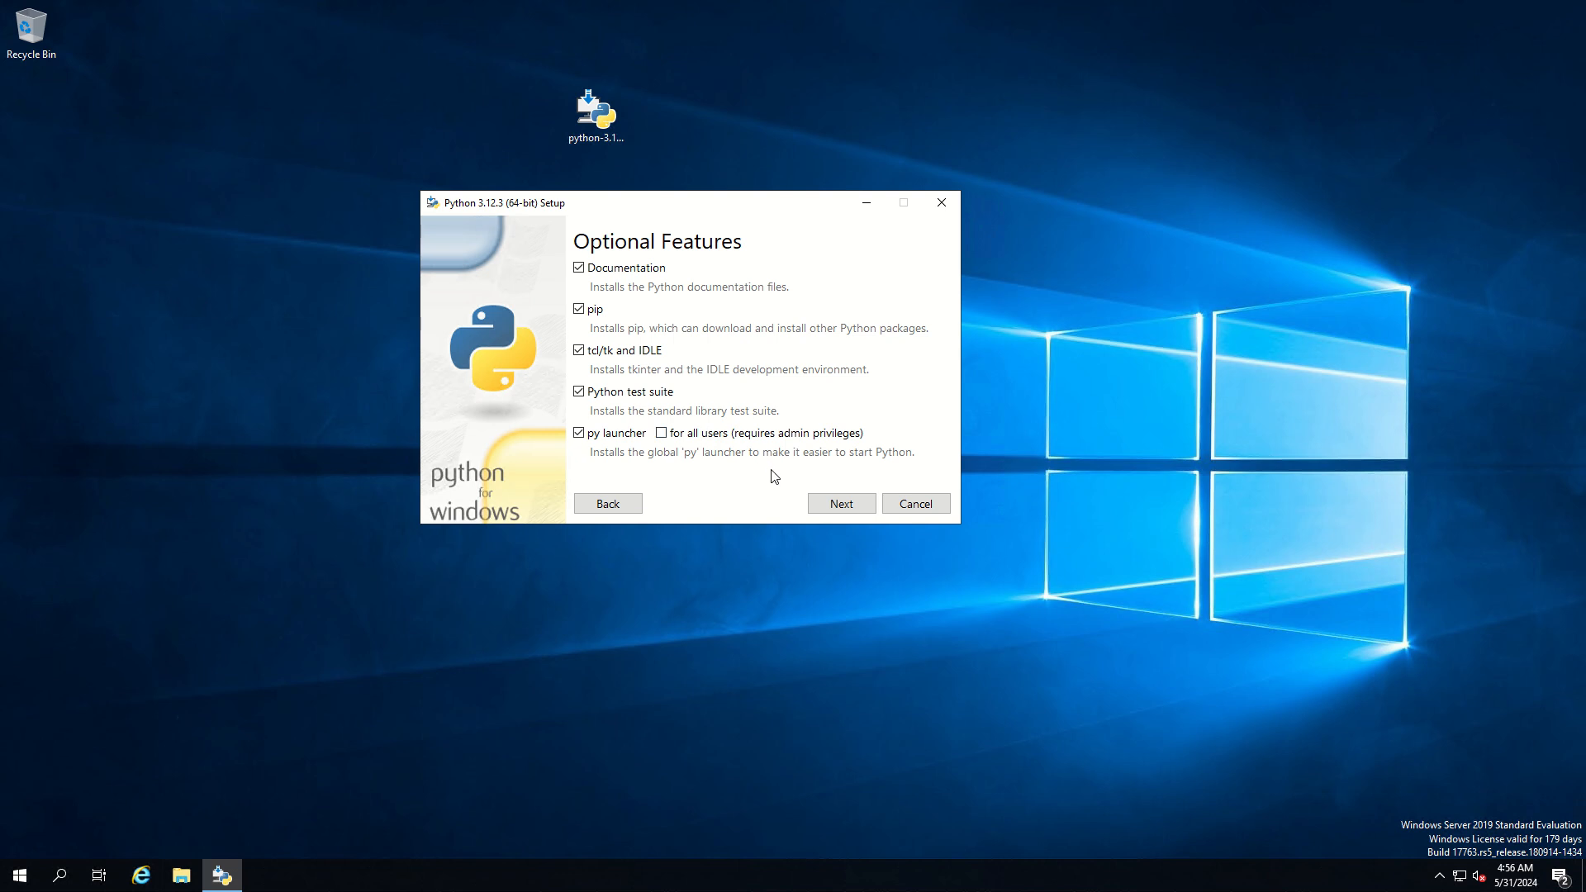
click(831, 507)
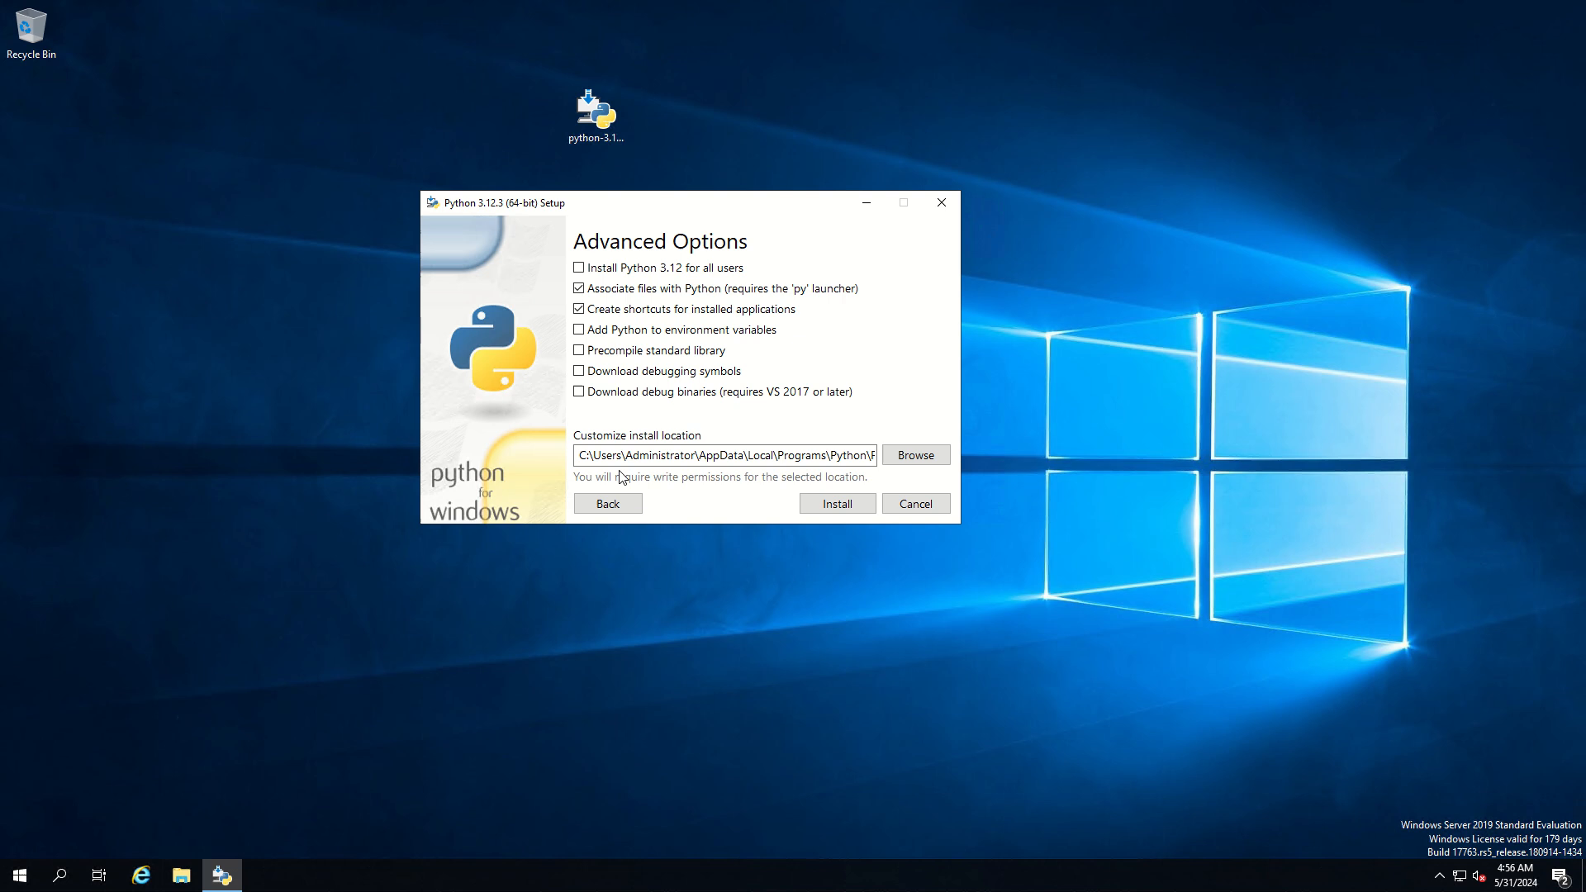
drag(584, 457, 551, 449)
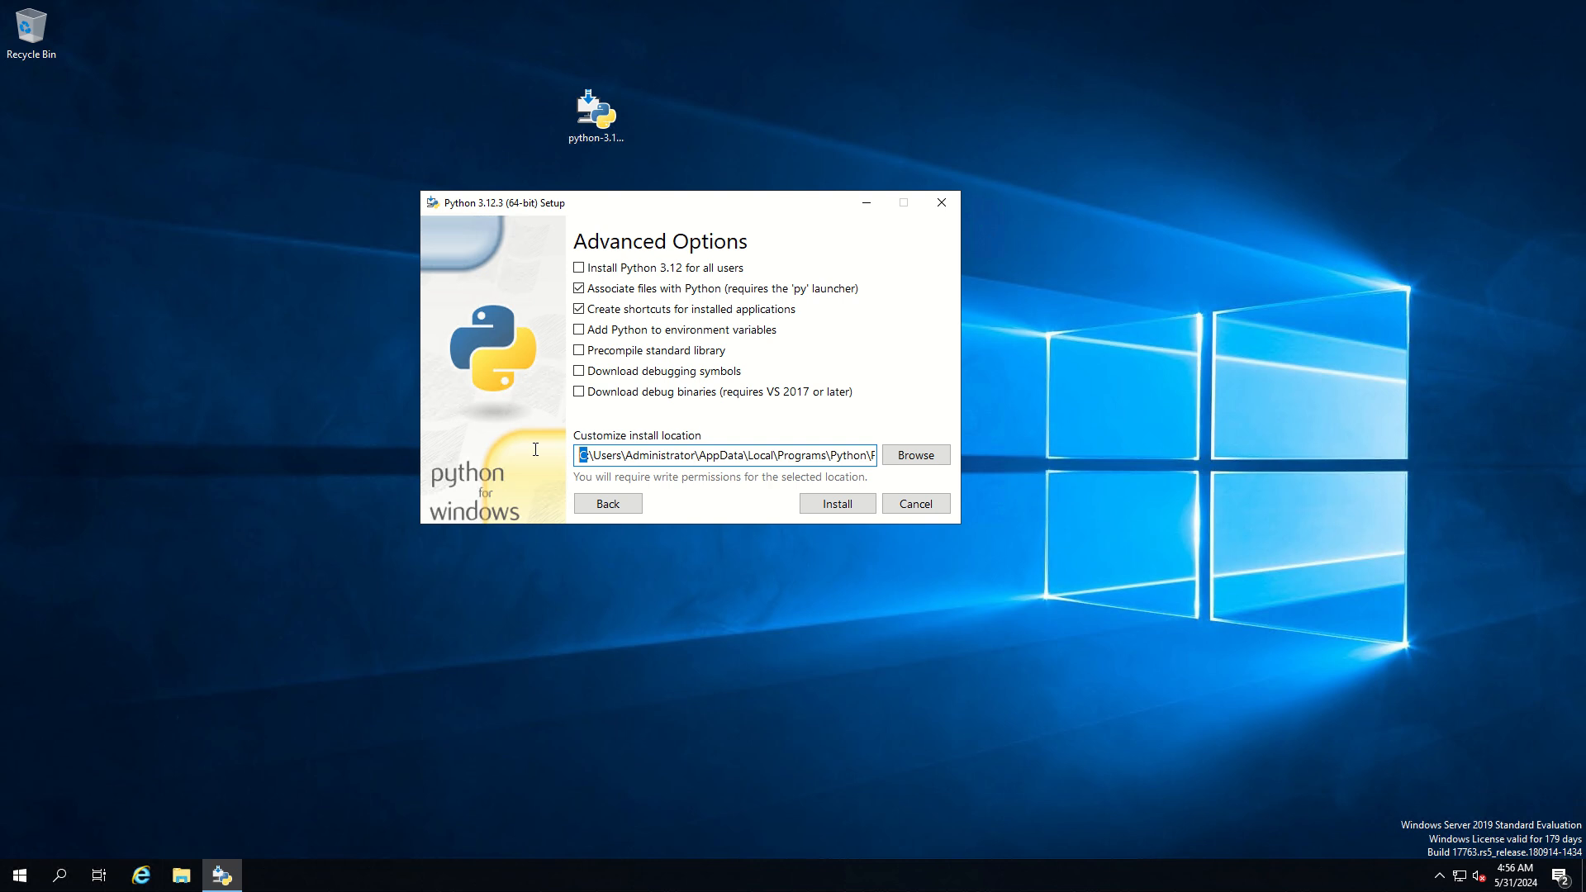
drag(535, 448, 886, 461)
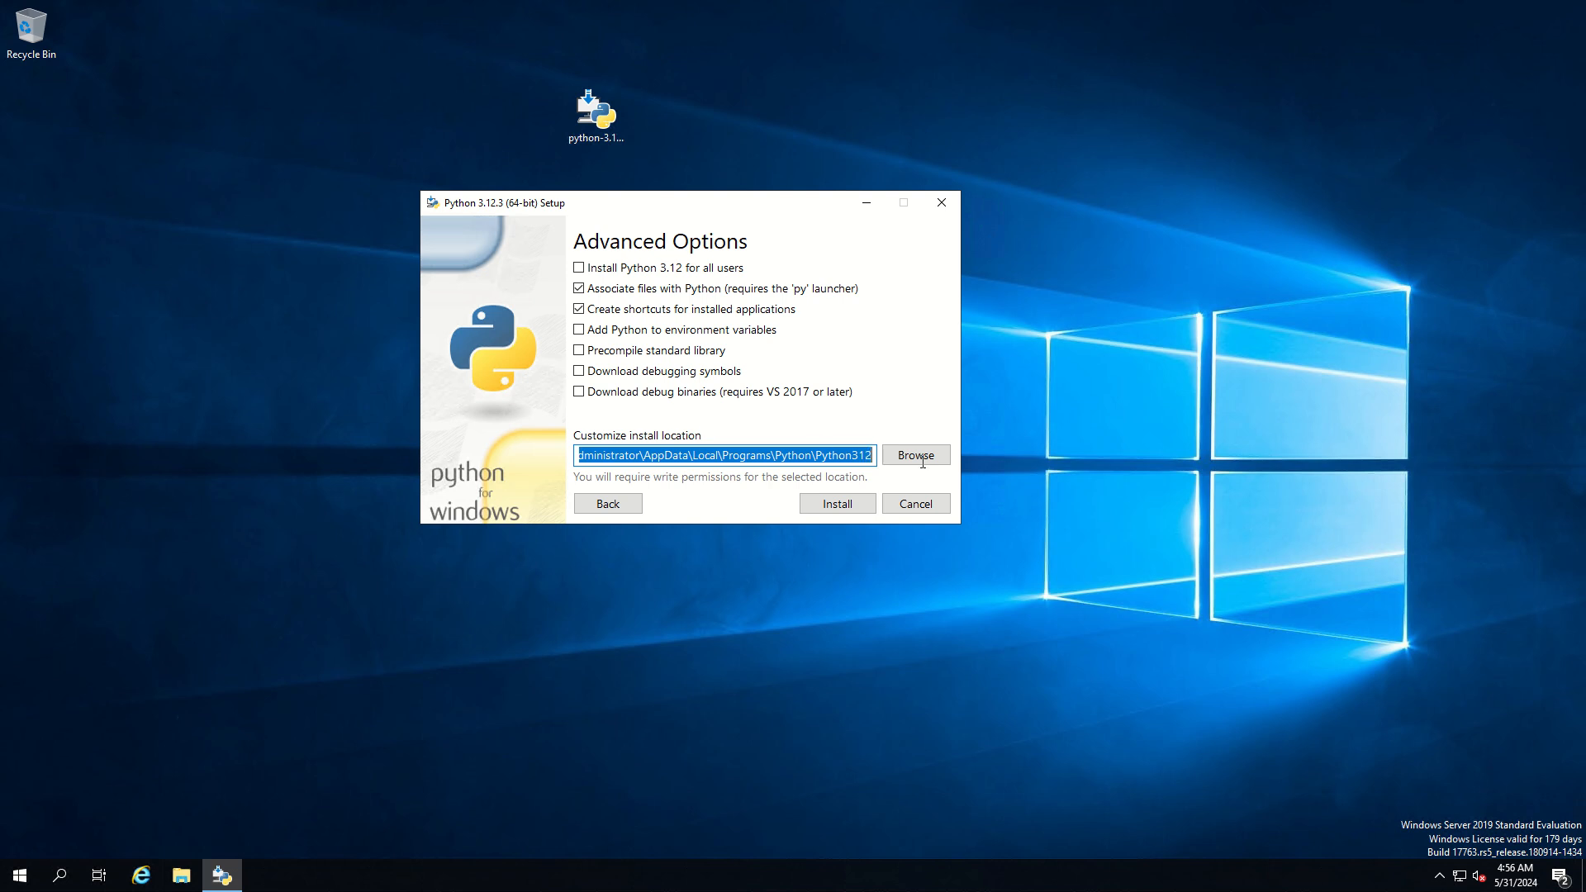
click(601, 272)
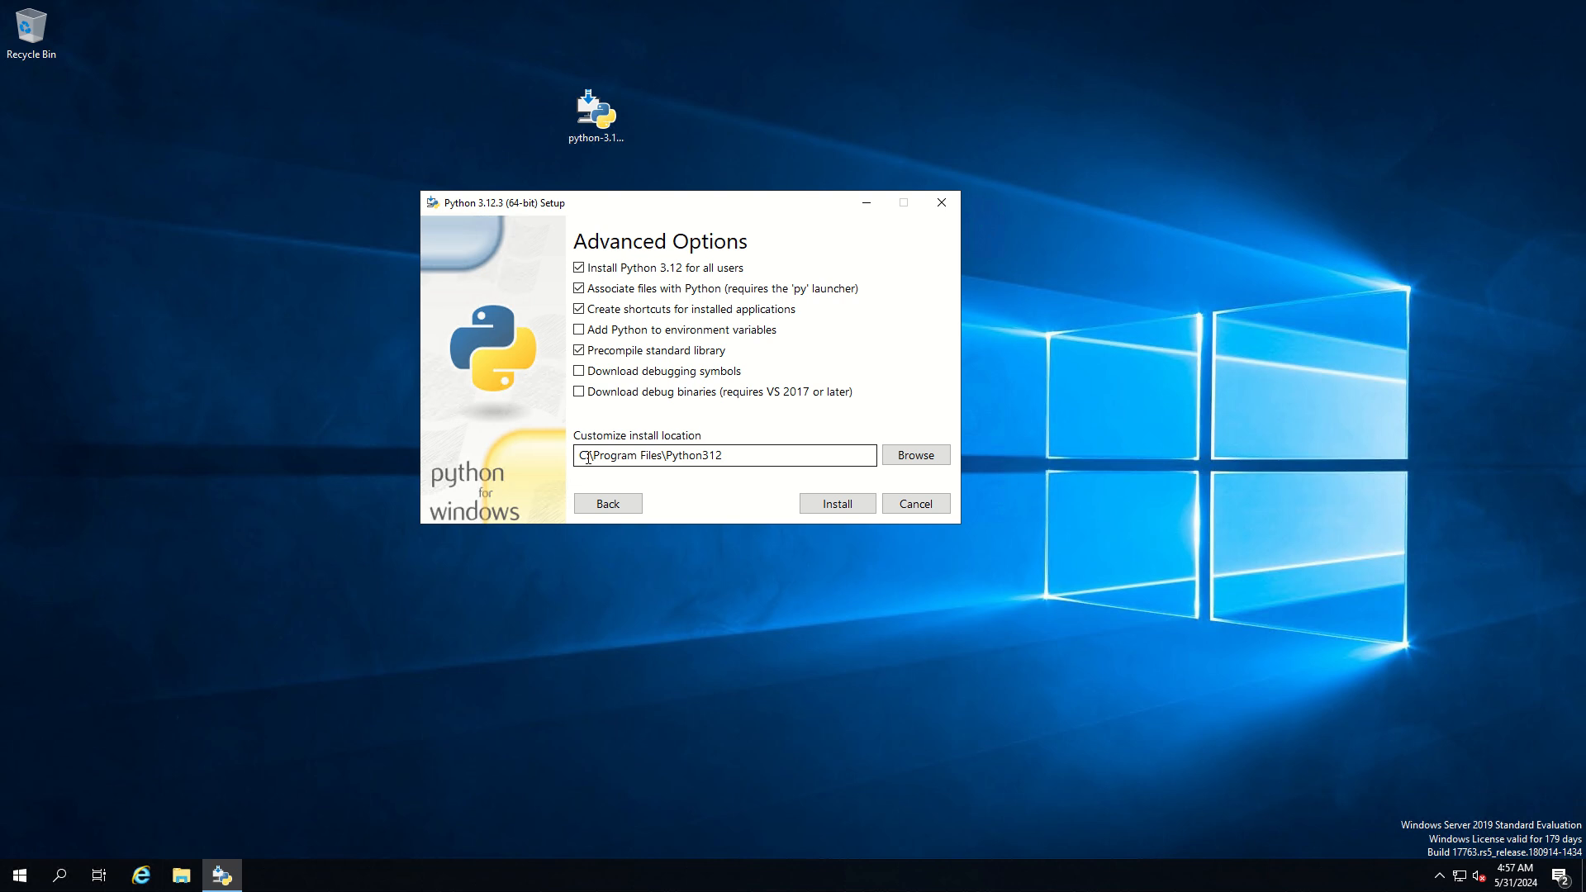
Install Python to C:\Program Files\Python312 and close the setup wizard once it finishes
drag(588, 457, 576, 456)
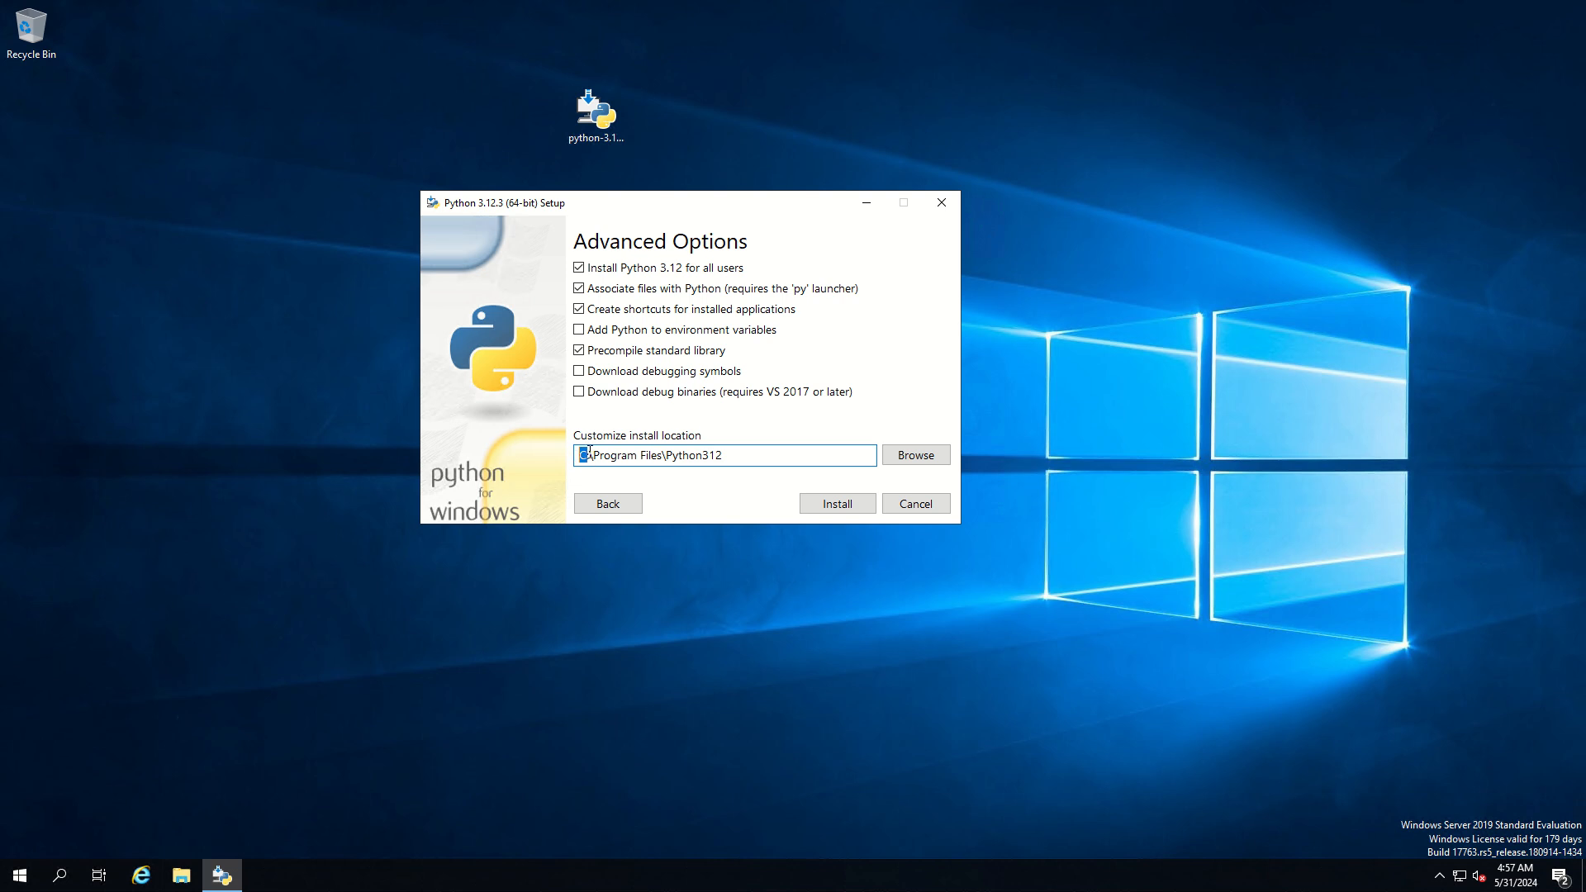
click(587, 456)
drag(662, 455, 593, 455)
double_click(699, 456)
click(836, 507)
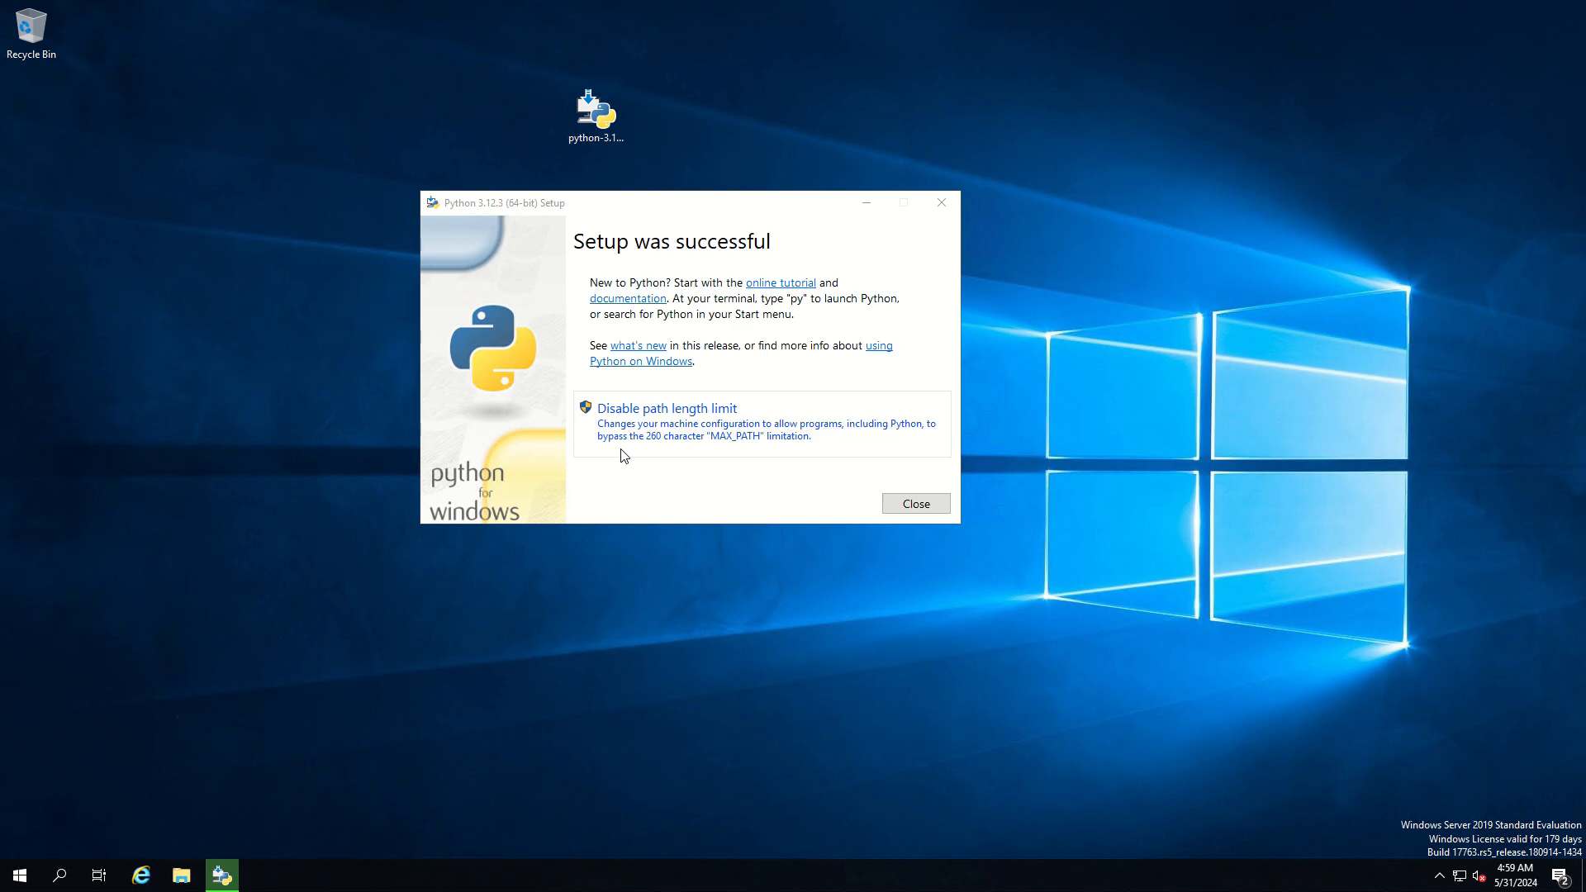
click(915, 503)
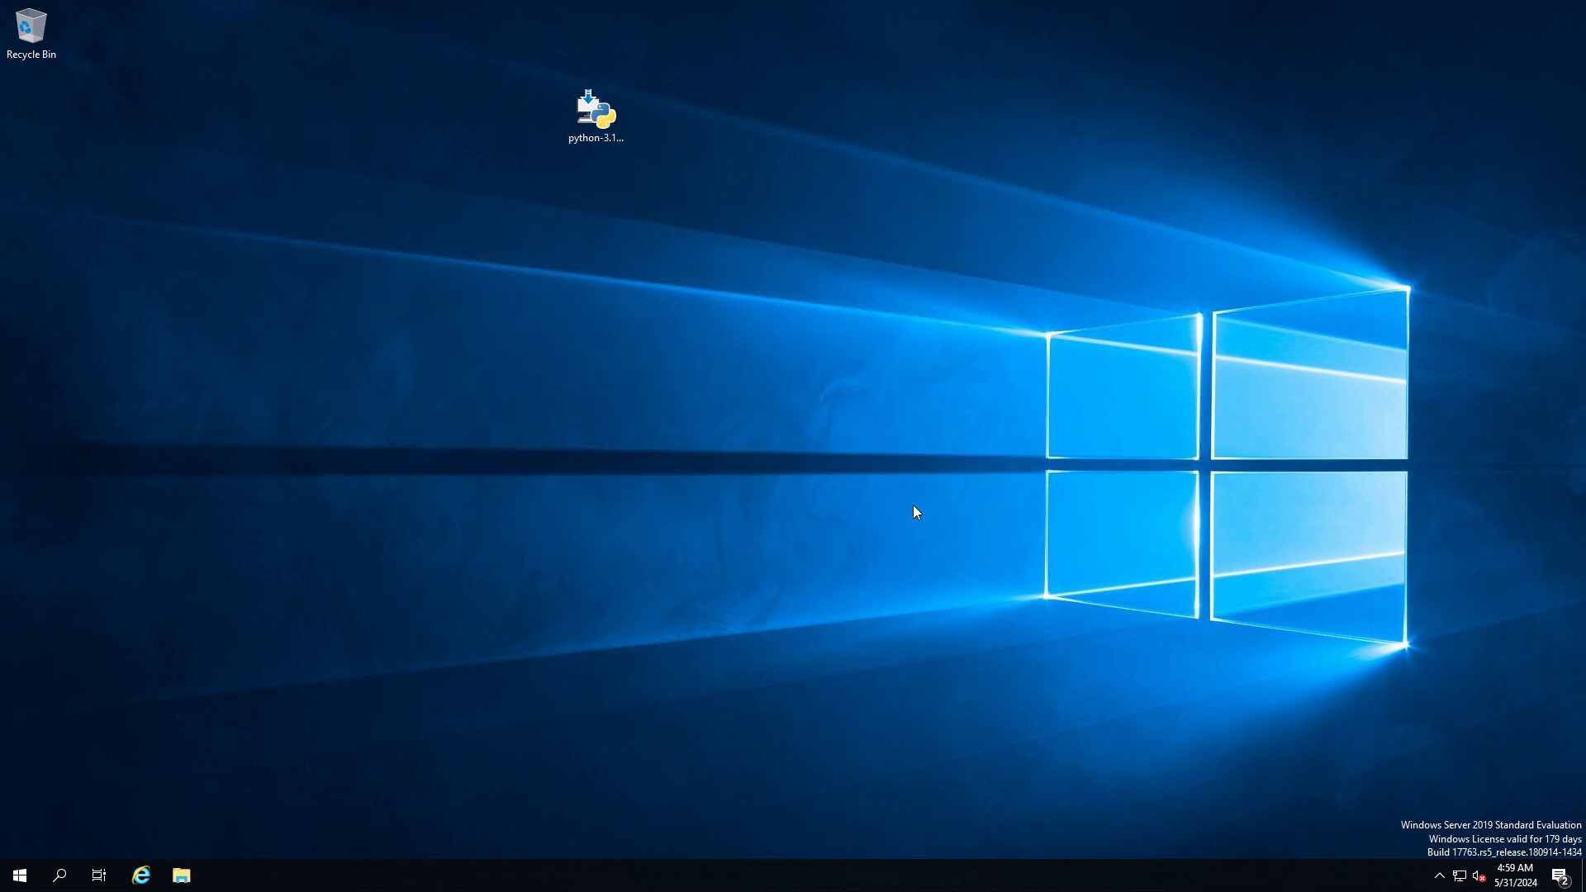
Test the new installation by running python in a fresh Command Prompt, and close the window
click(59, 877)
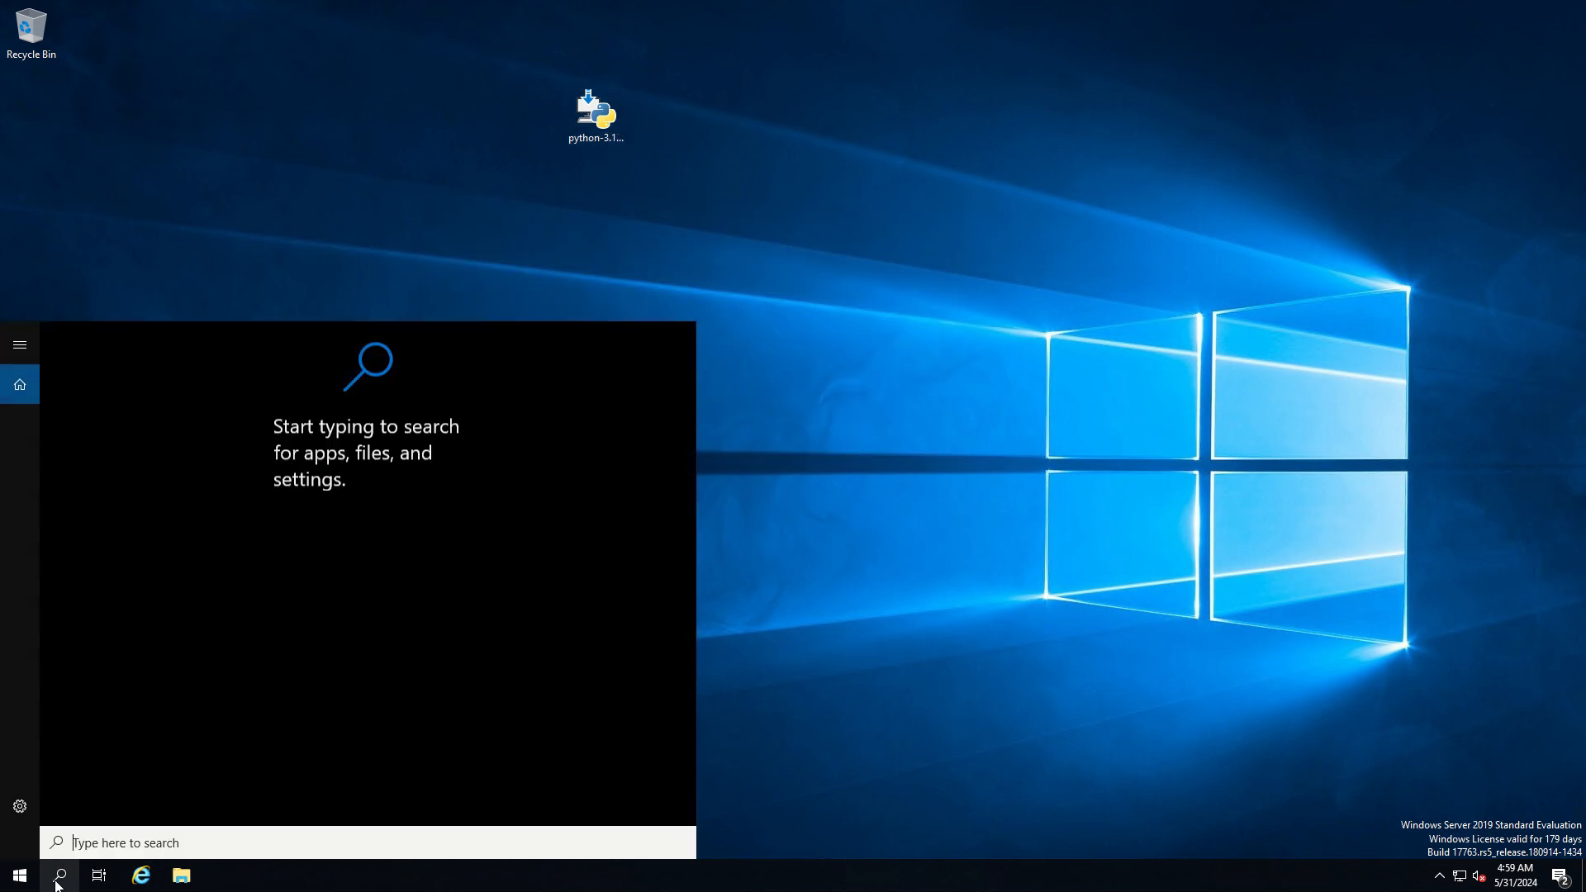
text(co)
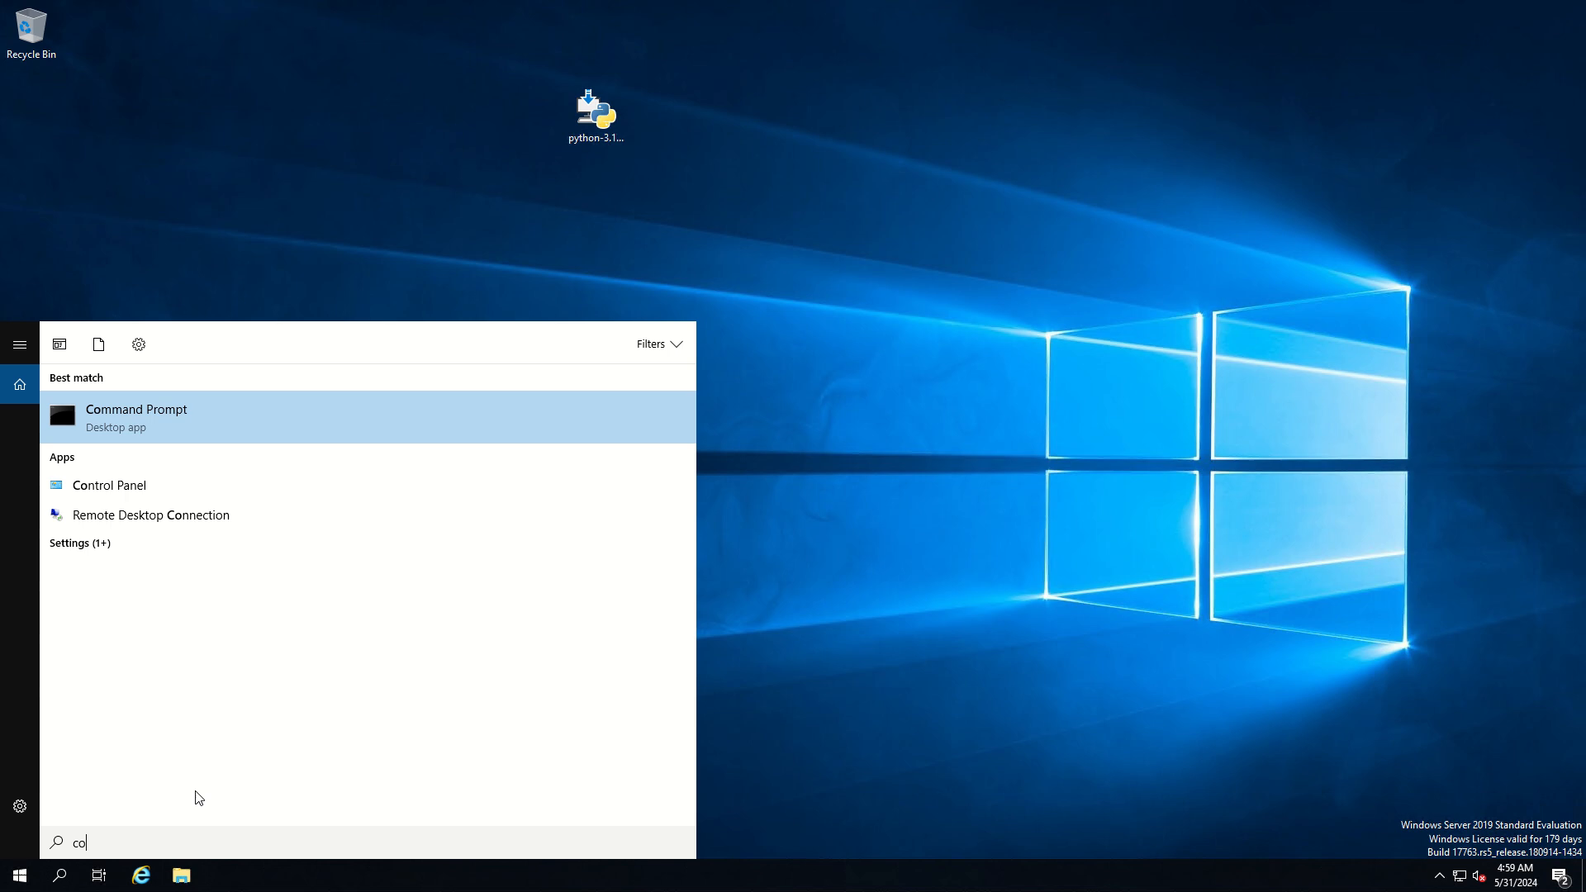
click(141, 416)
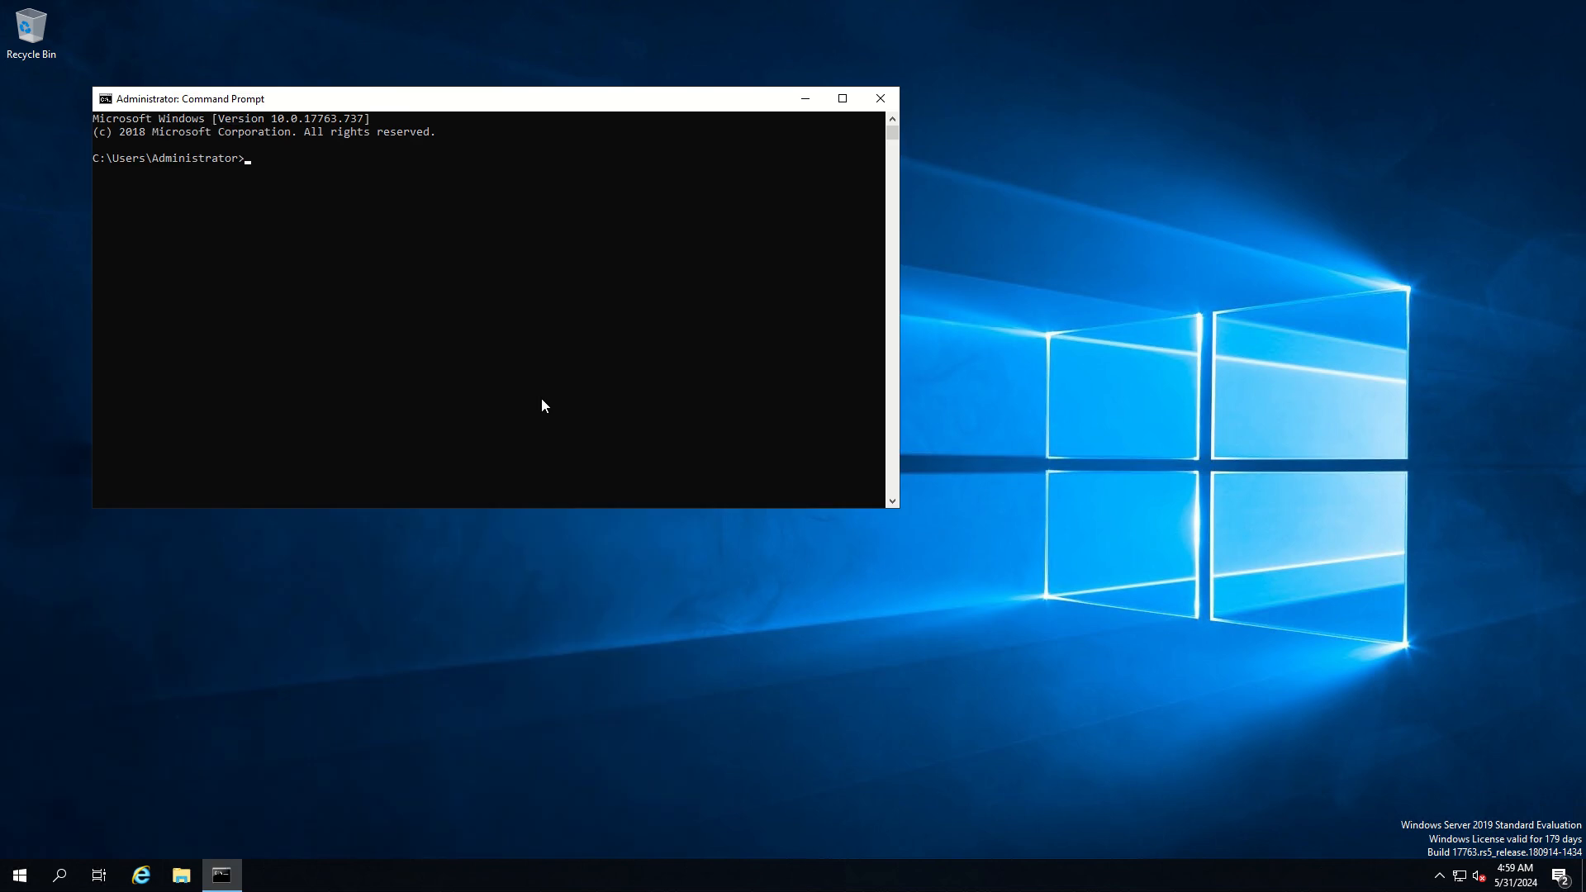
text(python)
key(Return)
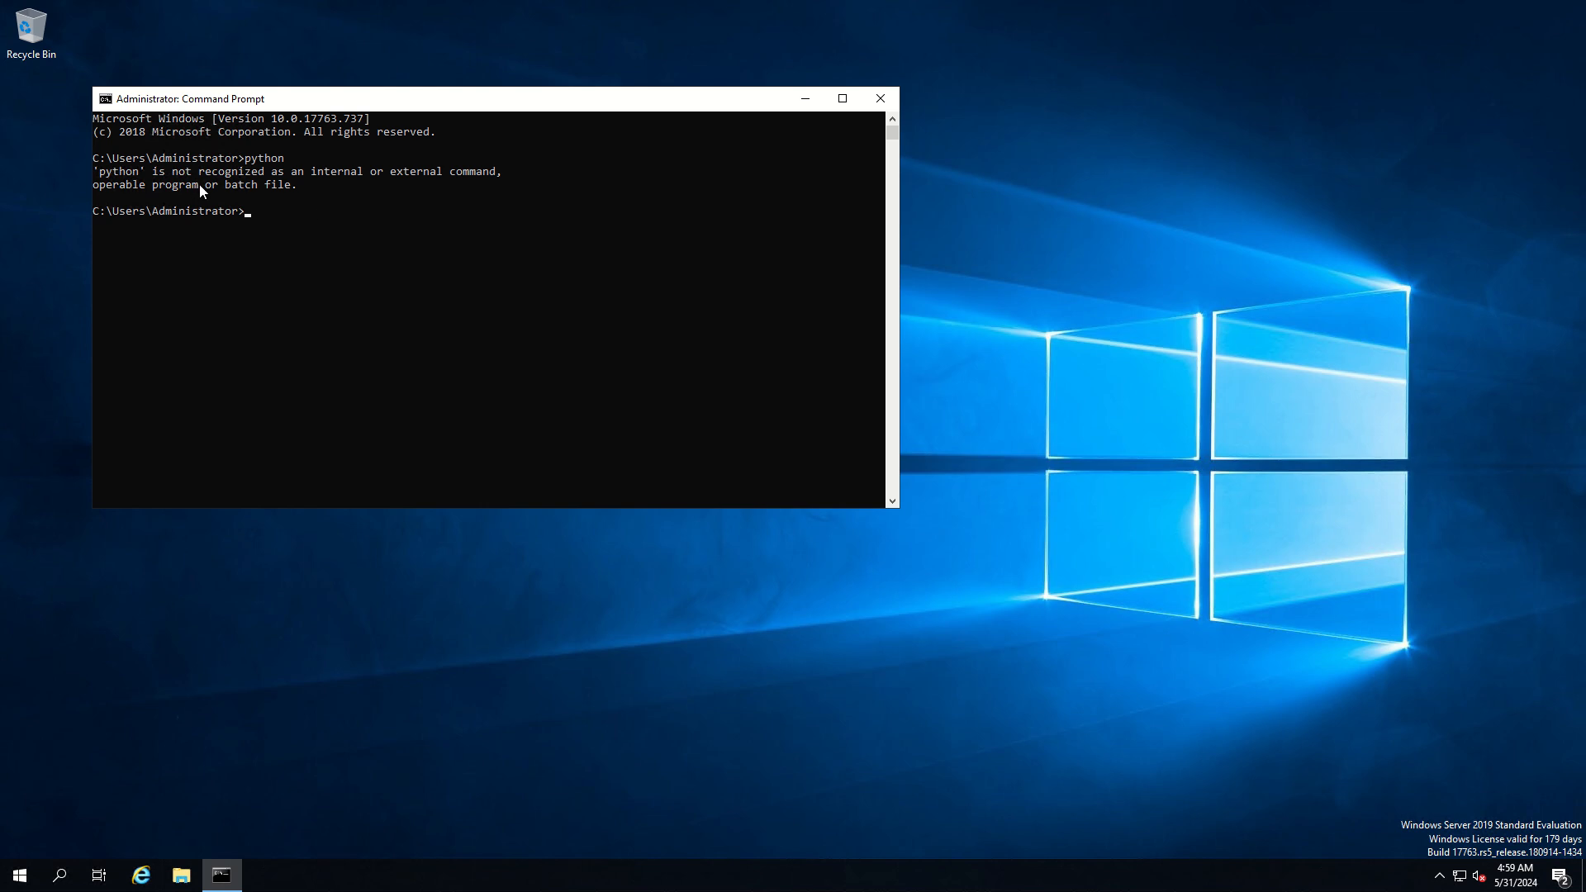
click(880, 100)
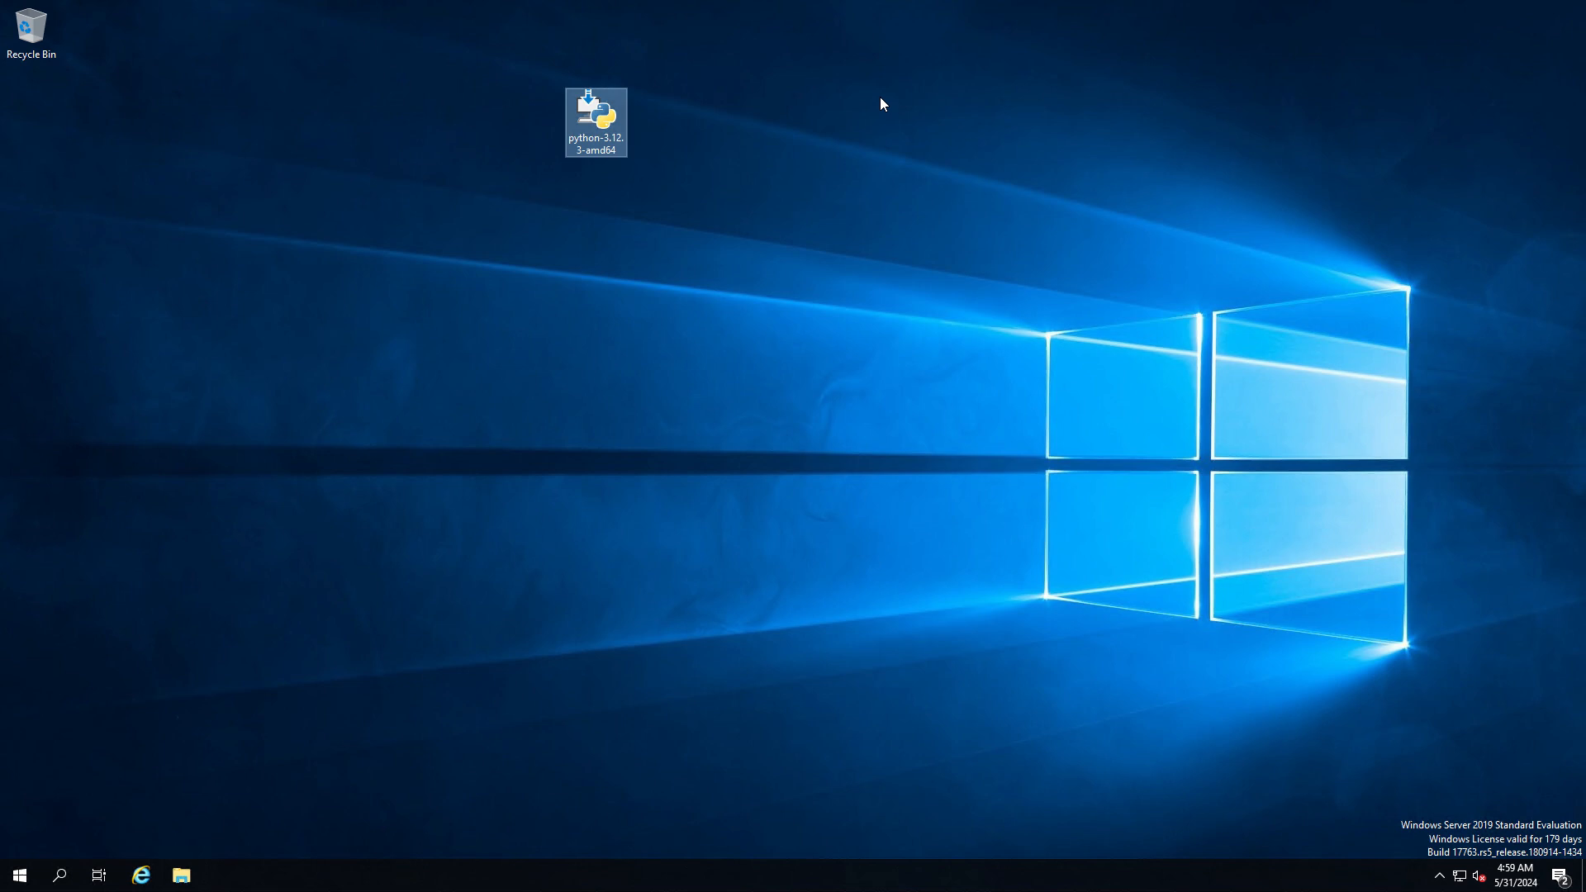
Open the Environment Variables dialog from the advanced system settings in This PC's properties
click(182, 877)
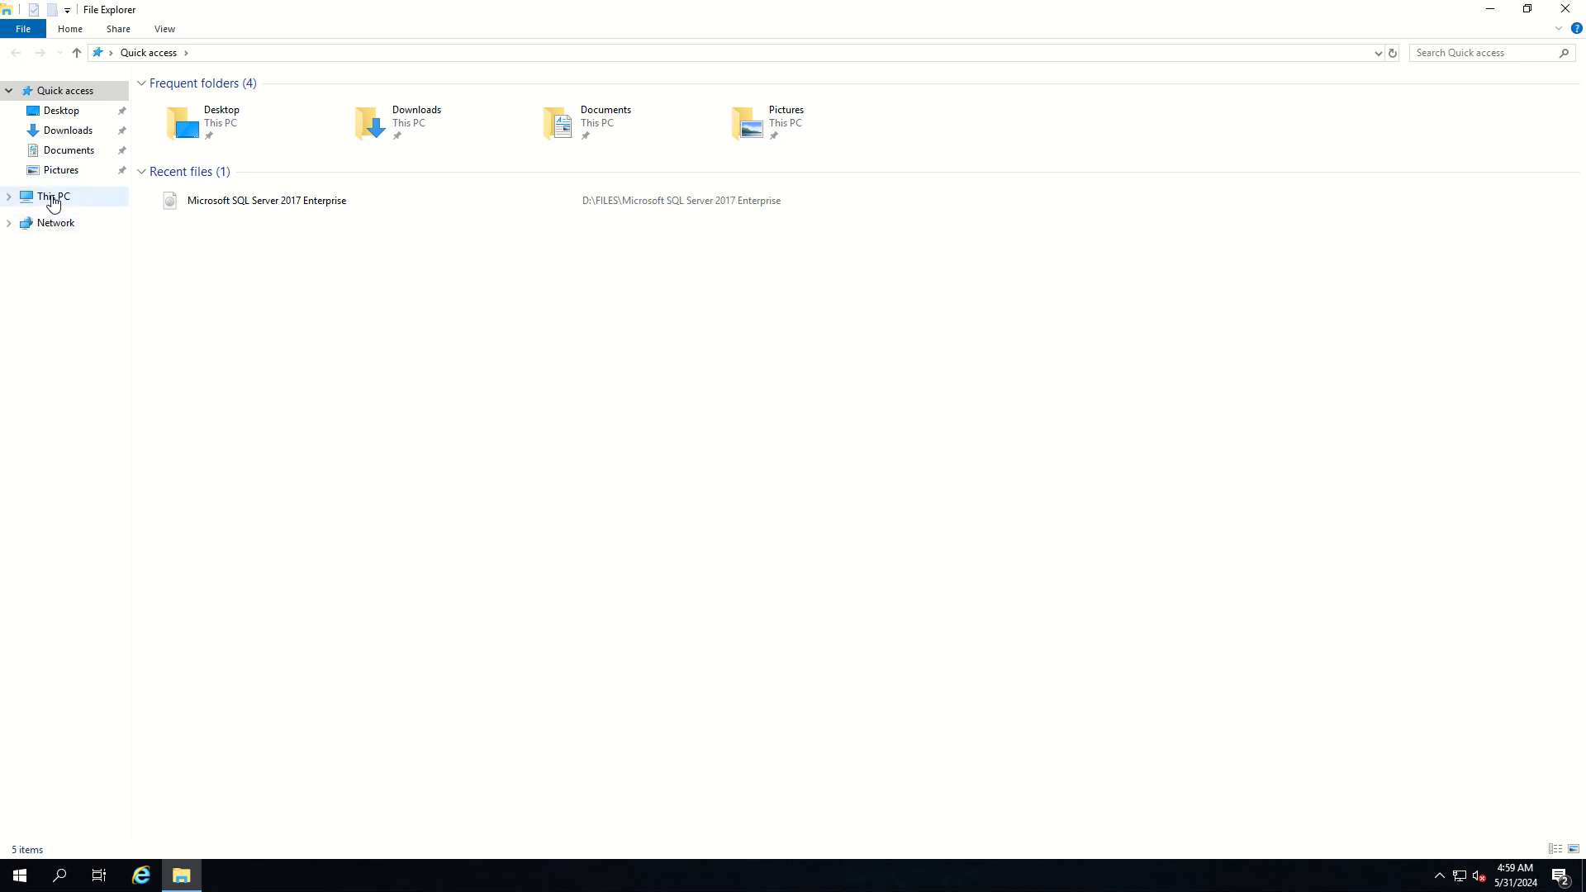
right_click(52, 204)
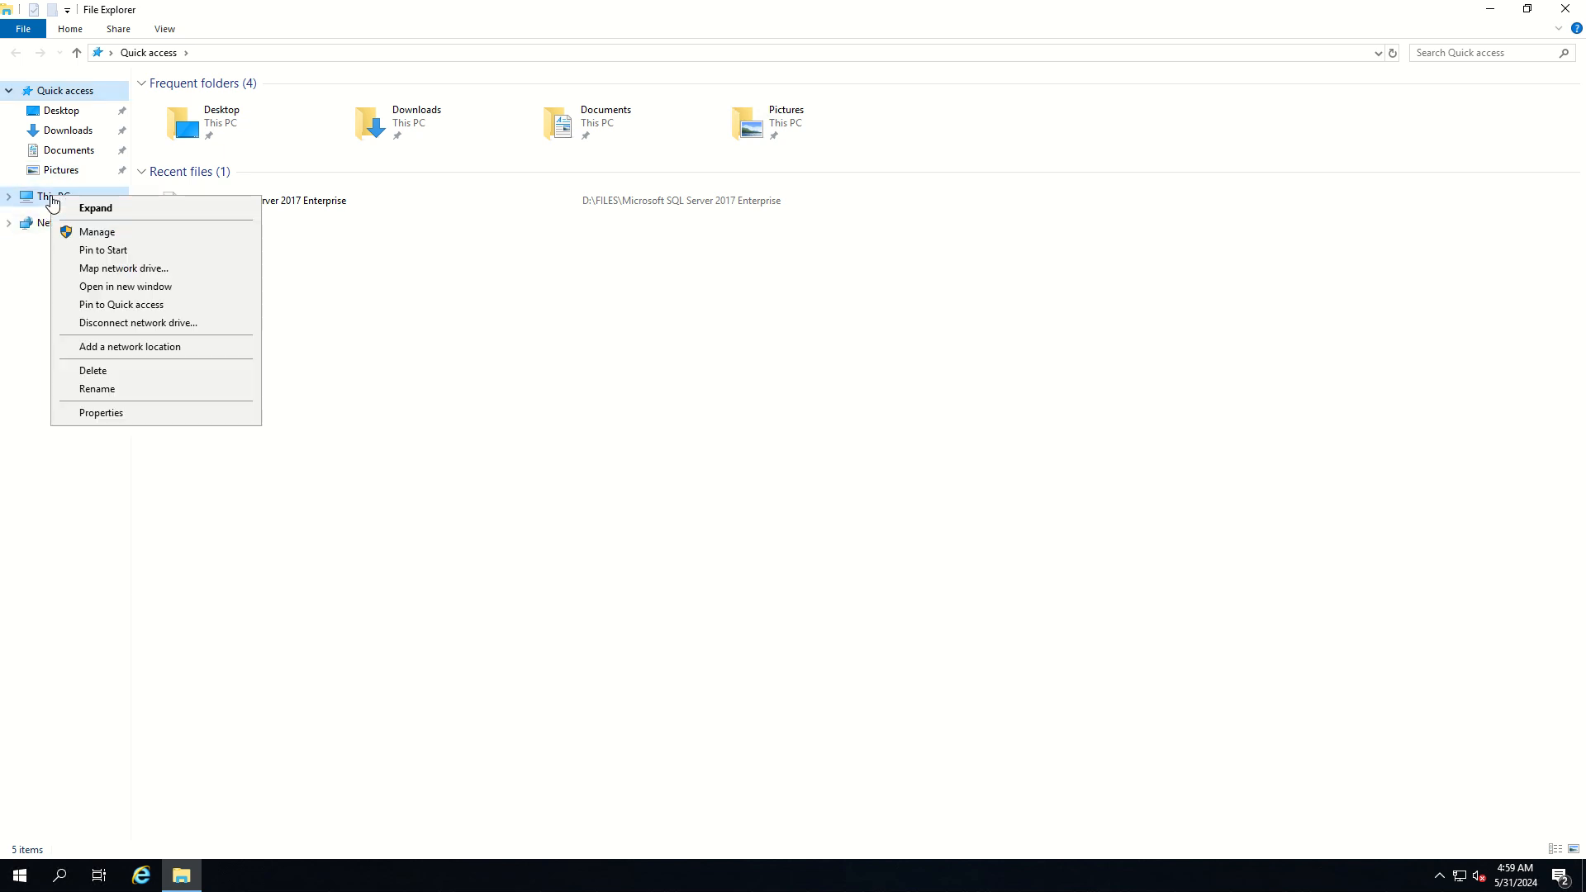
click(100, 413)
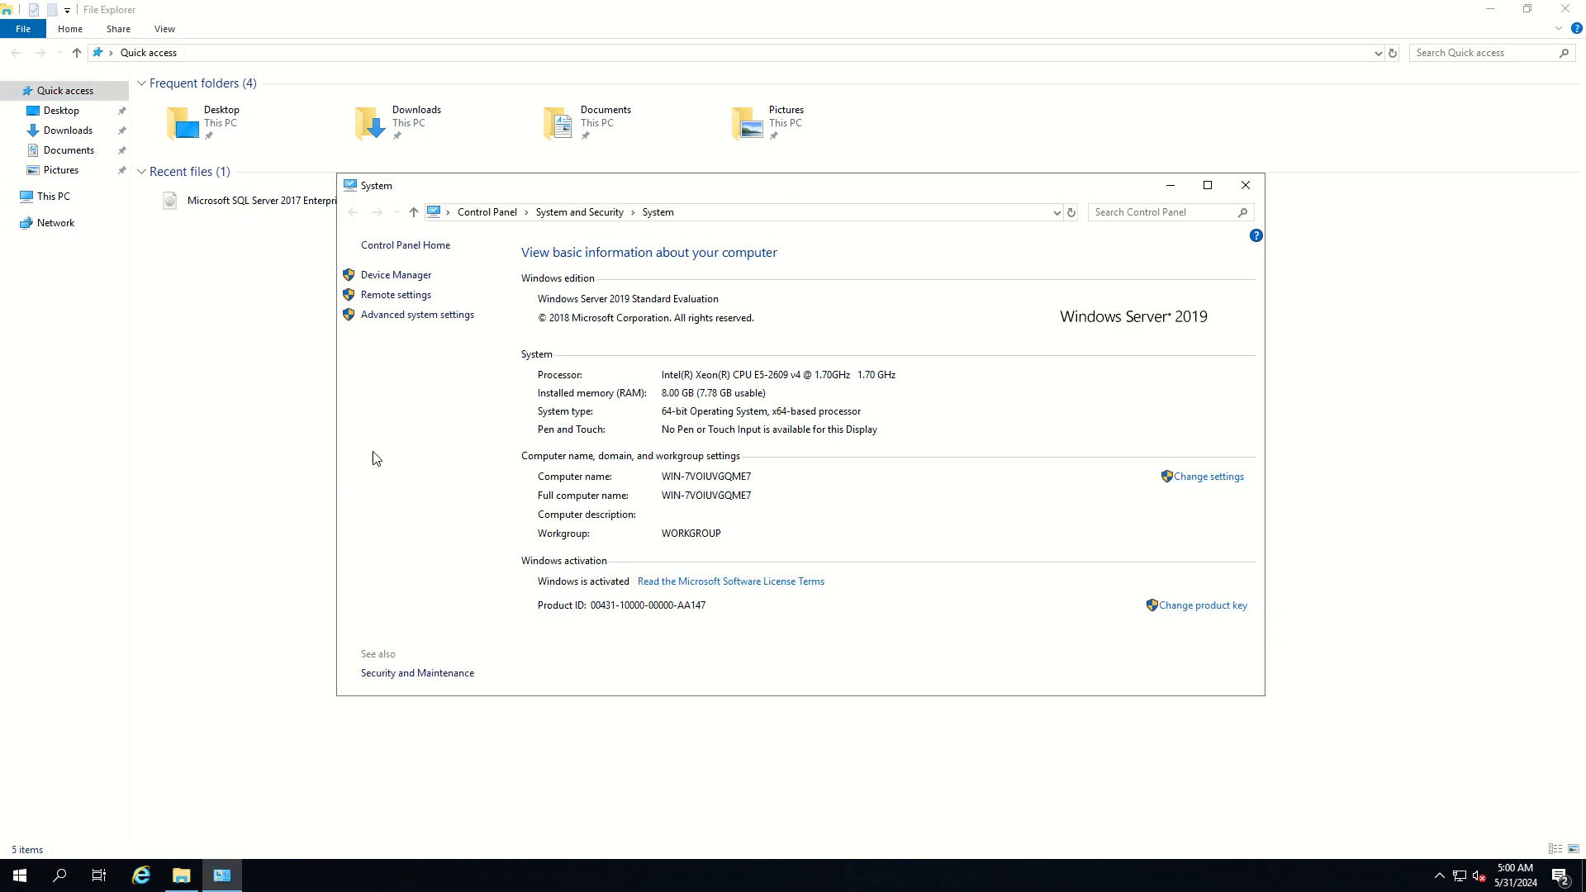
click(423, 325)
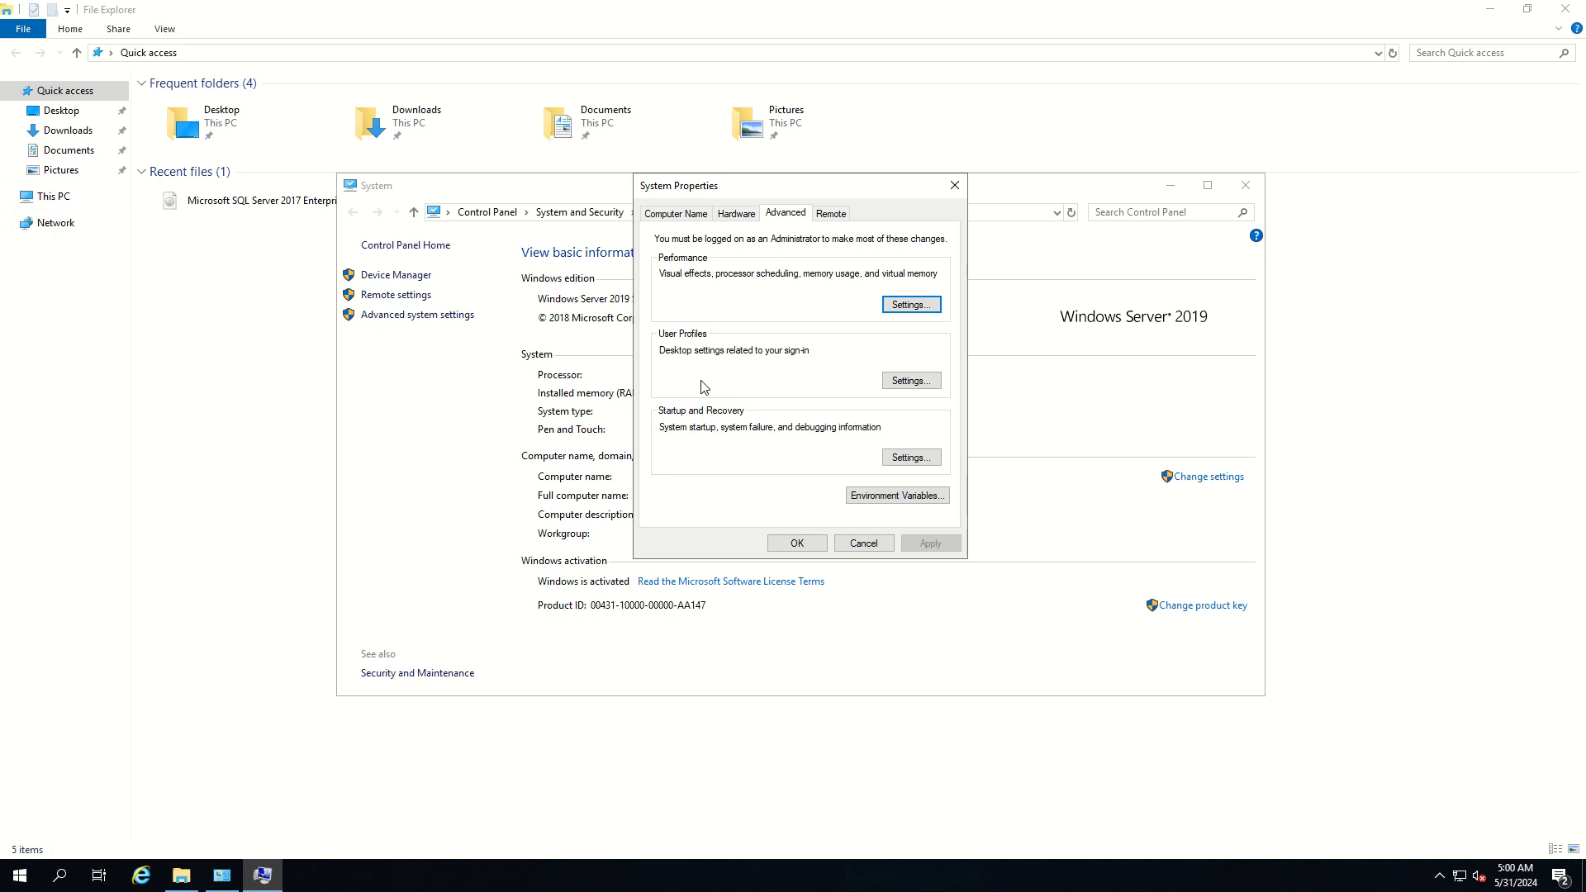
click(894, 501)
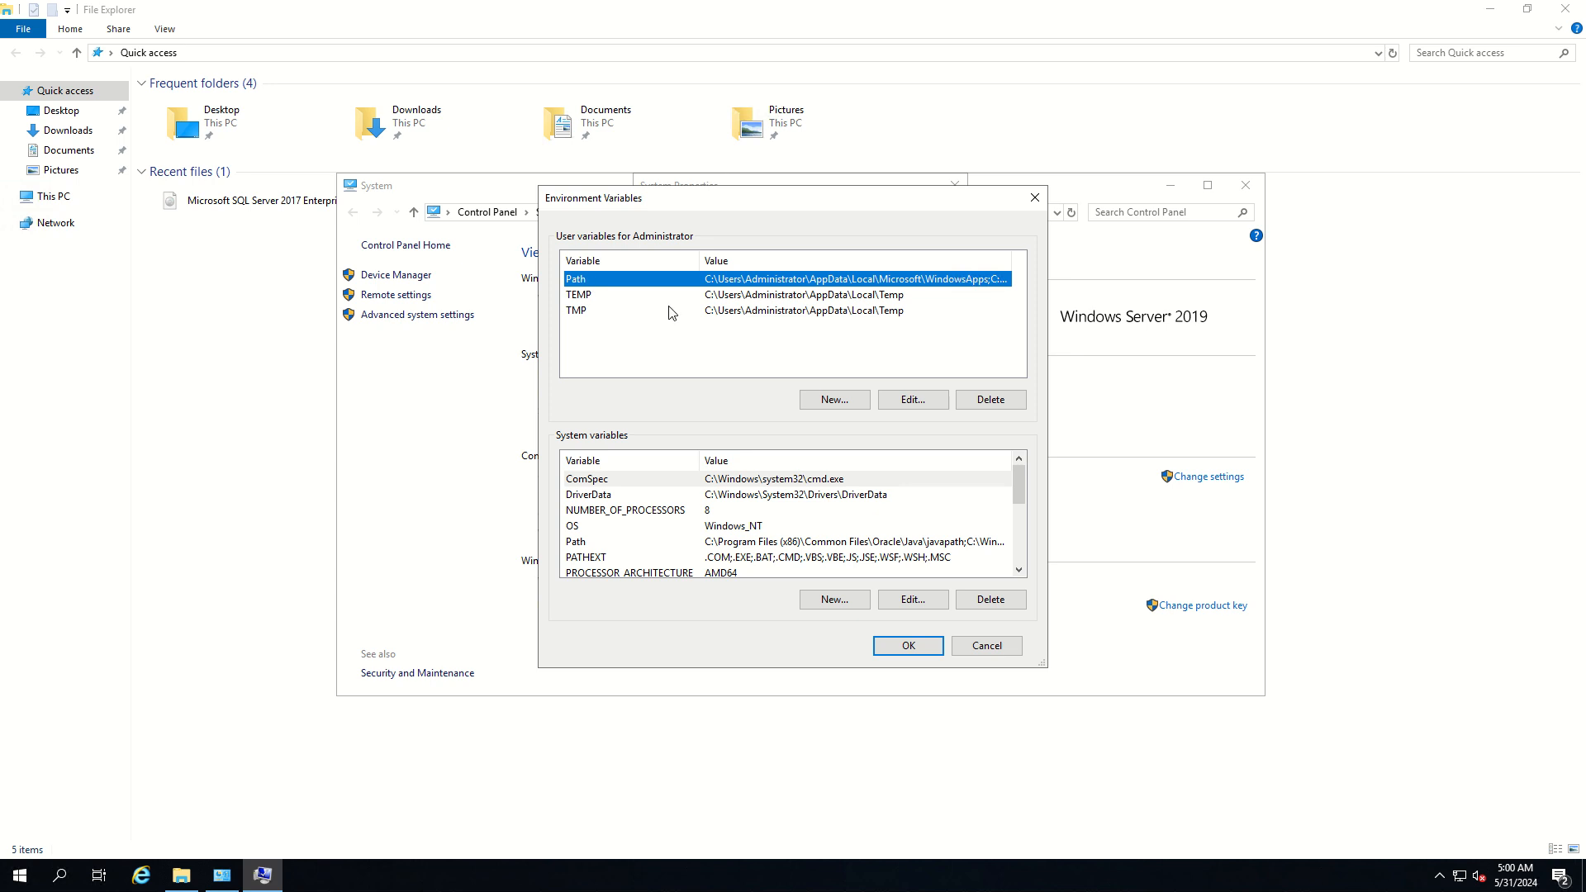
Add the folder C:\Program Files\Python312 as a new entry in the Administrator's user Path variable
click(905, 408)
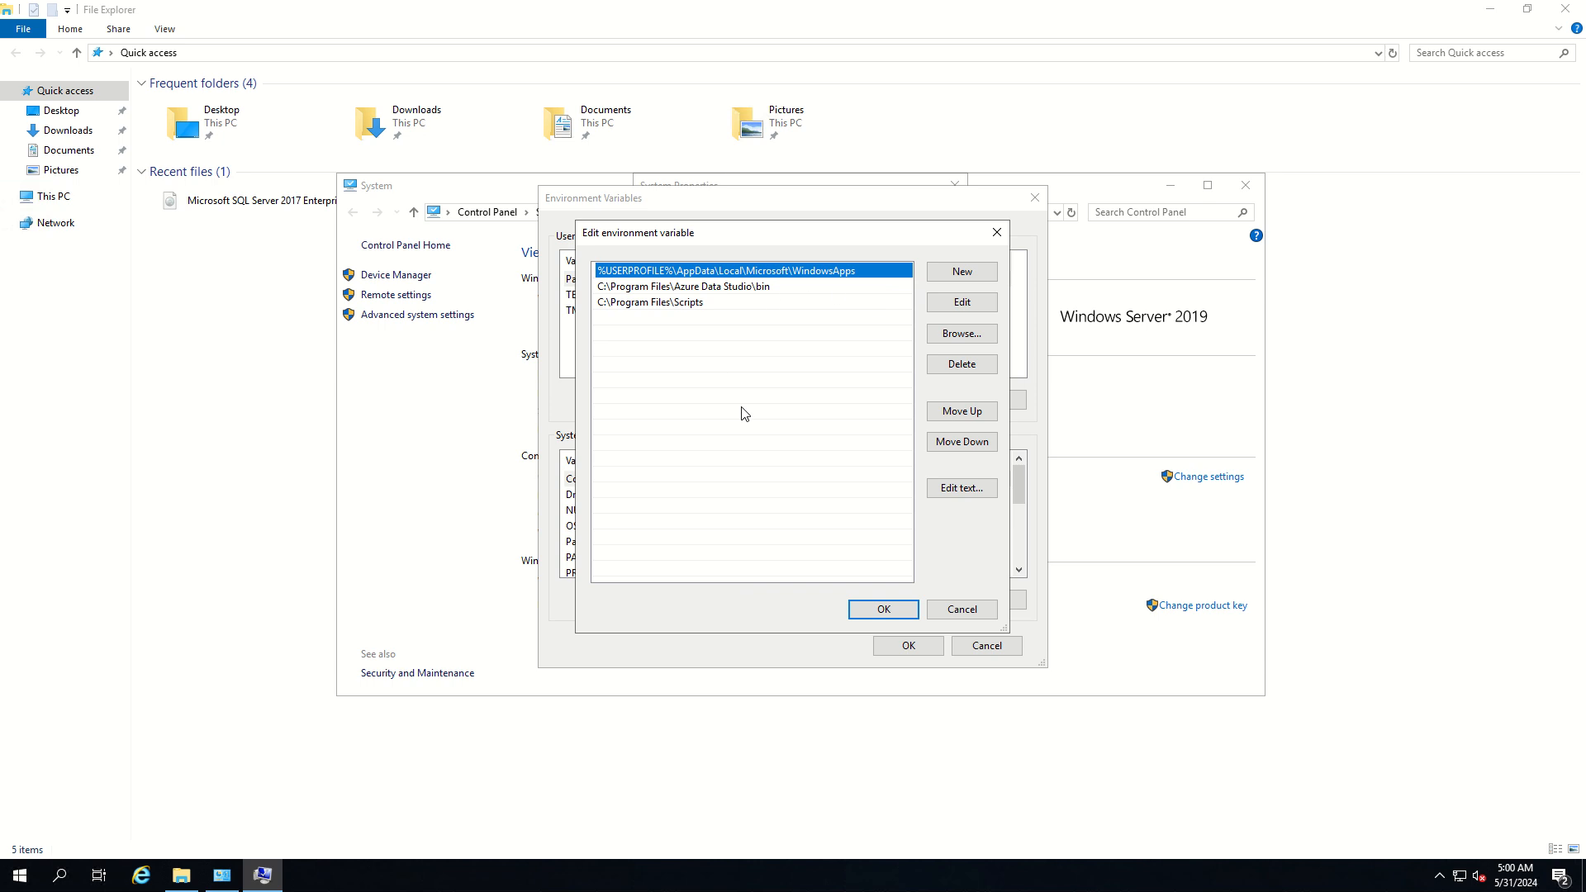
click(952, 275)
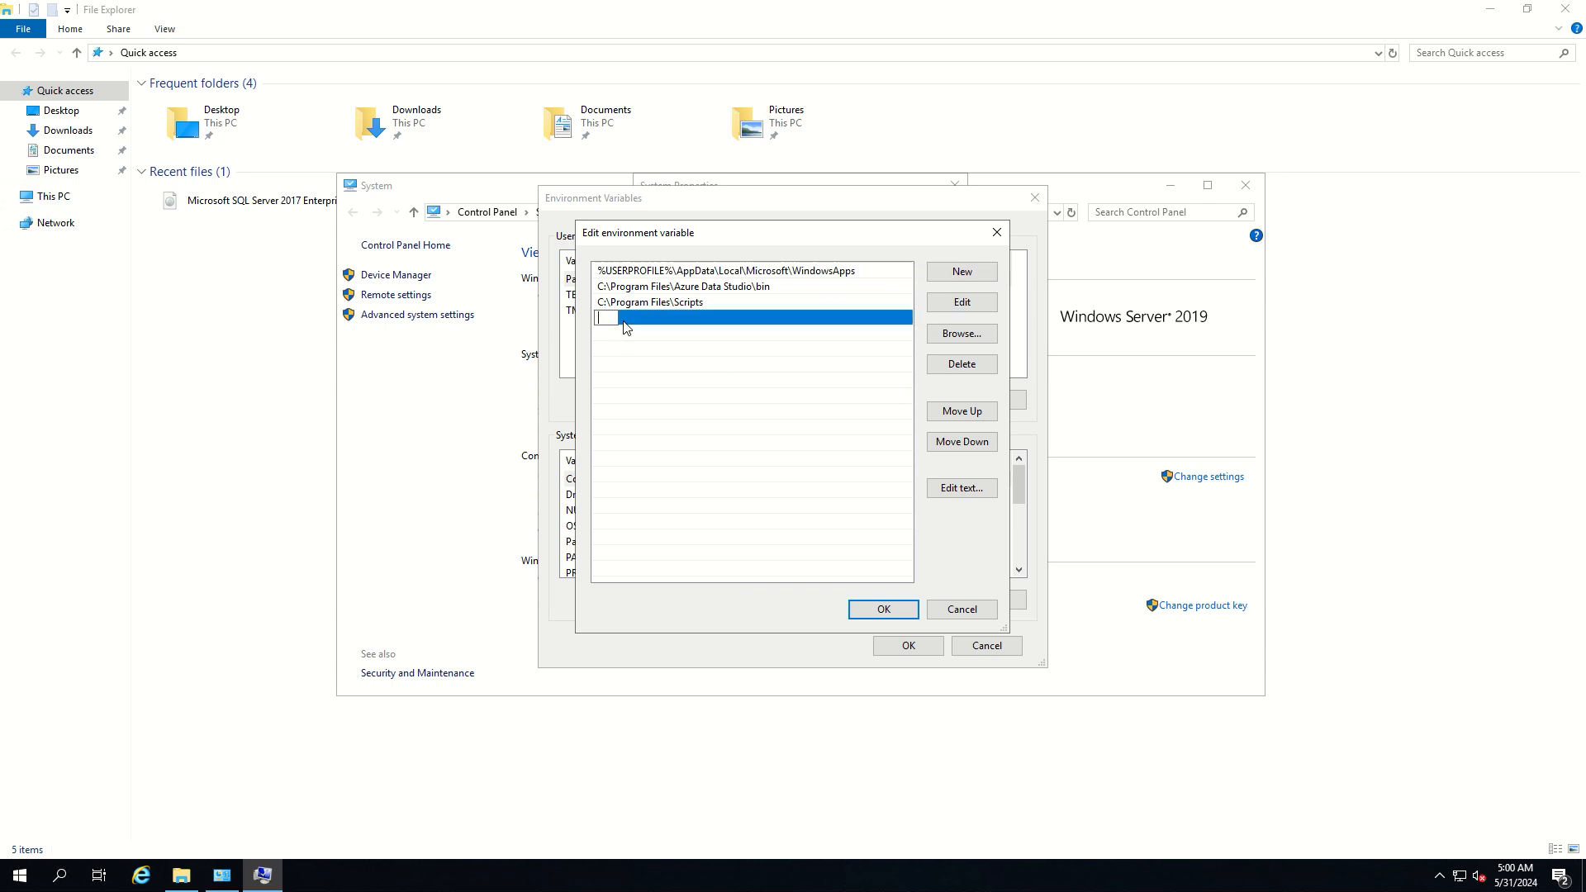
click(946, 335)
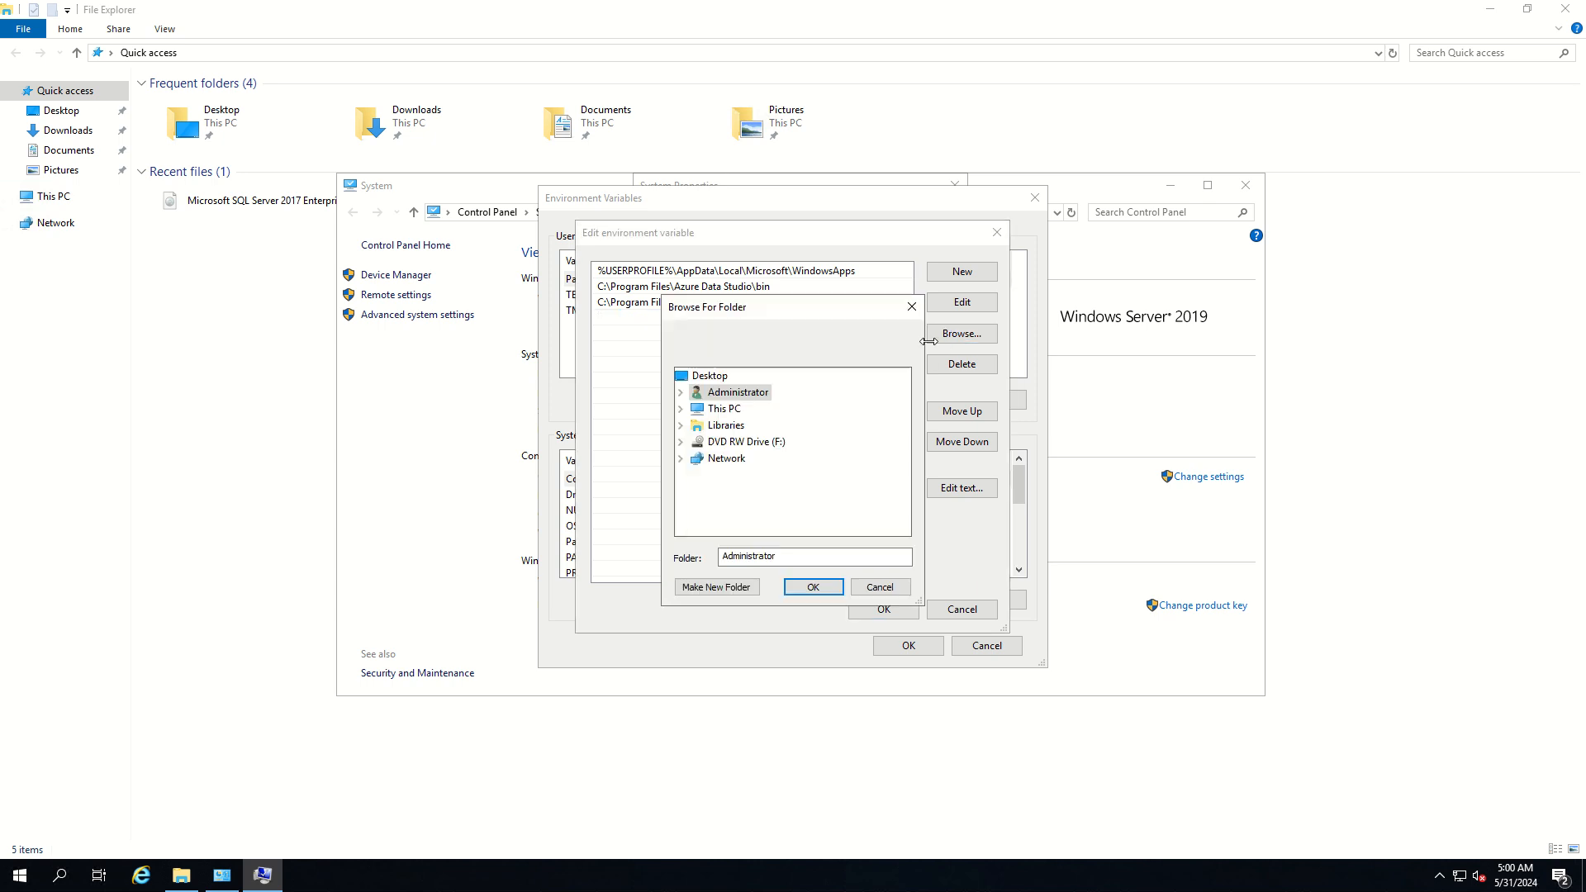
click(710, 413)
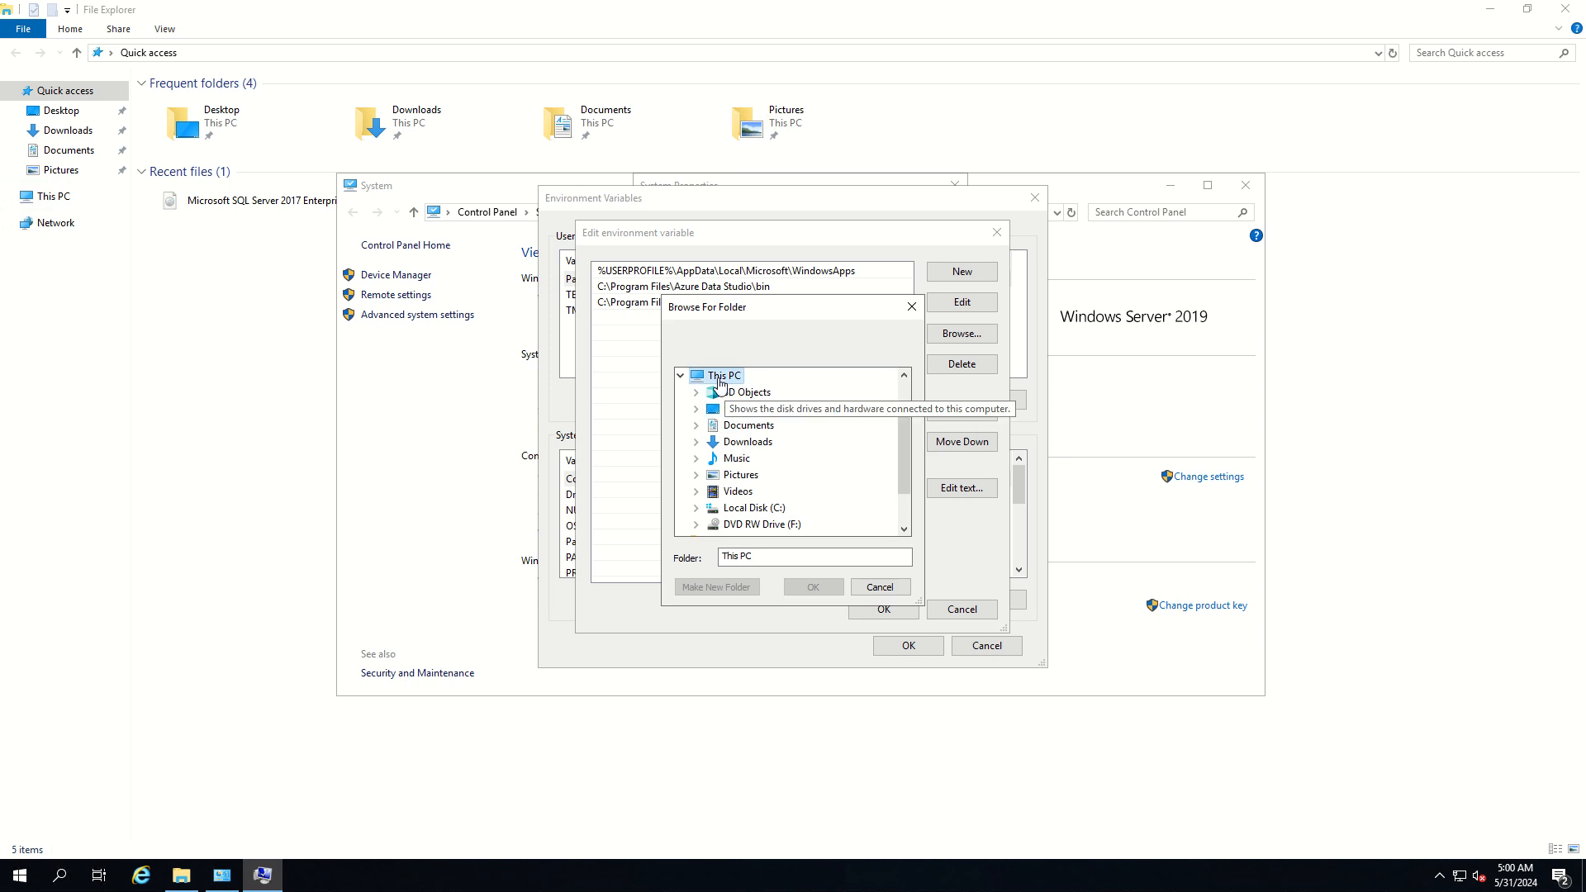
click(750, 510)
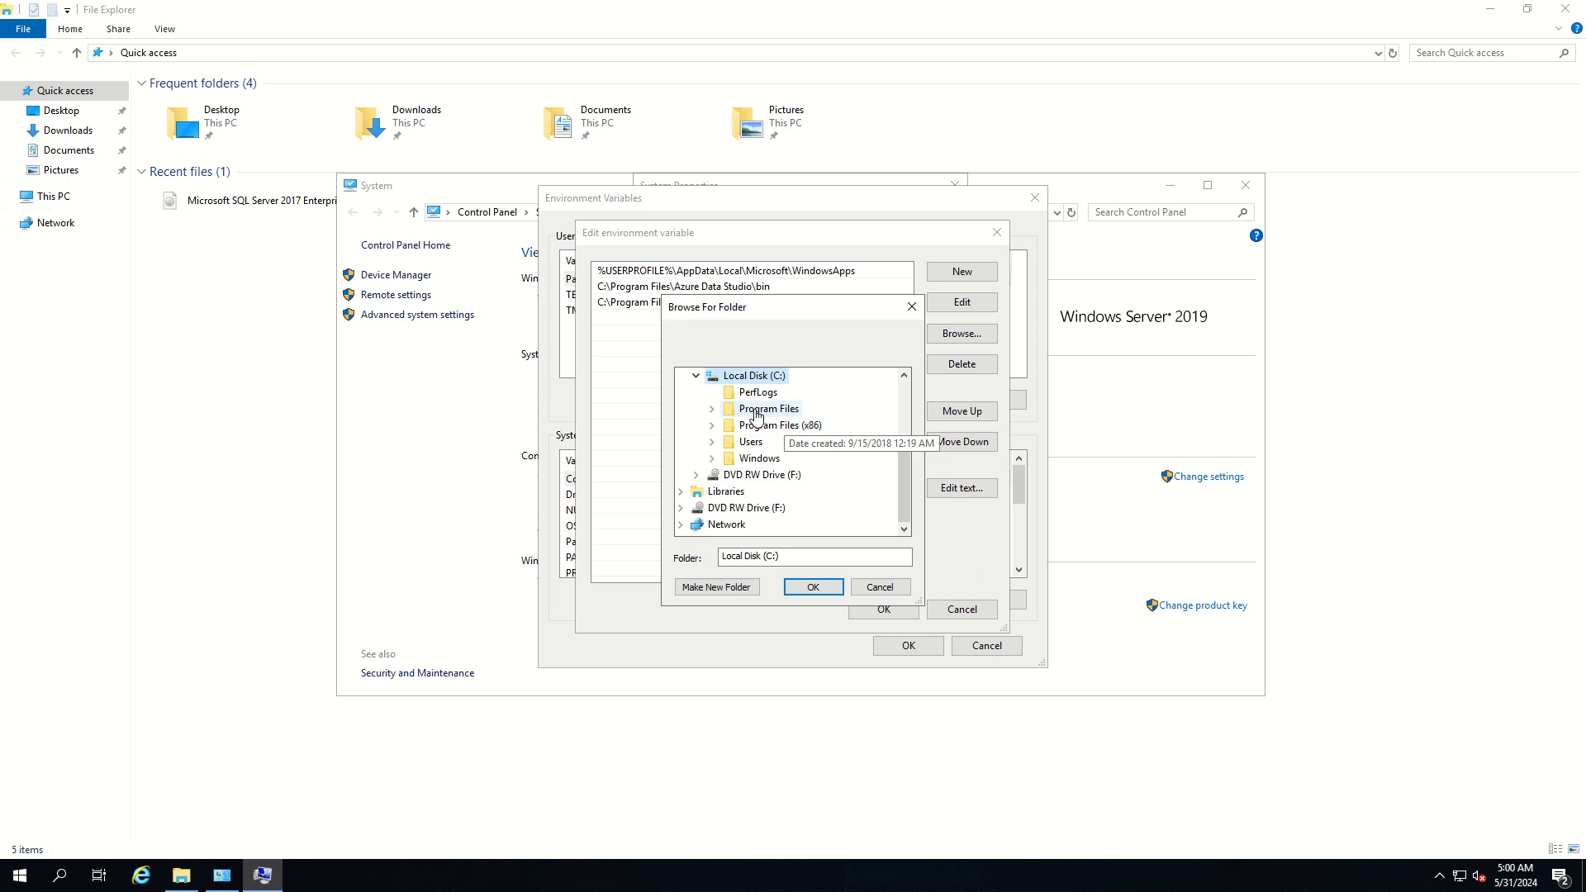
click(753, 416)
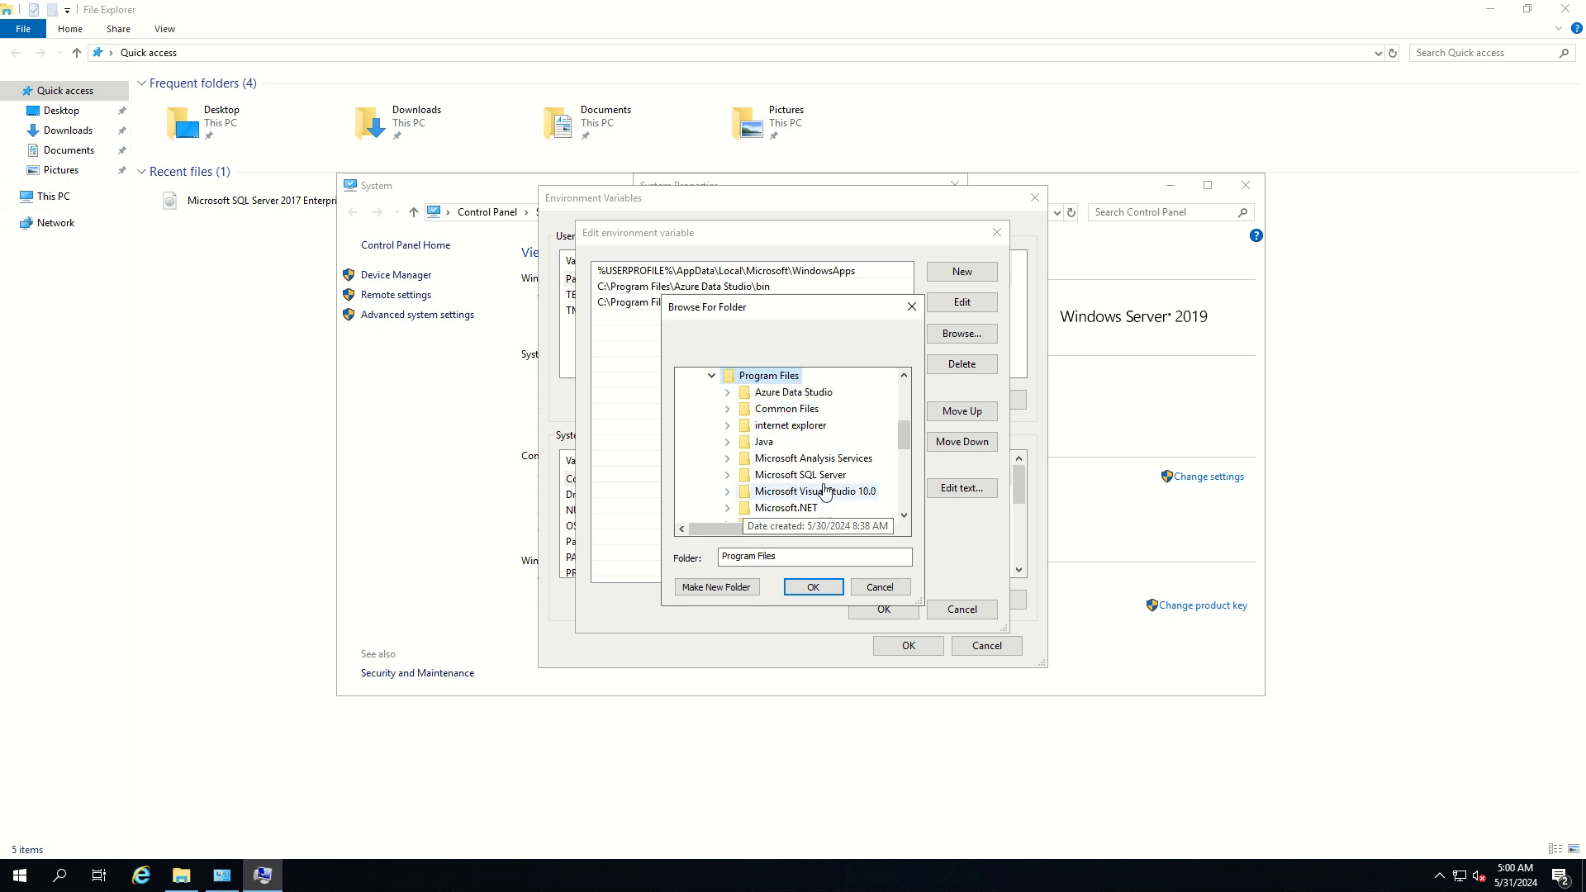
drag(903, 439, 900, 460)
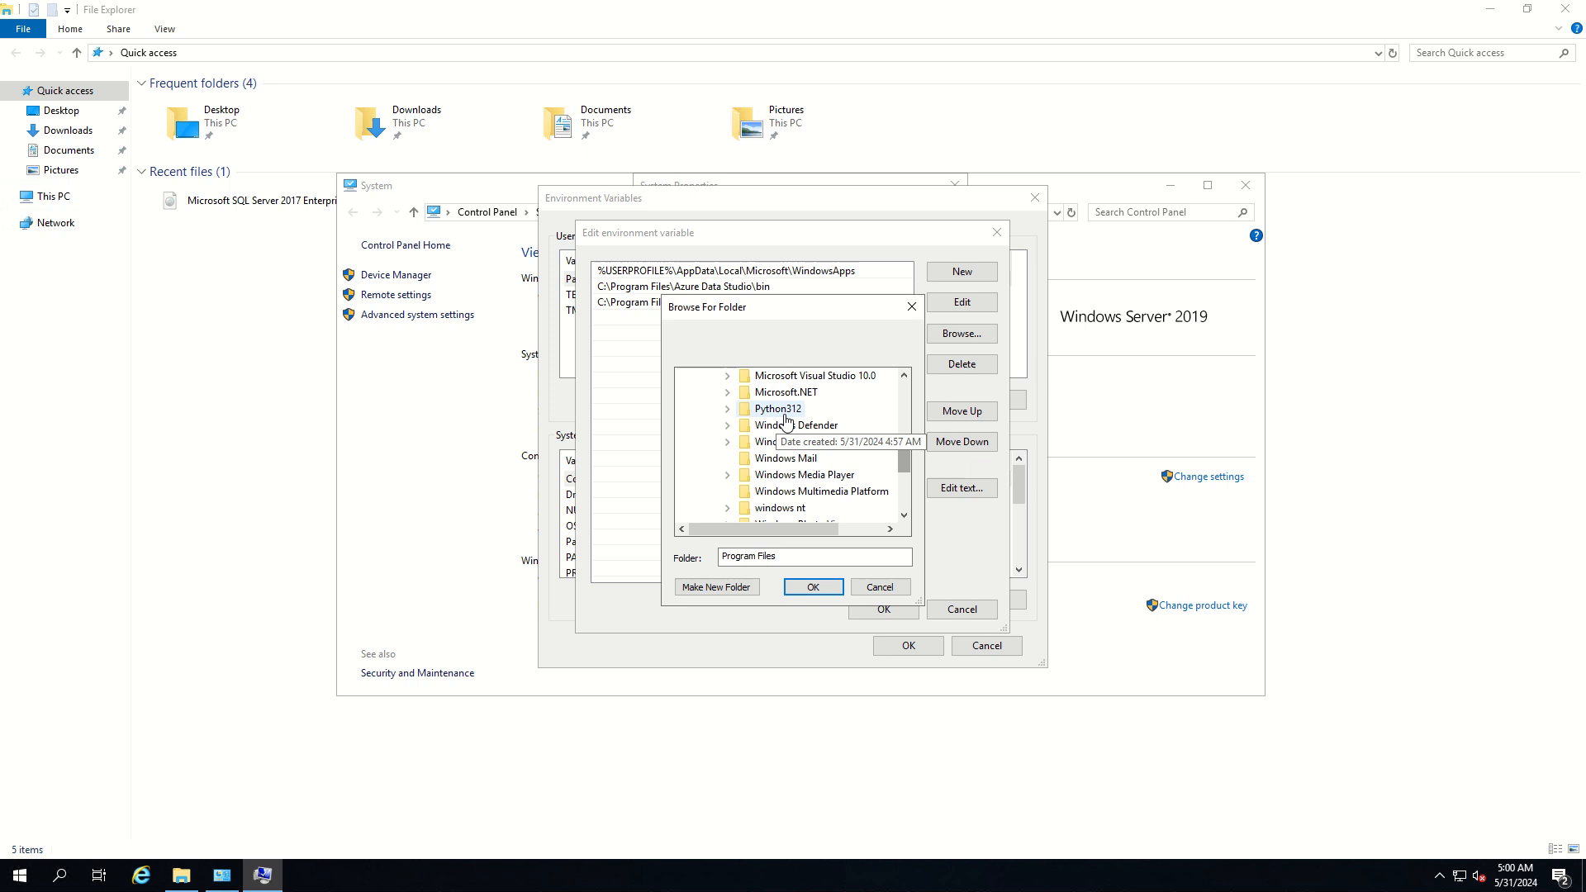
click(727, 409)
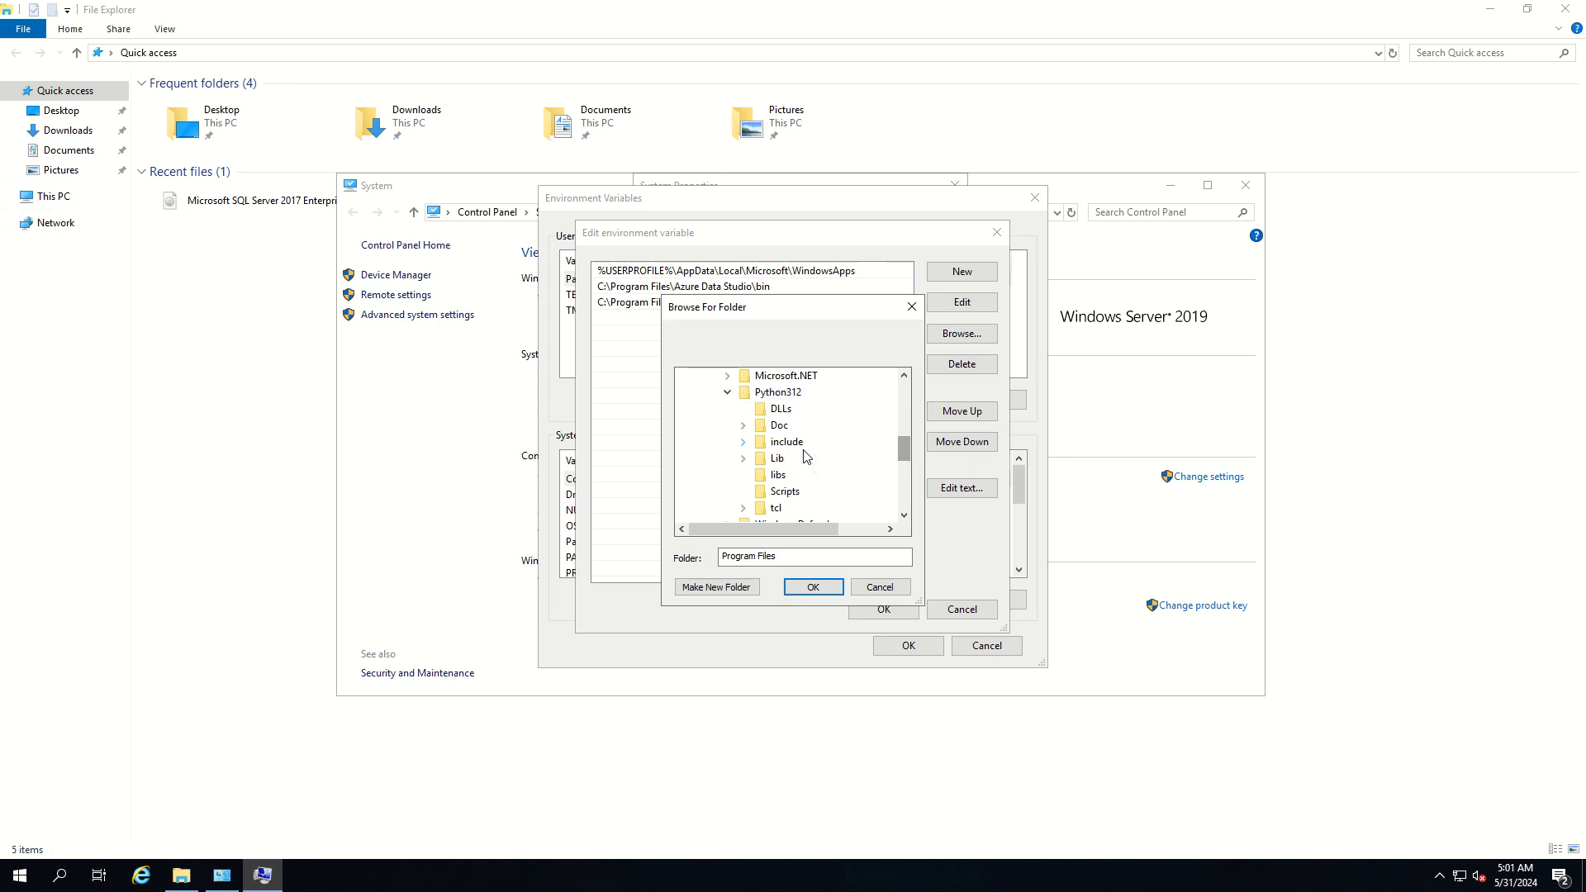
scroll(813, 483, down, 2)
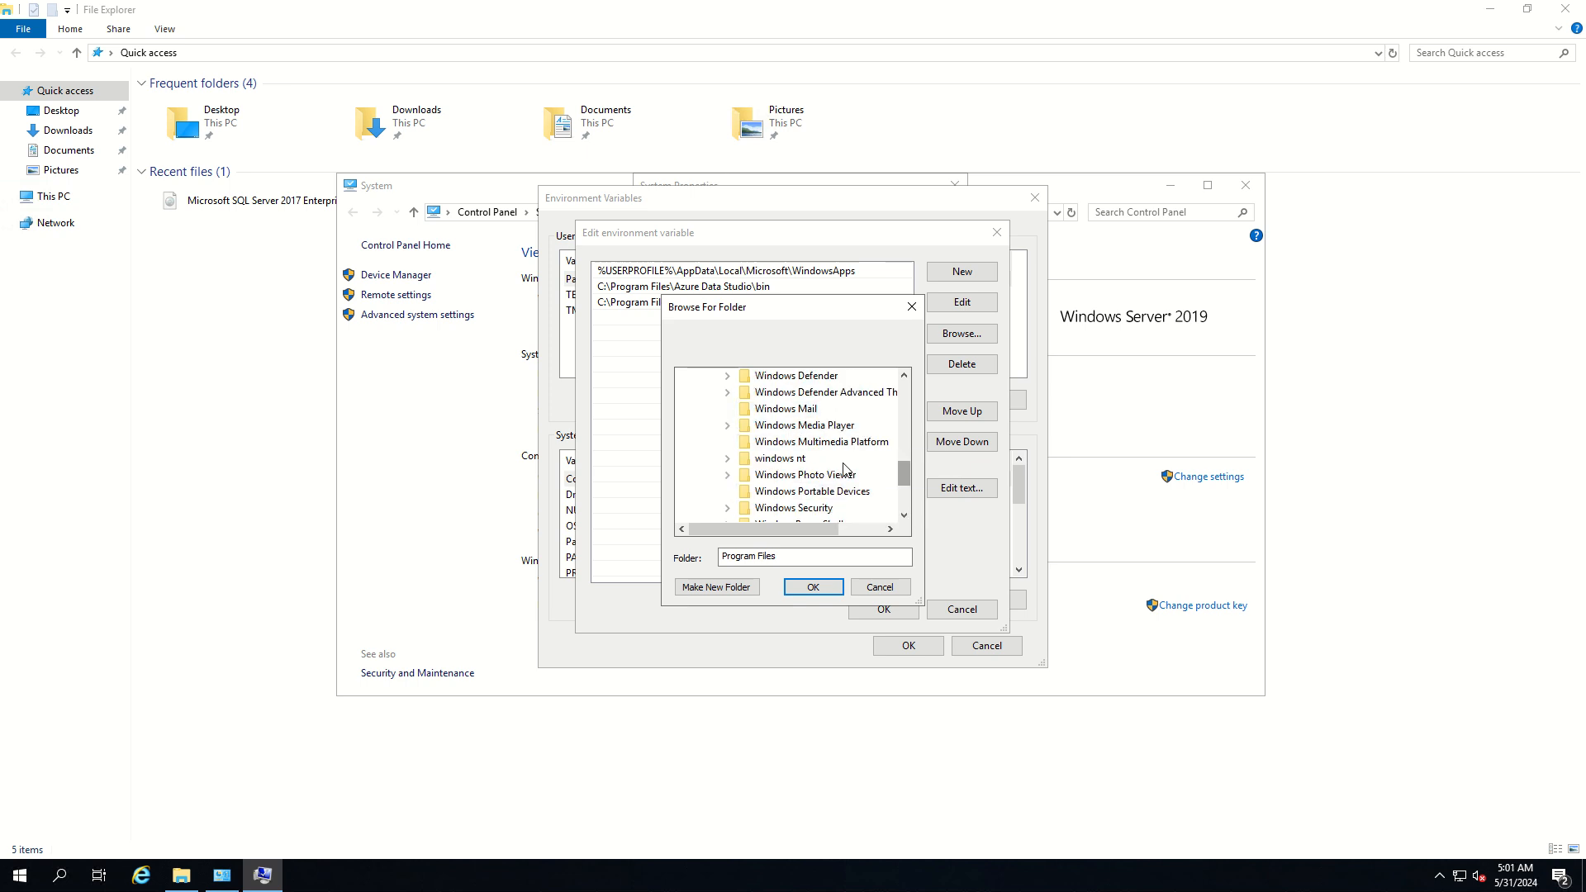
scroll(866, 446, up, 1)
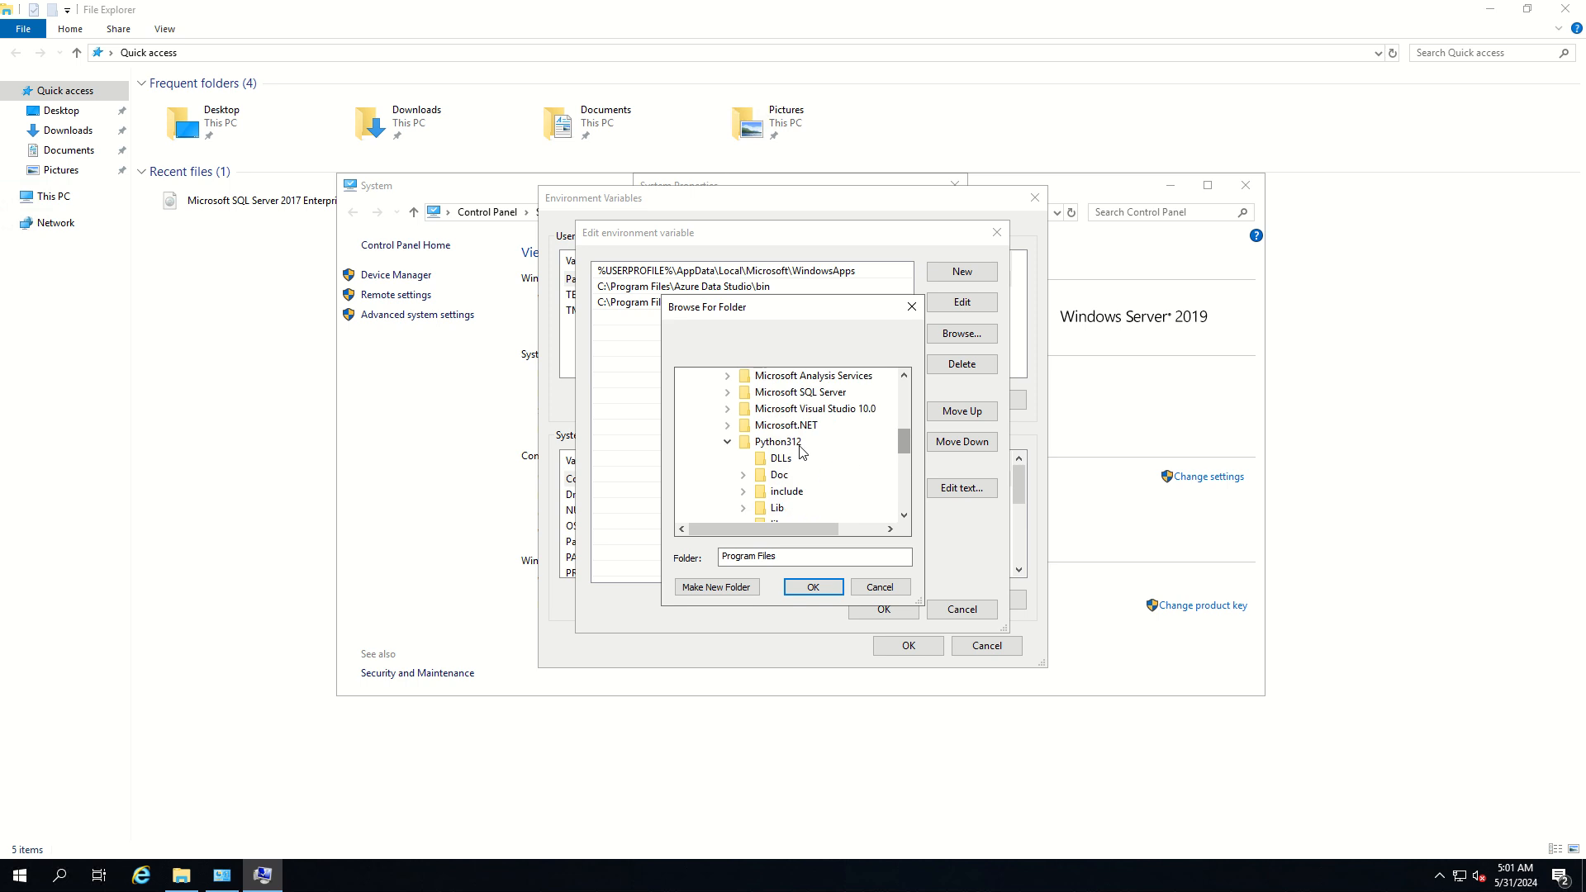
click(794, 446)
click(823, 590)
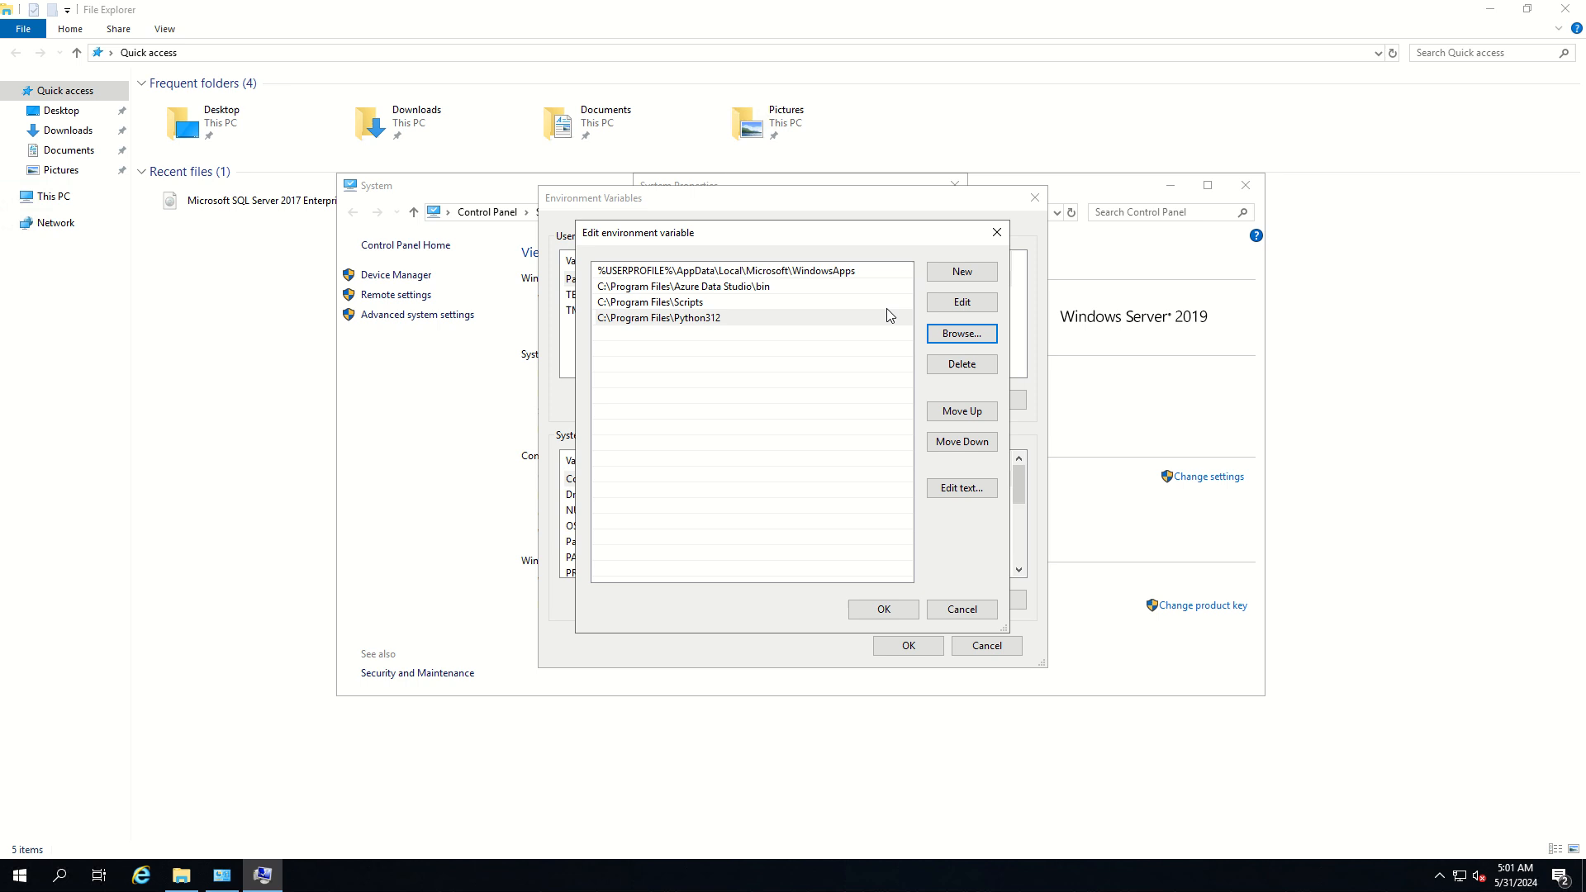
Add the folder C:\Program Files\Python312\Scripts as another entry in the same Path variable
click(964, 272)
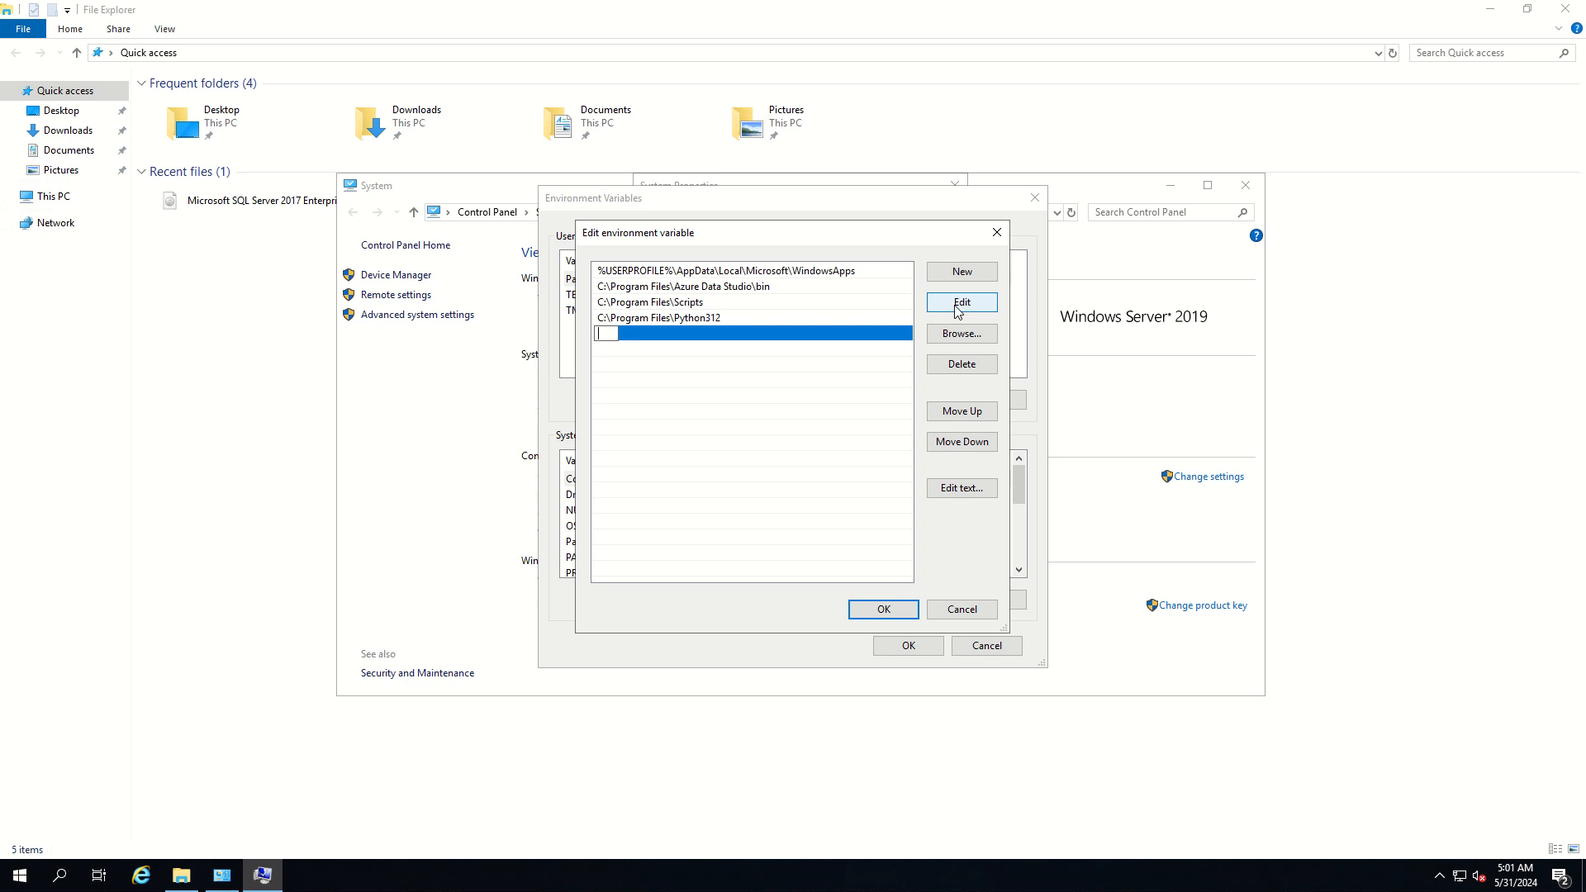
click(959, 336)
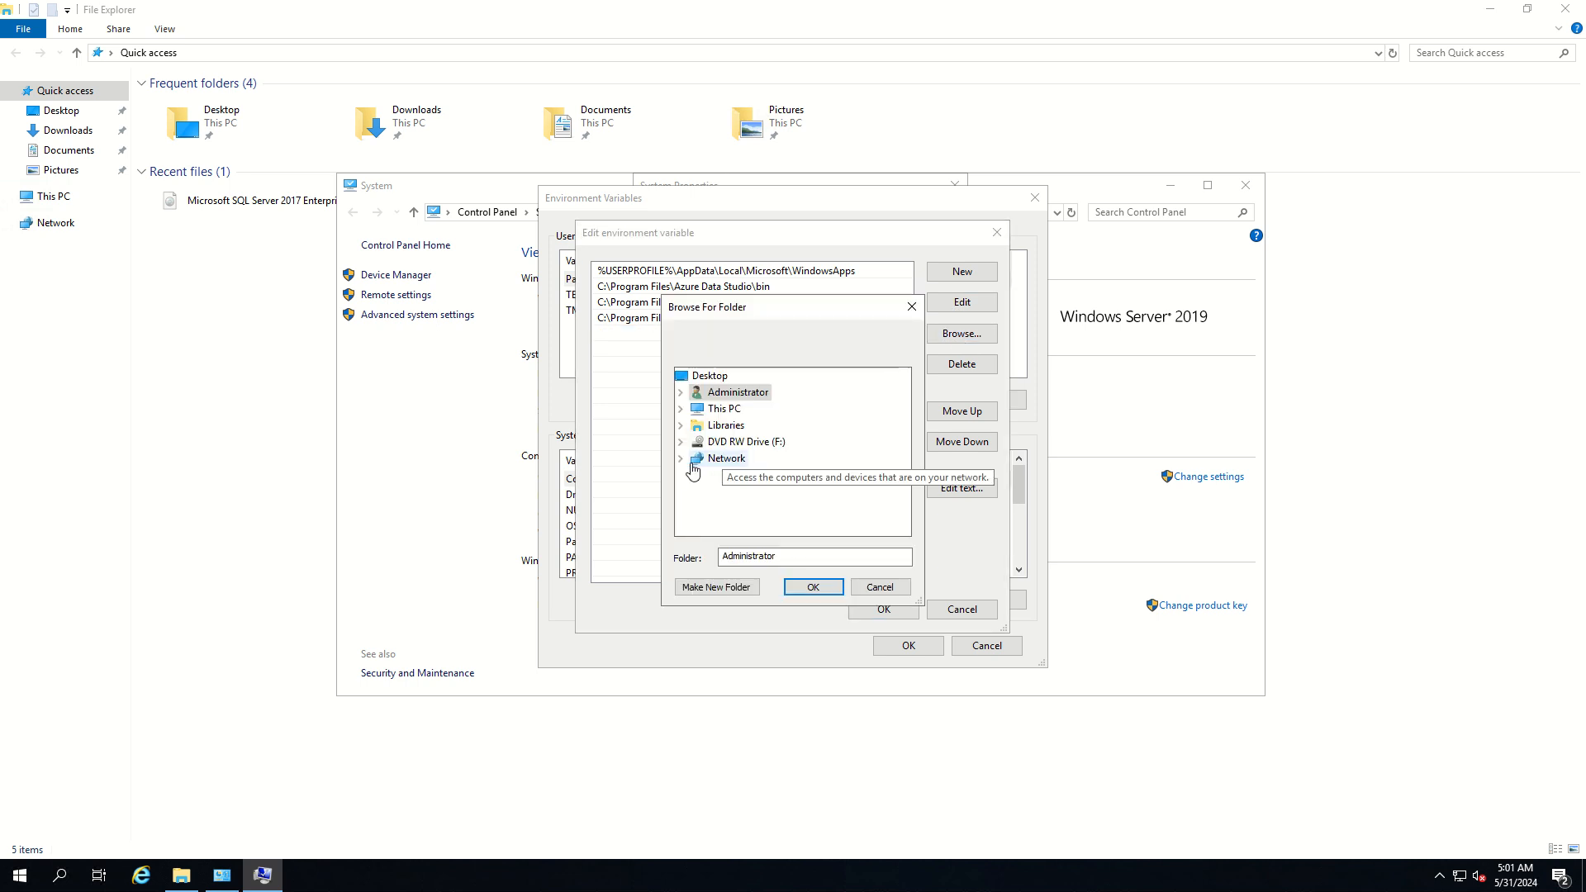
double_click(719, 415)
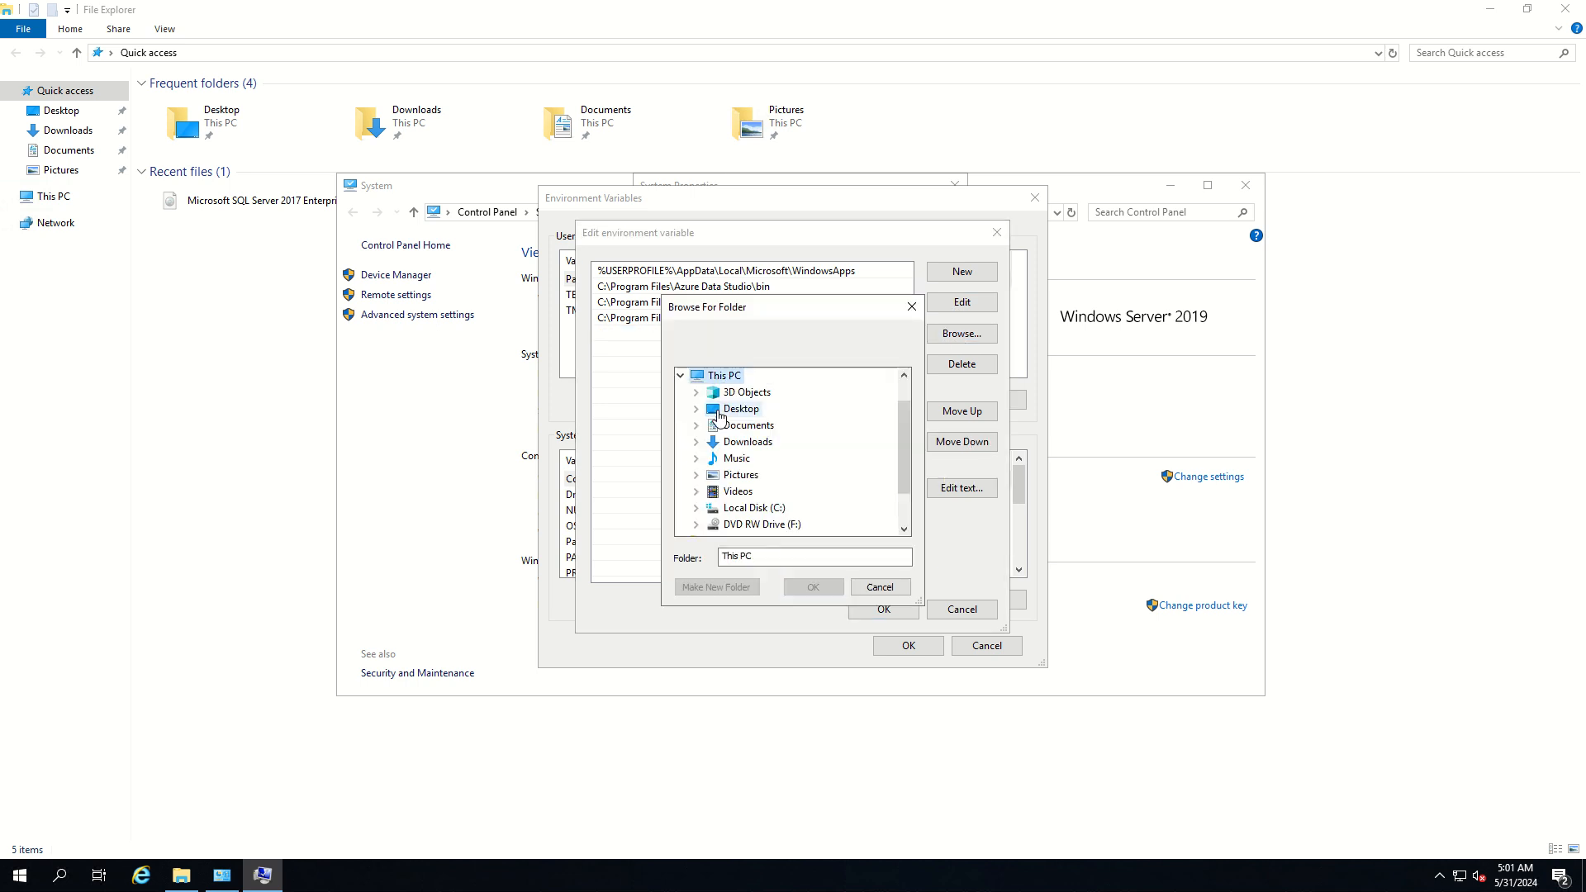
double_click(747, 507)
scroll(776, 472, down, 1)
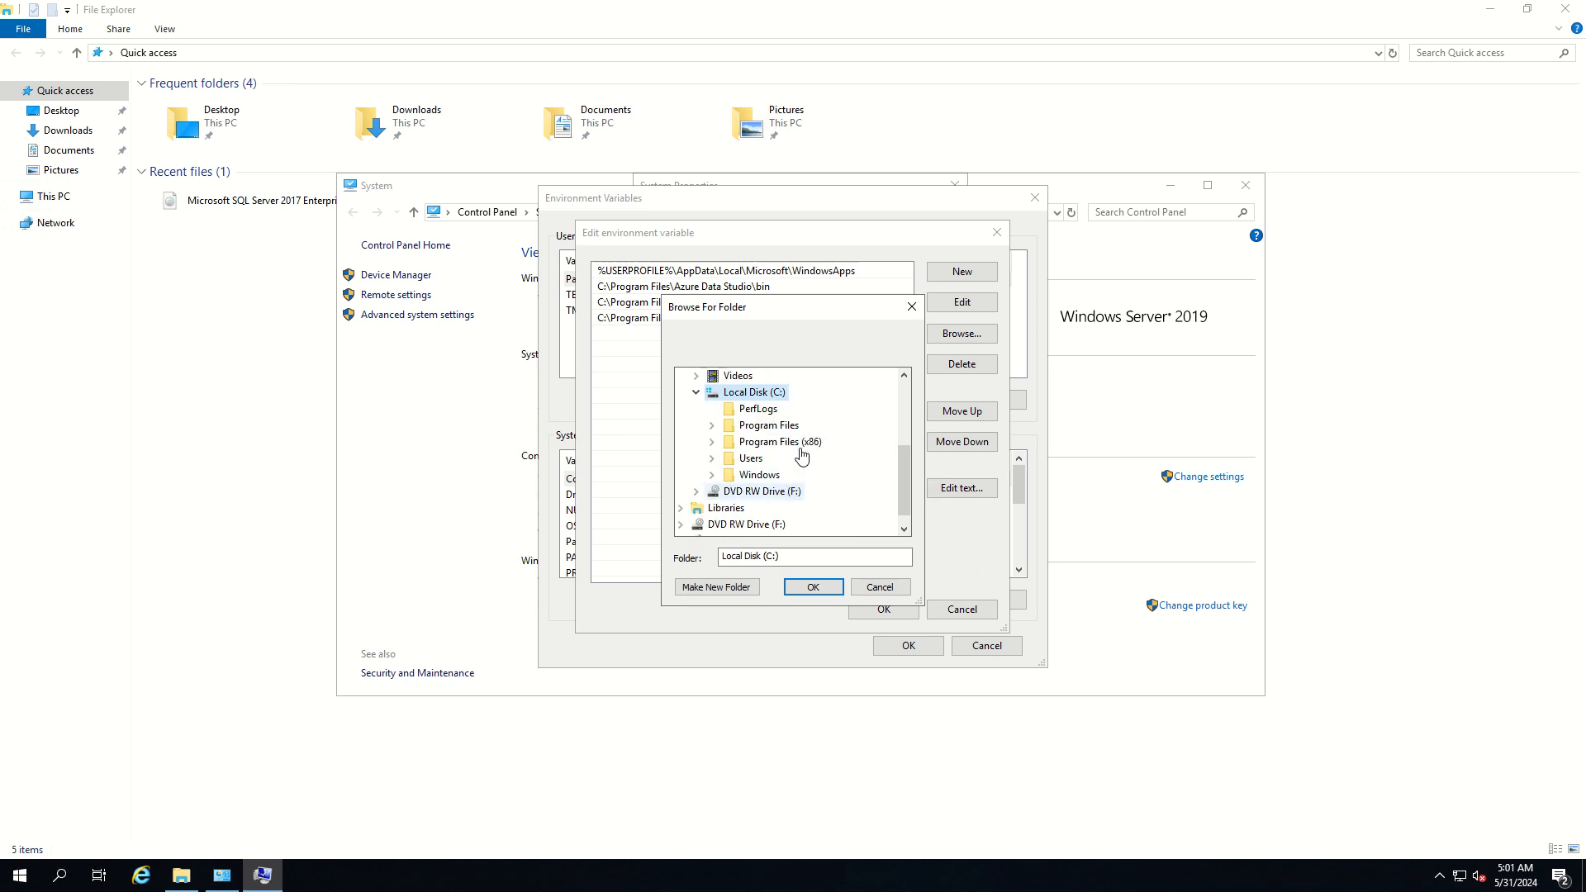
double_click(790, 438)
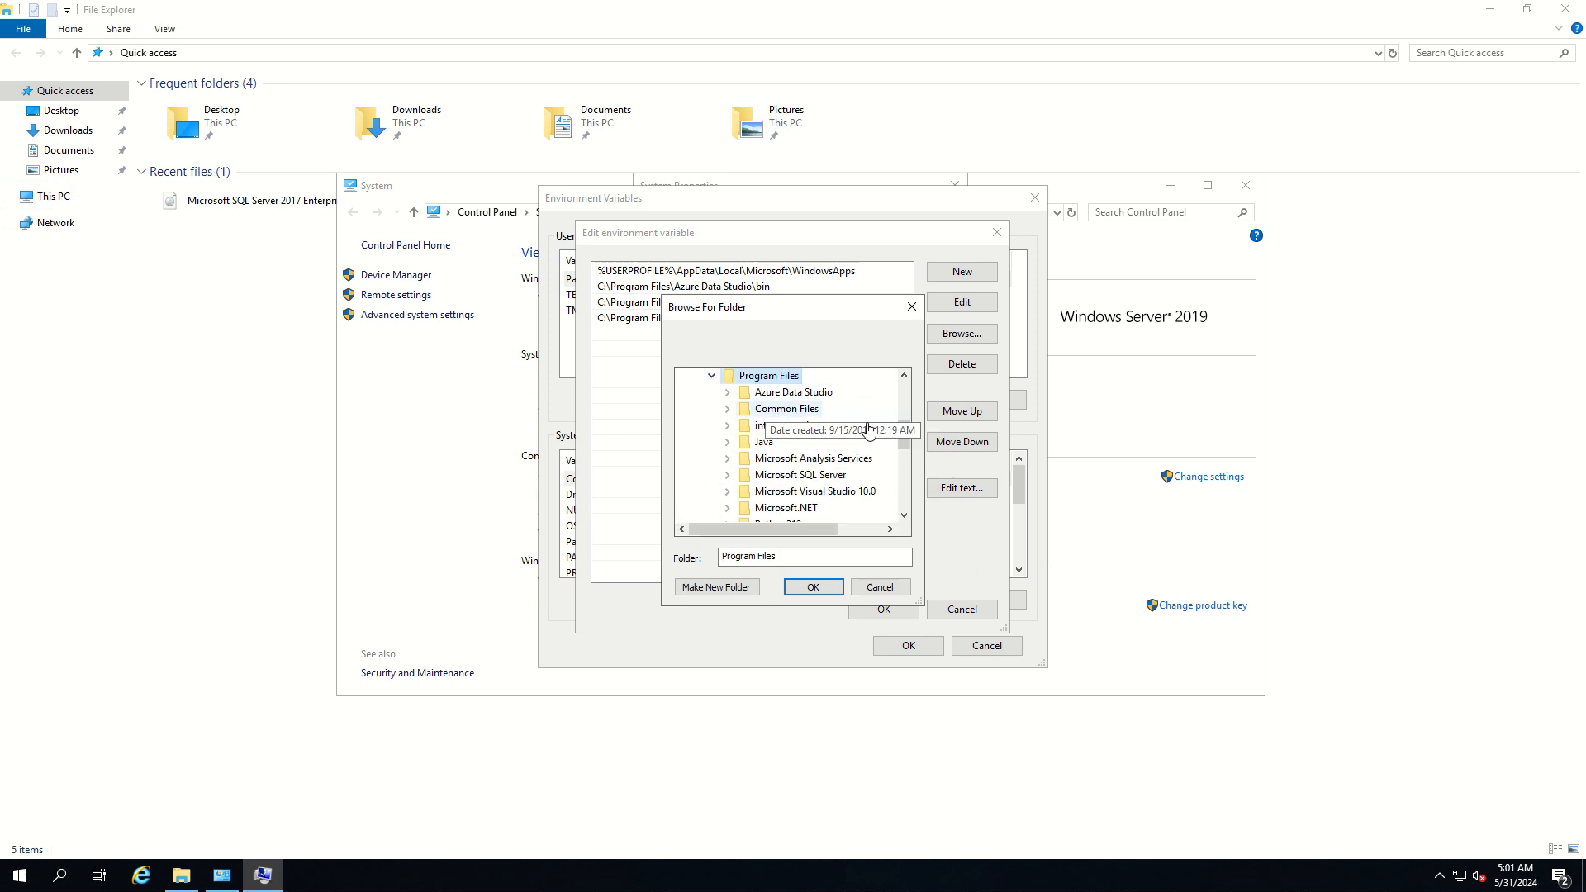
scroll(829, 477, down, 1)
double_click(802, 476)
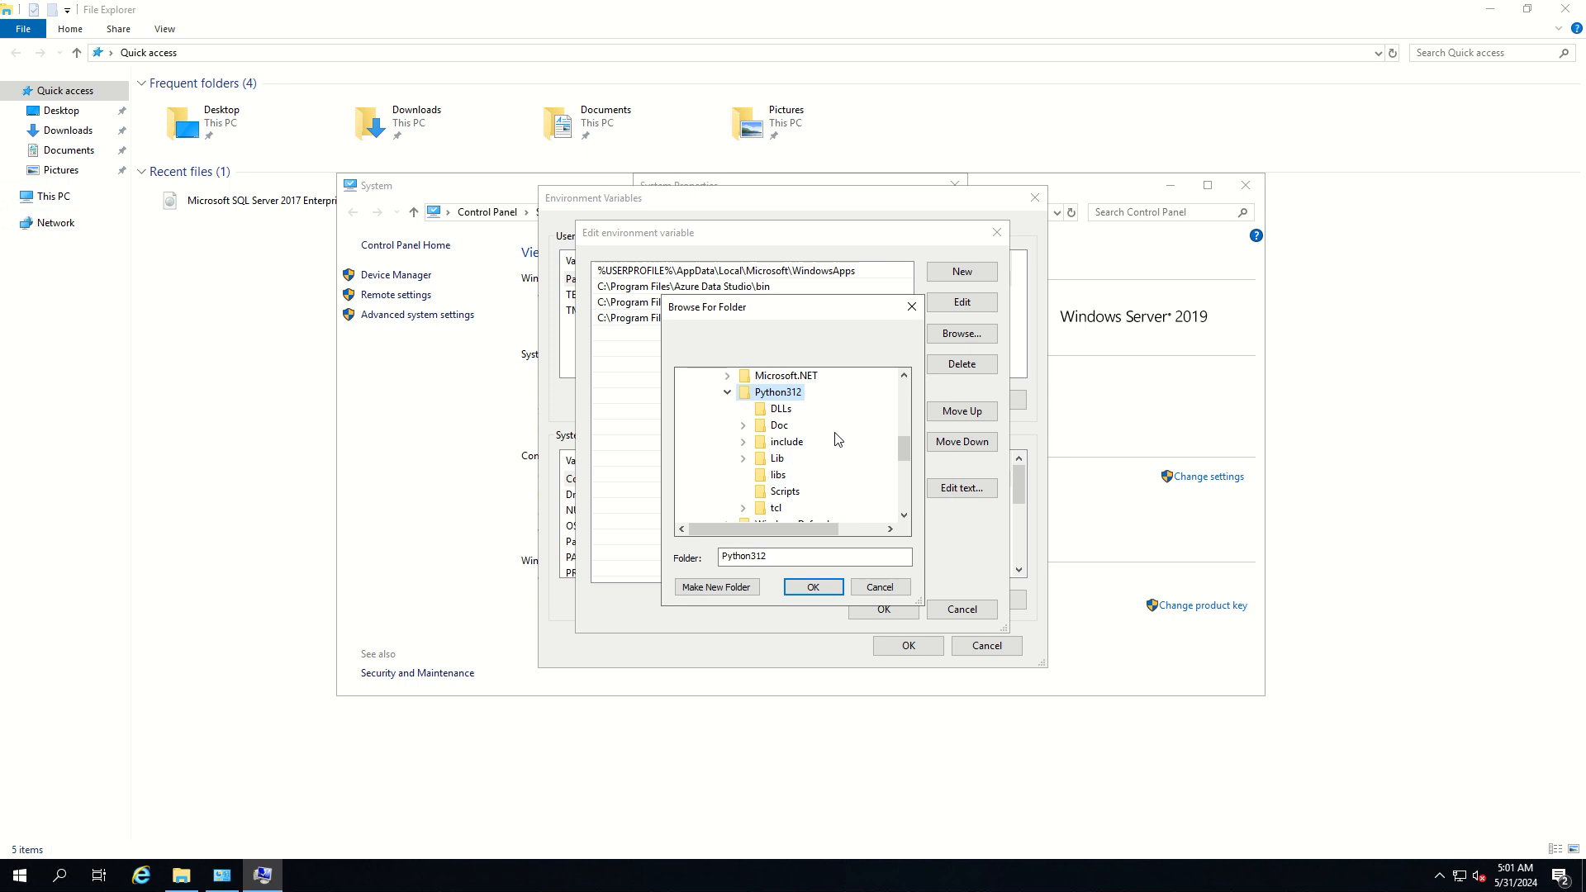
scroll(821, 459, down, 1)
click(791, 440)
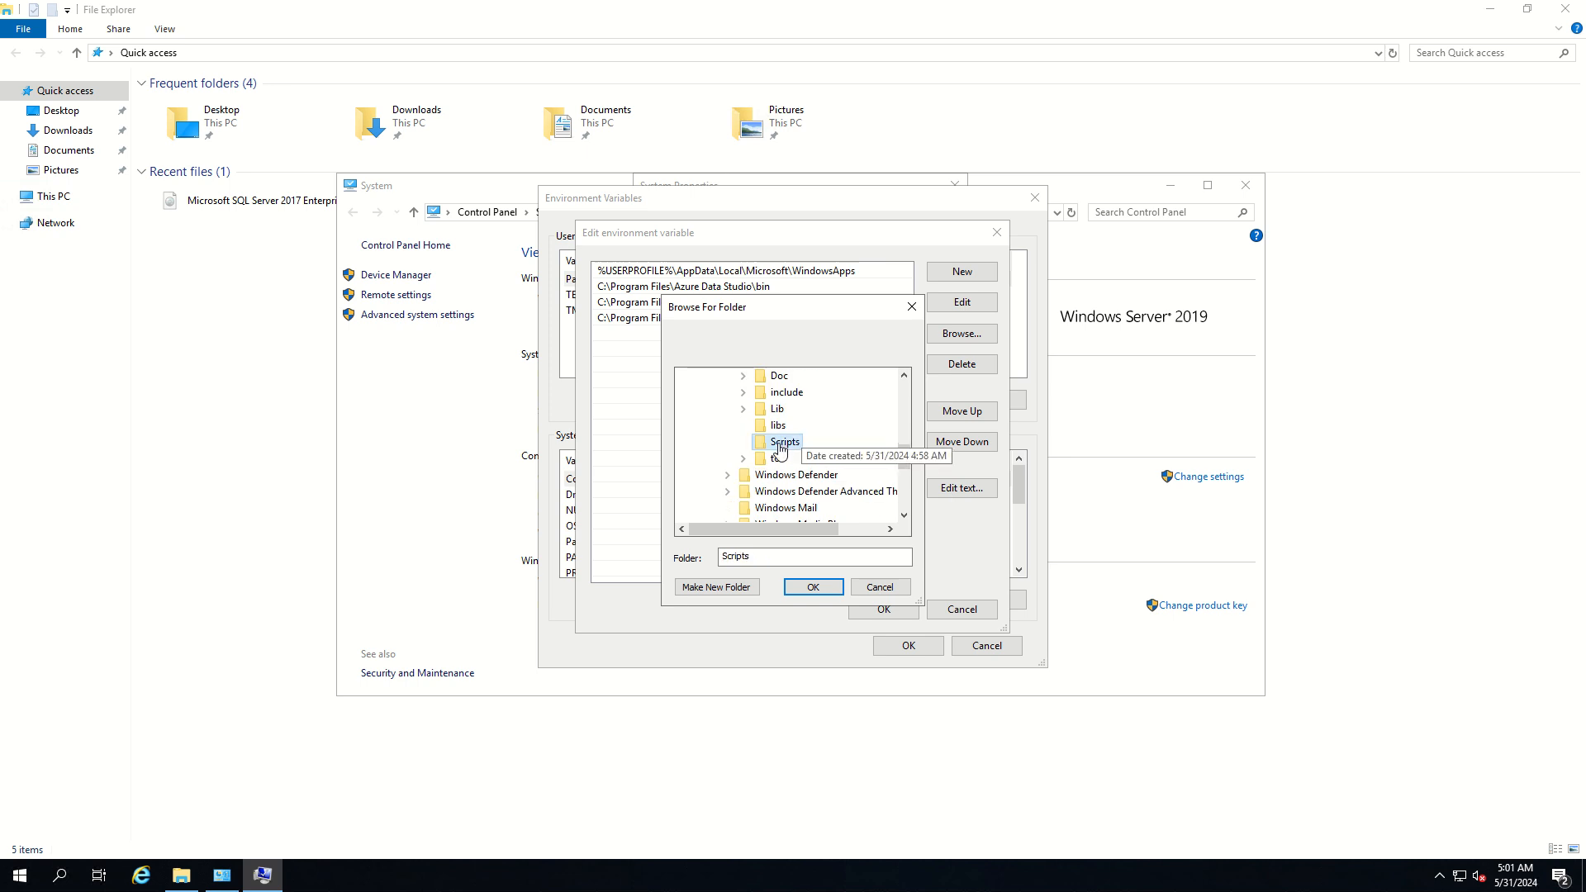
click(811, 588)
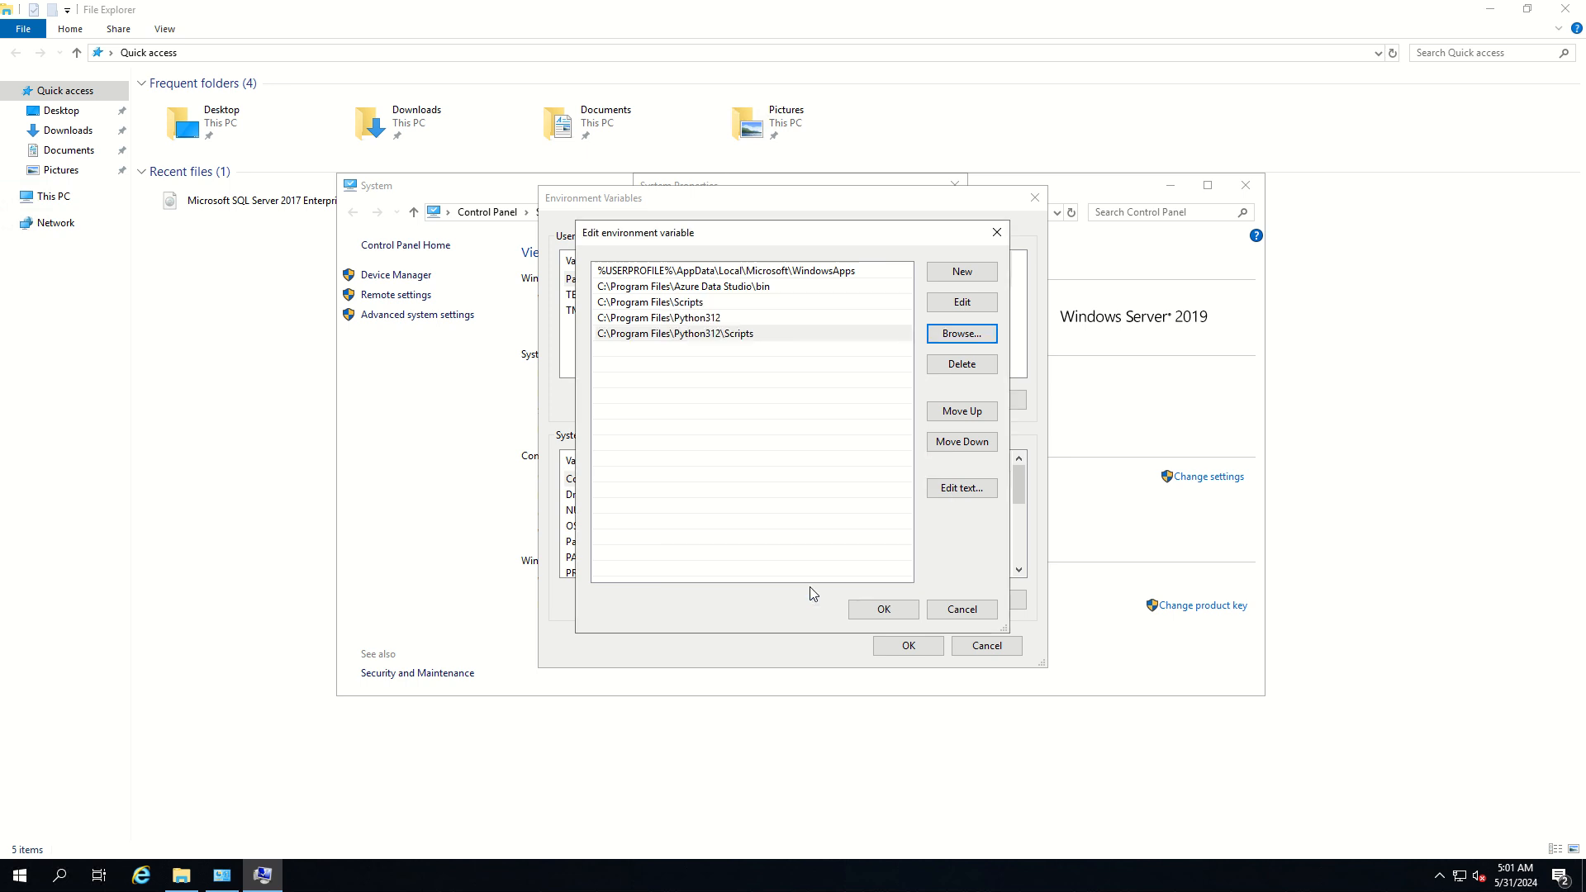
Save the Path variable changes and close the system settings windows
click(883, 615)
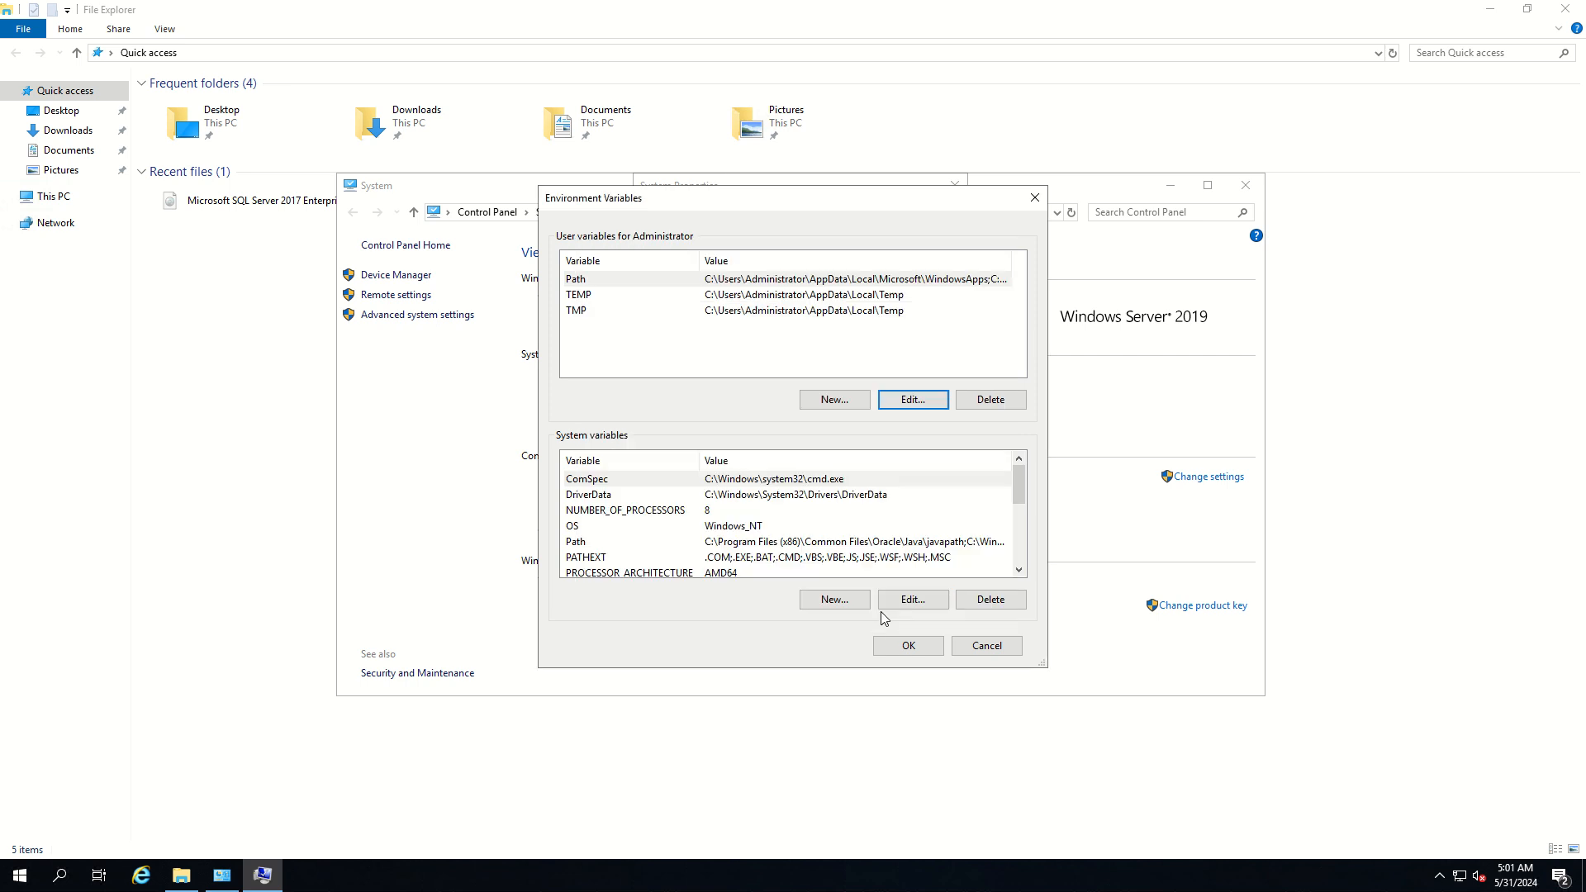
click(906, 649)
click(797, 542)
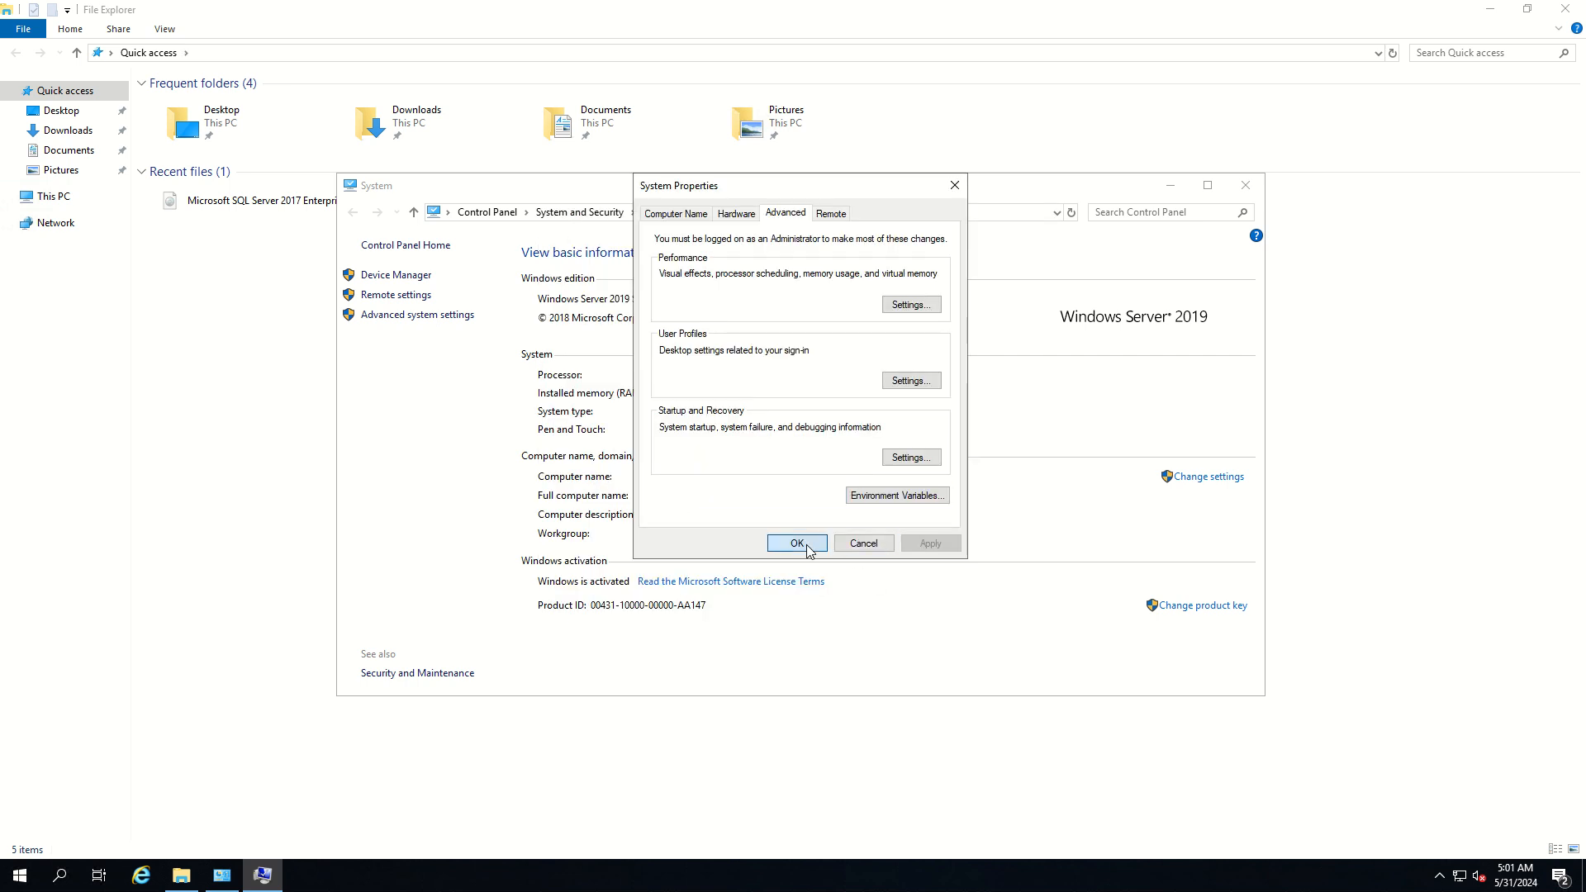
click(1245, 185)
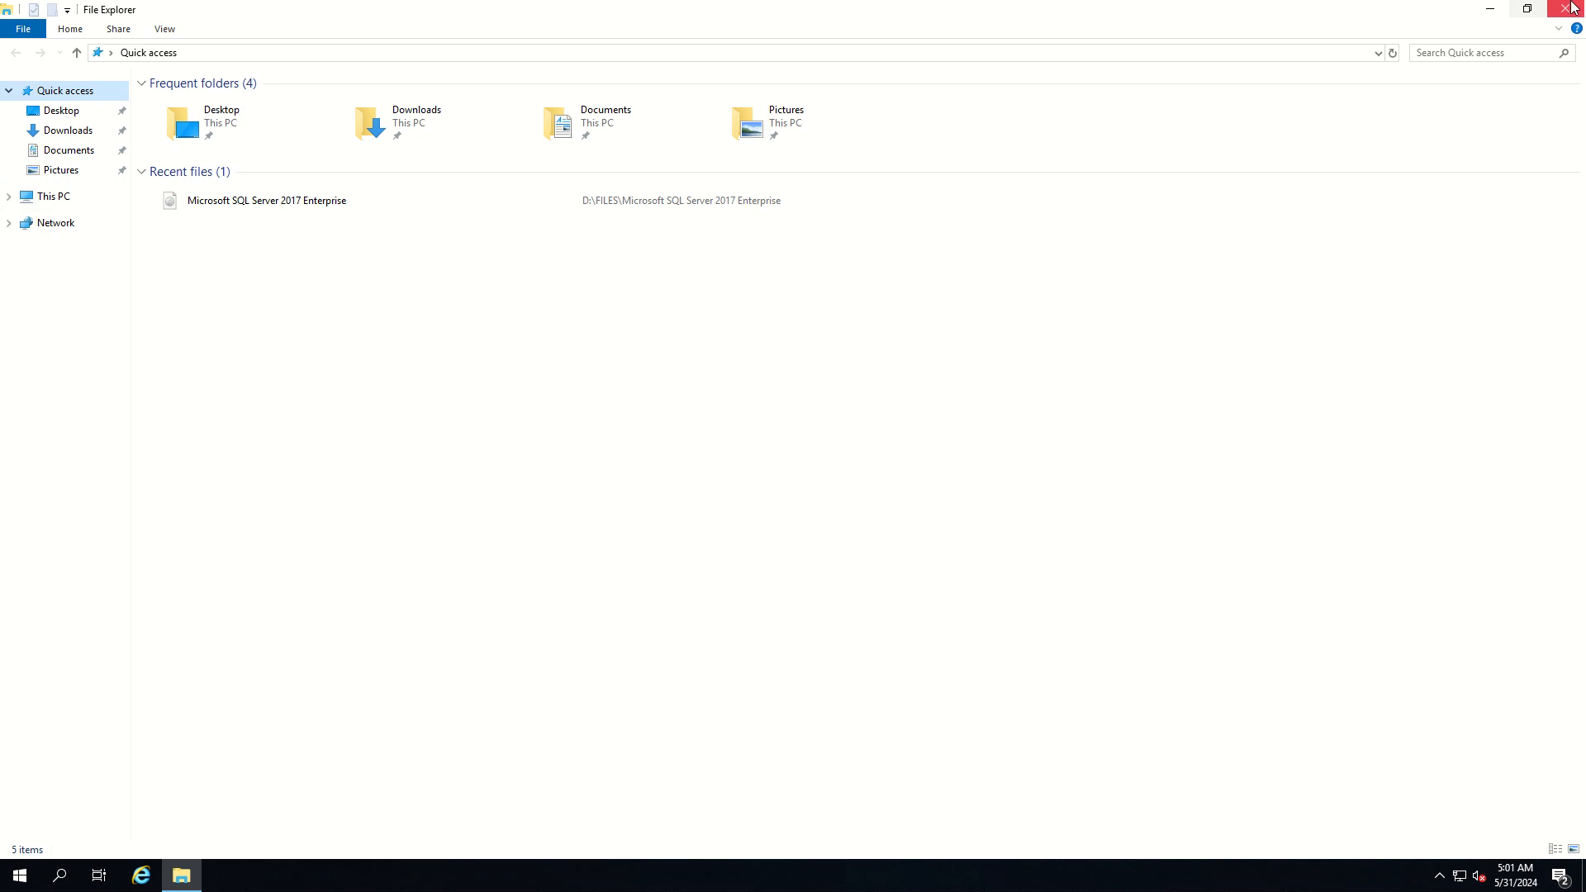
Close File Explorer and refresh the desktop
key(alt+F4)
right_click(314, 160)
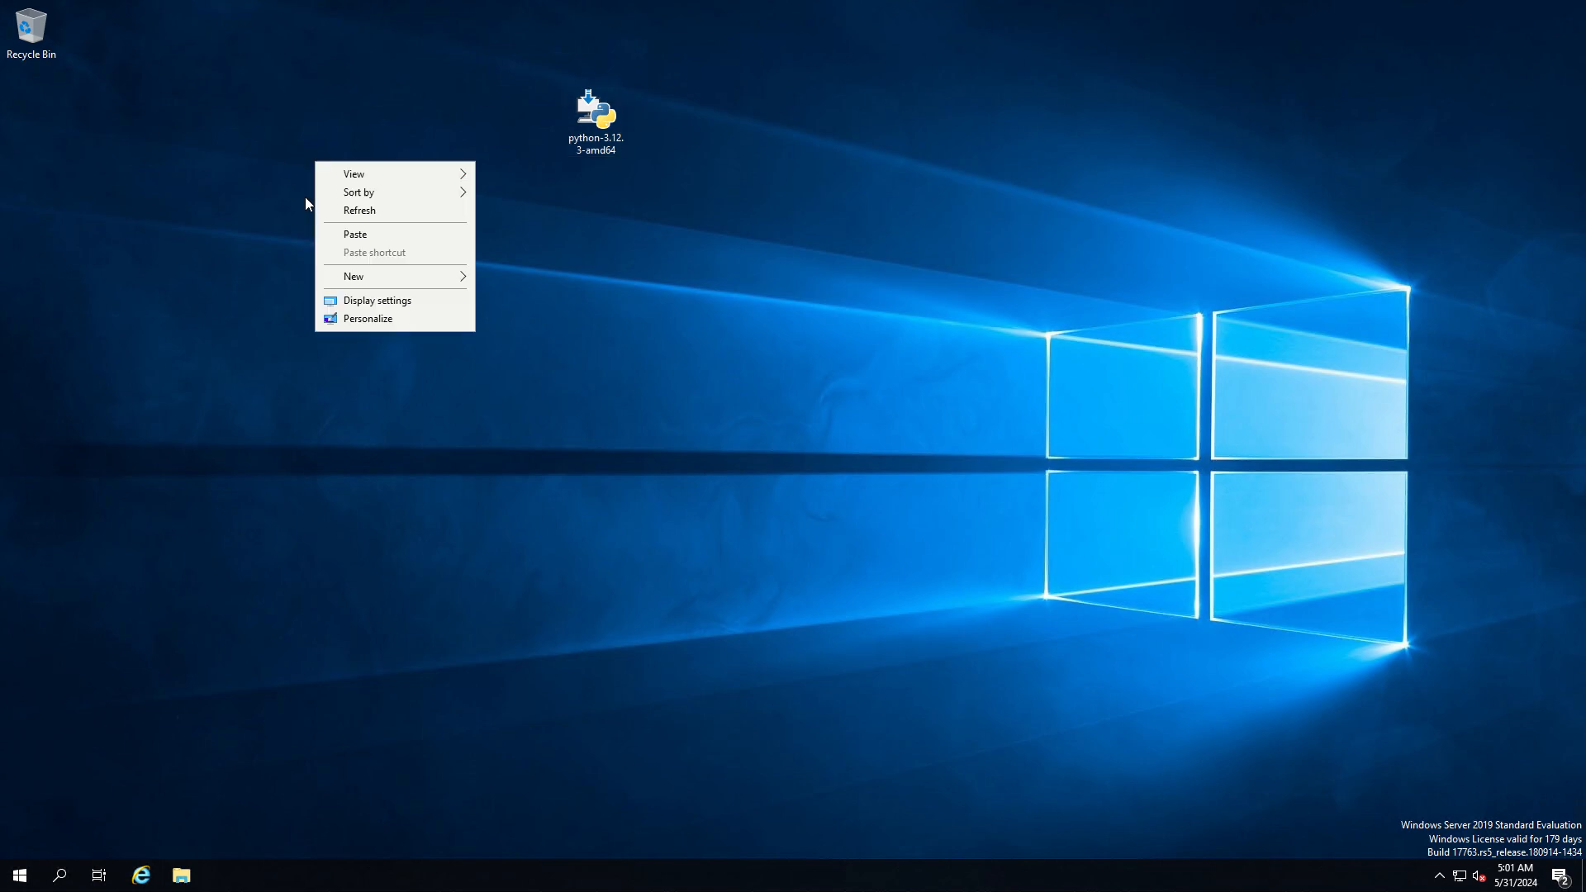
click(355, 210)
Find Command Prompt with the Windows search and open a new window of it
click(38, 880)
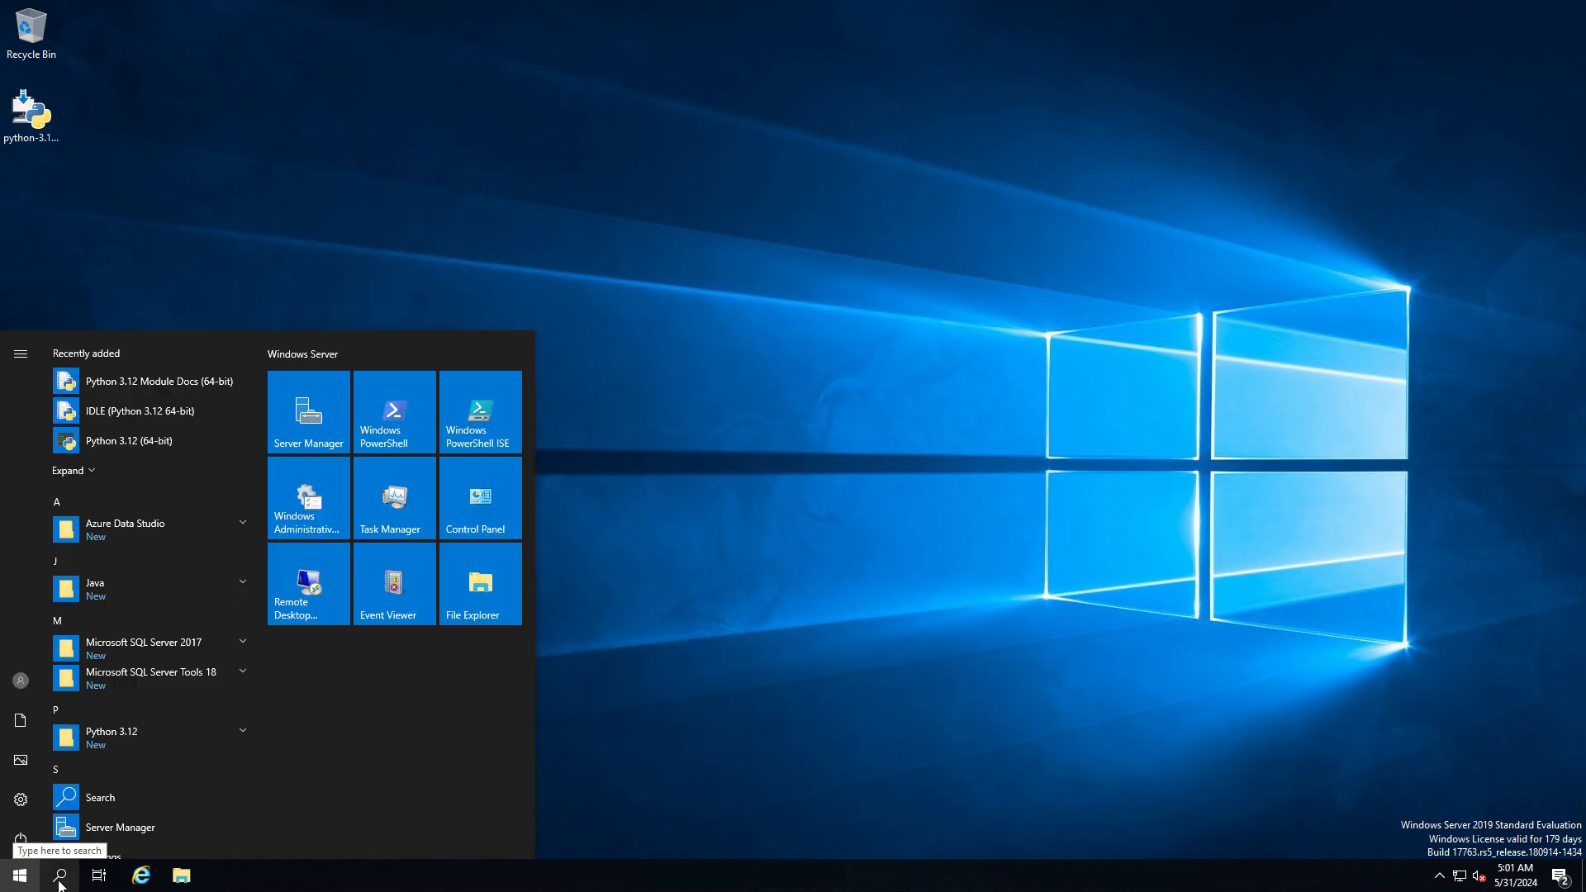
click(59, 880)
text(py)
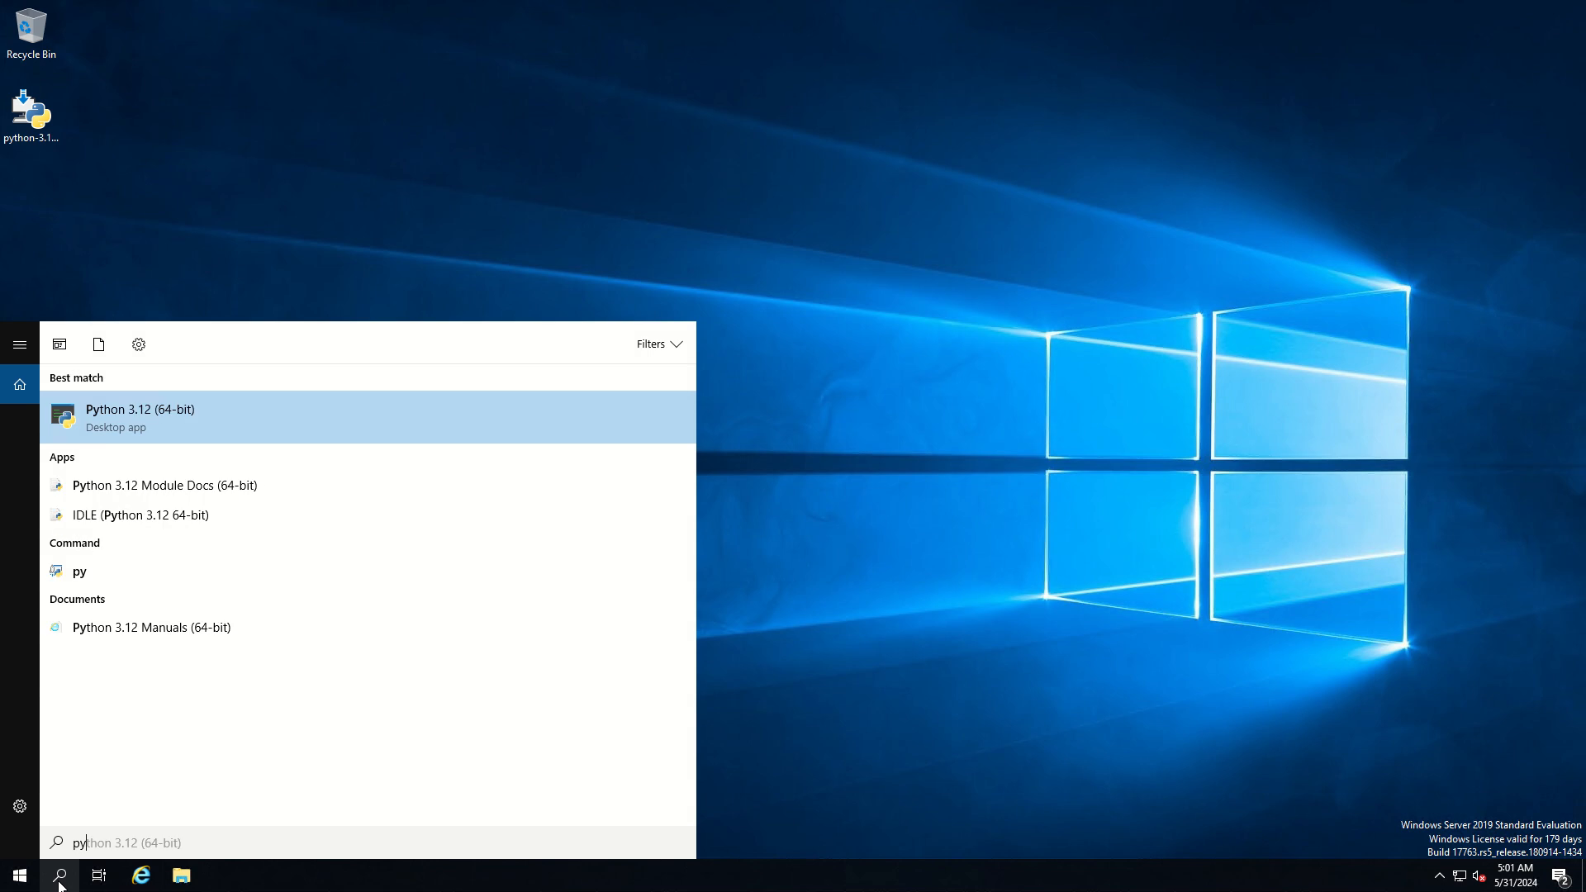
key(BackSpace)
key(BackSpace)
text(comm)
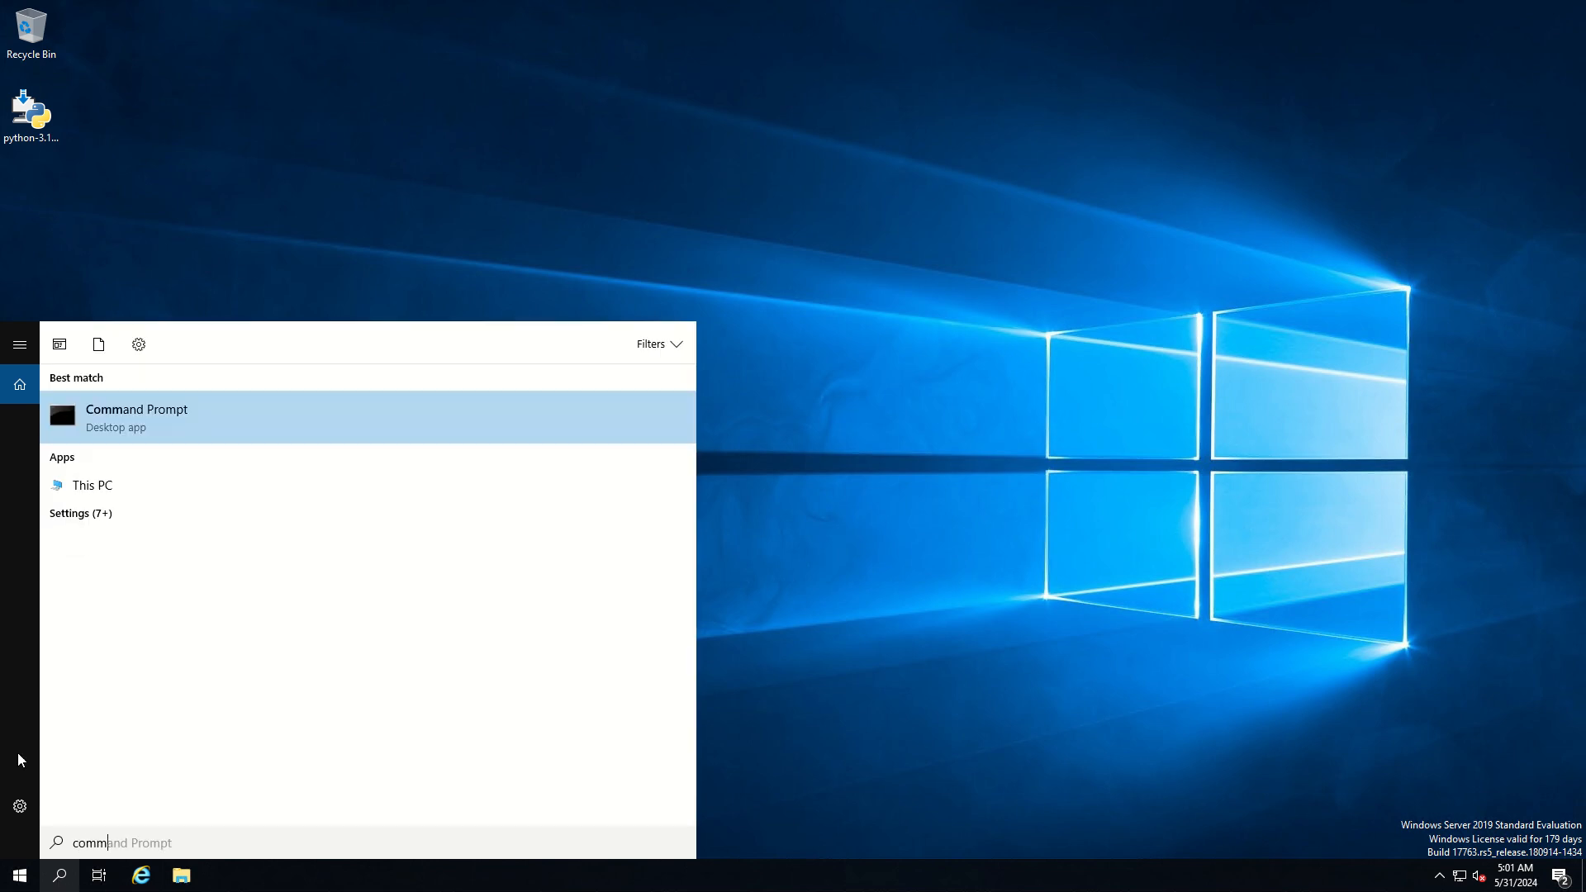
key(Return)
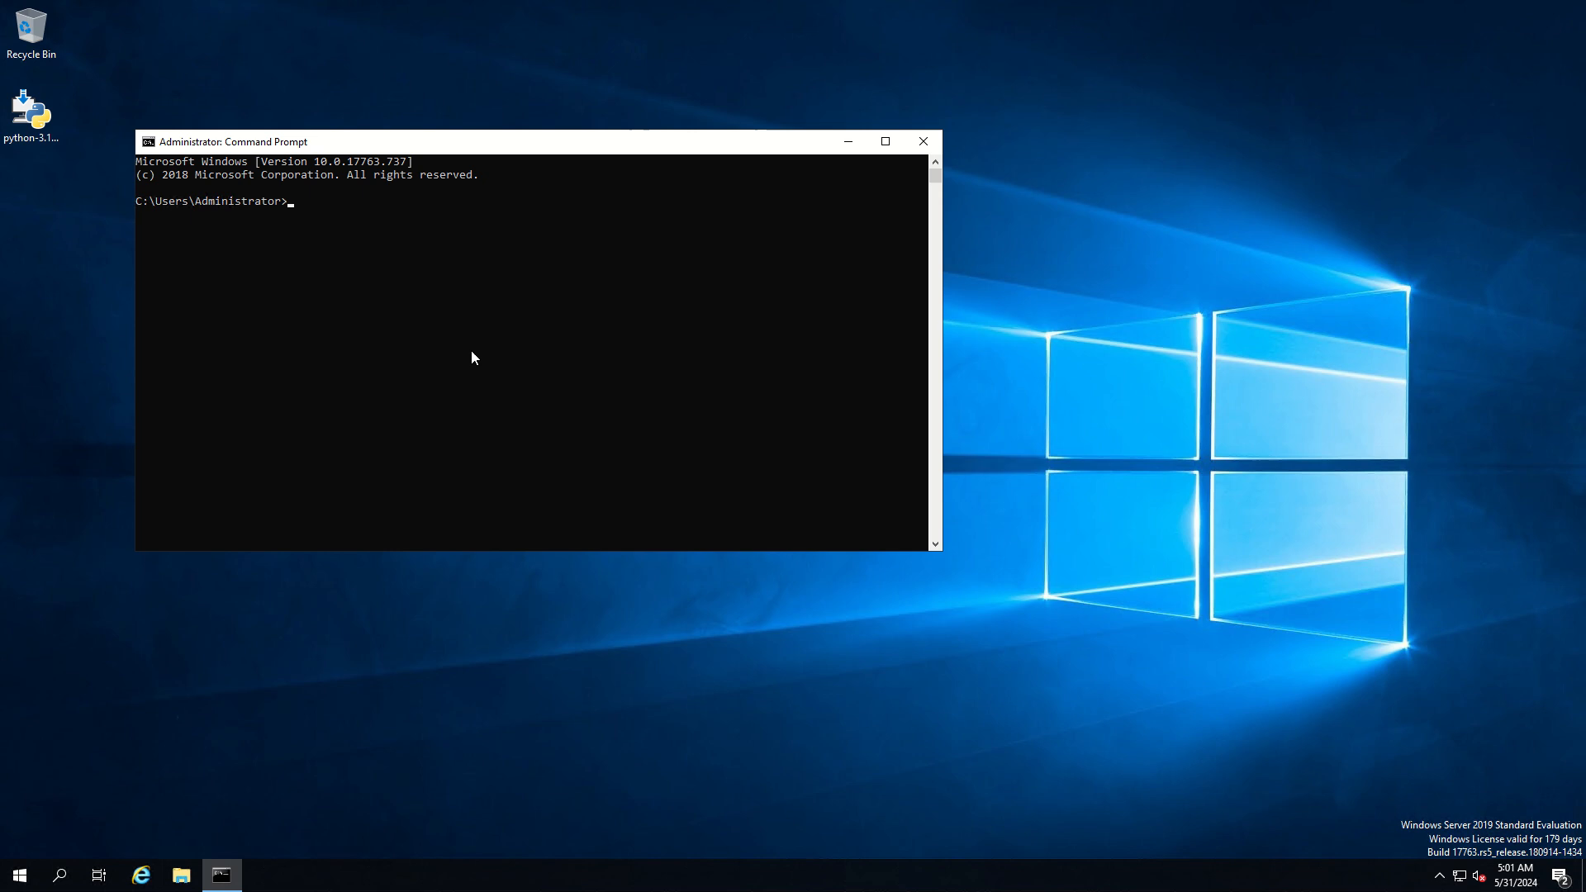
Run python in Command Prompt to test the new Path entries, and close the window
text(python)
key(Return)
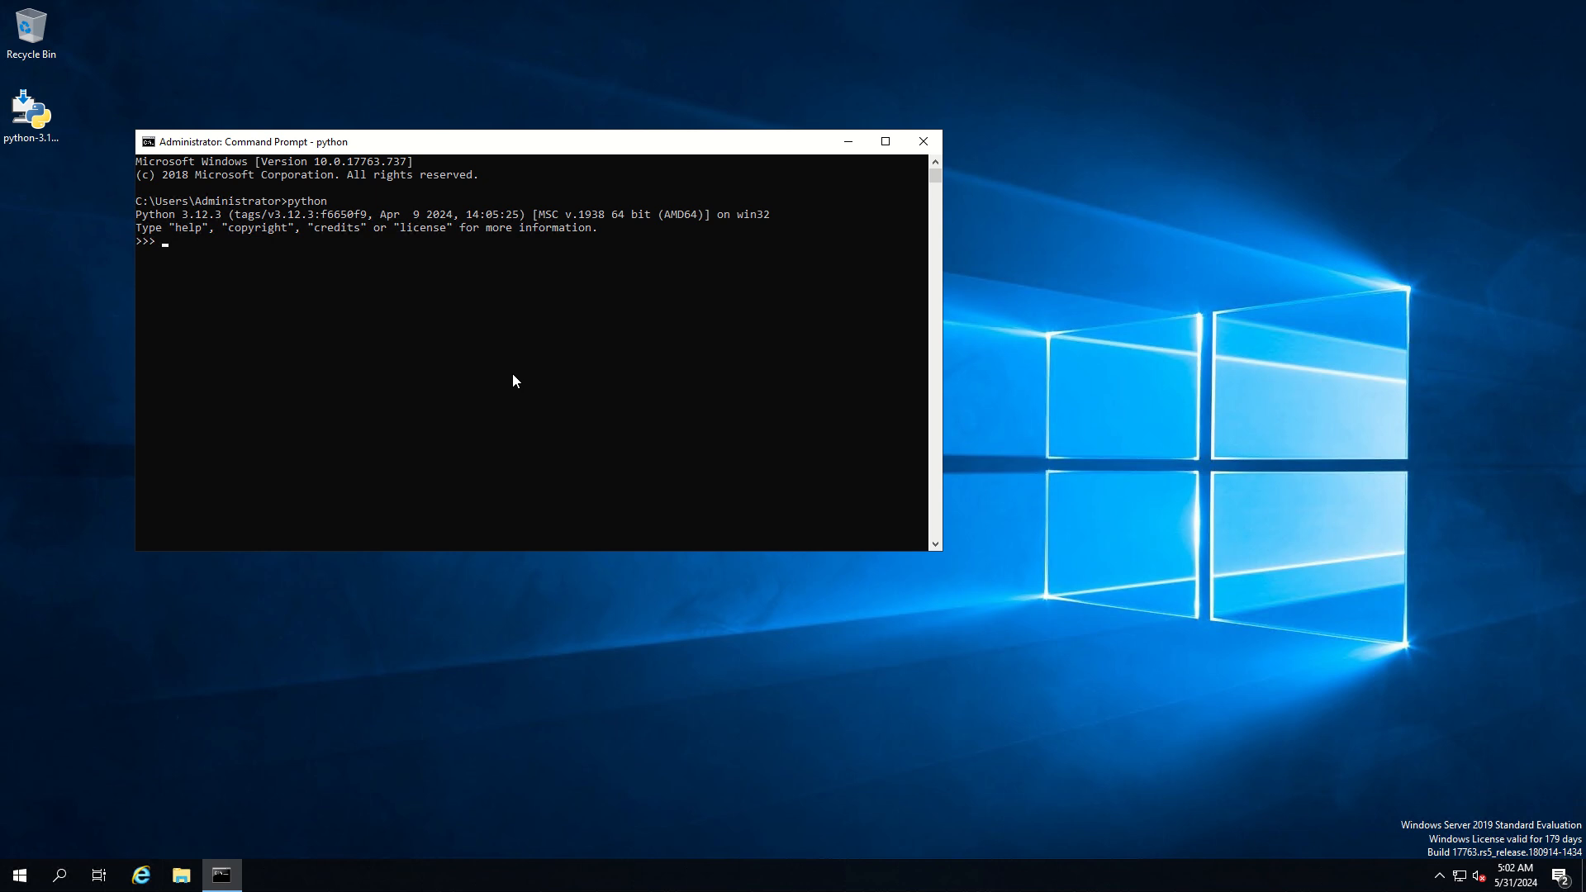
click(923, 141)
Open the list of installed programs in Control Panel for uninstalling or changing a program
click(58, 880)
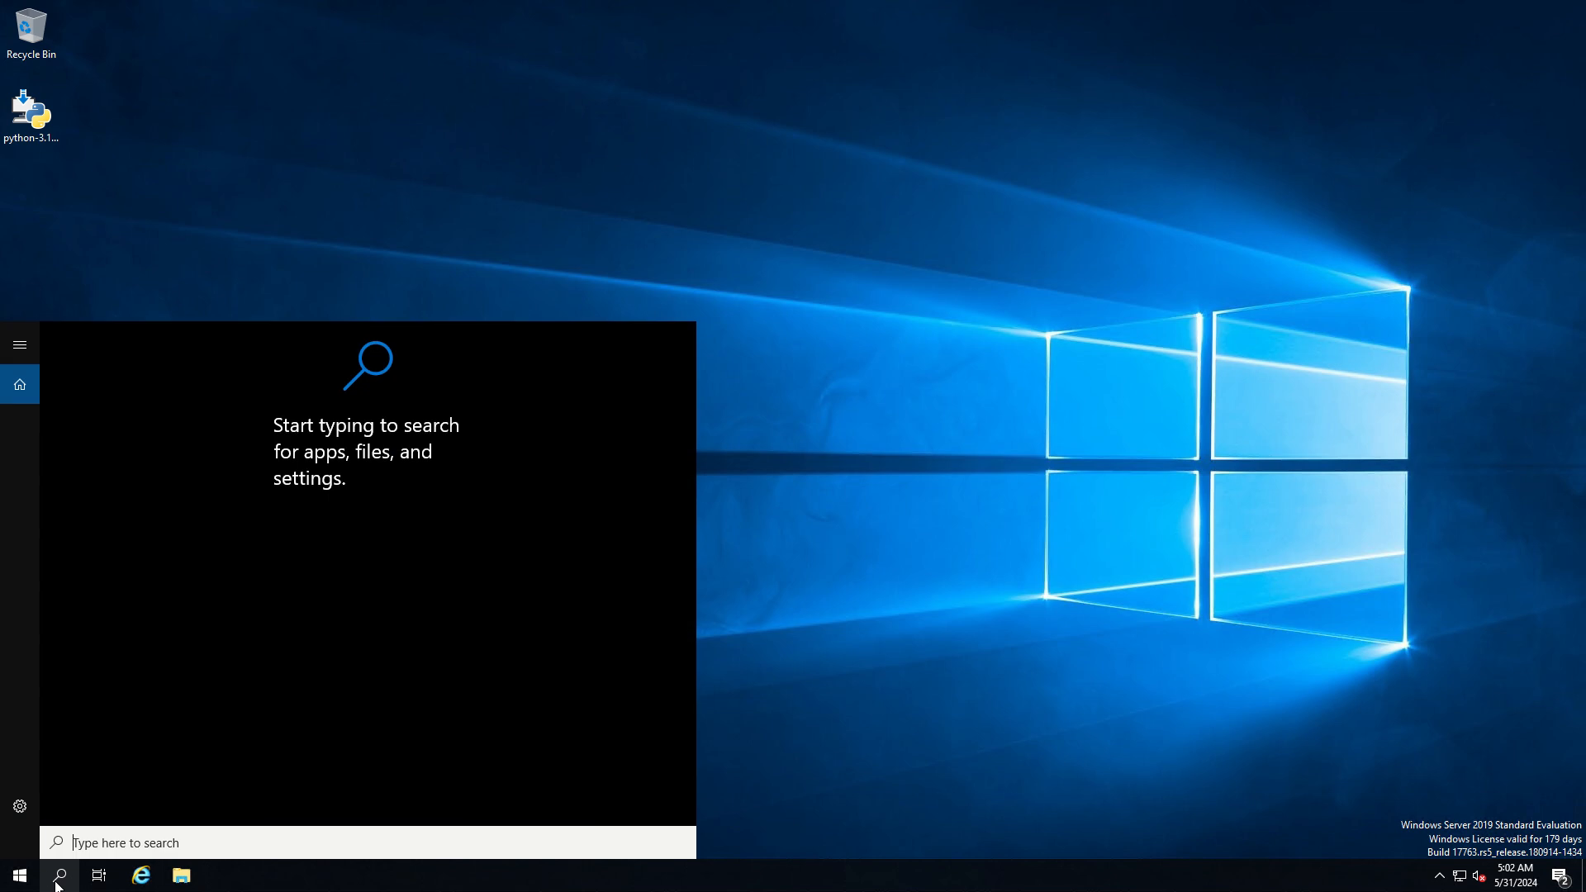
text(control)
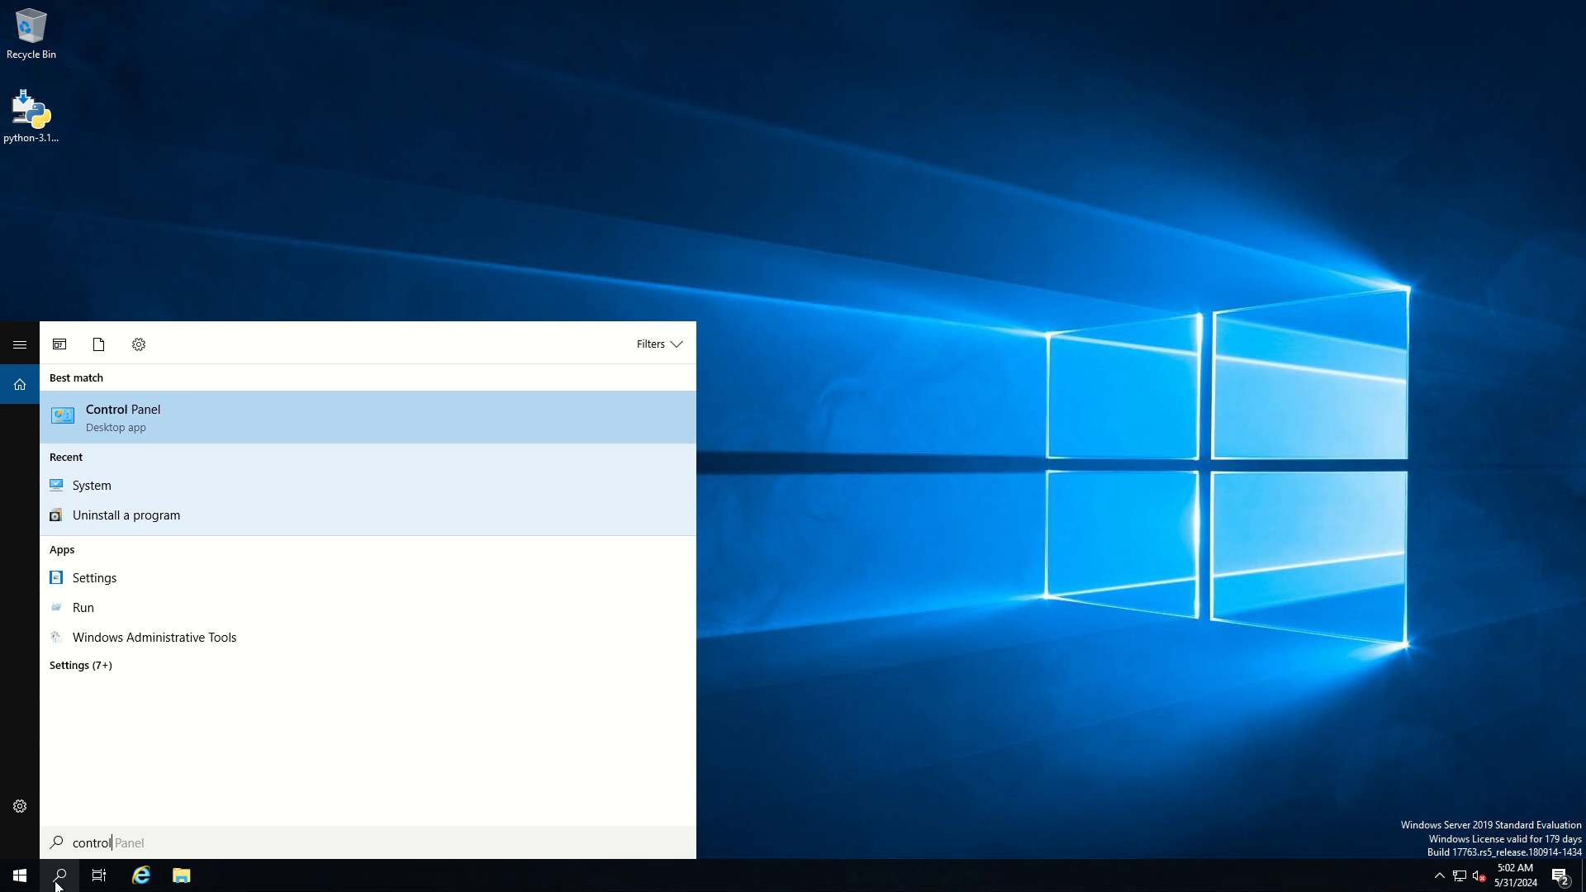
click(136, 418)
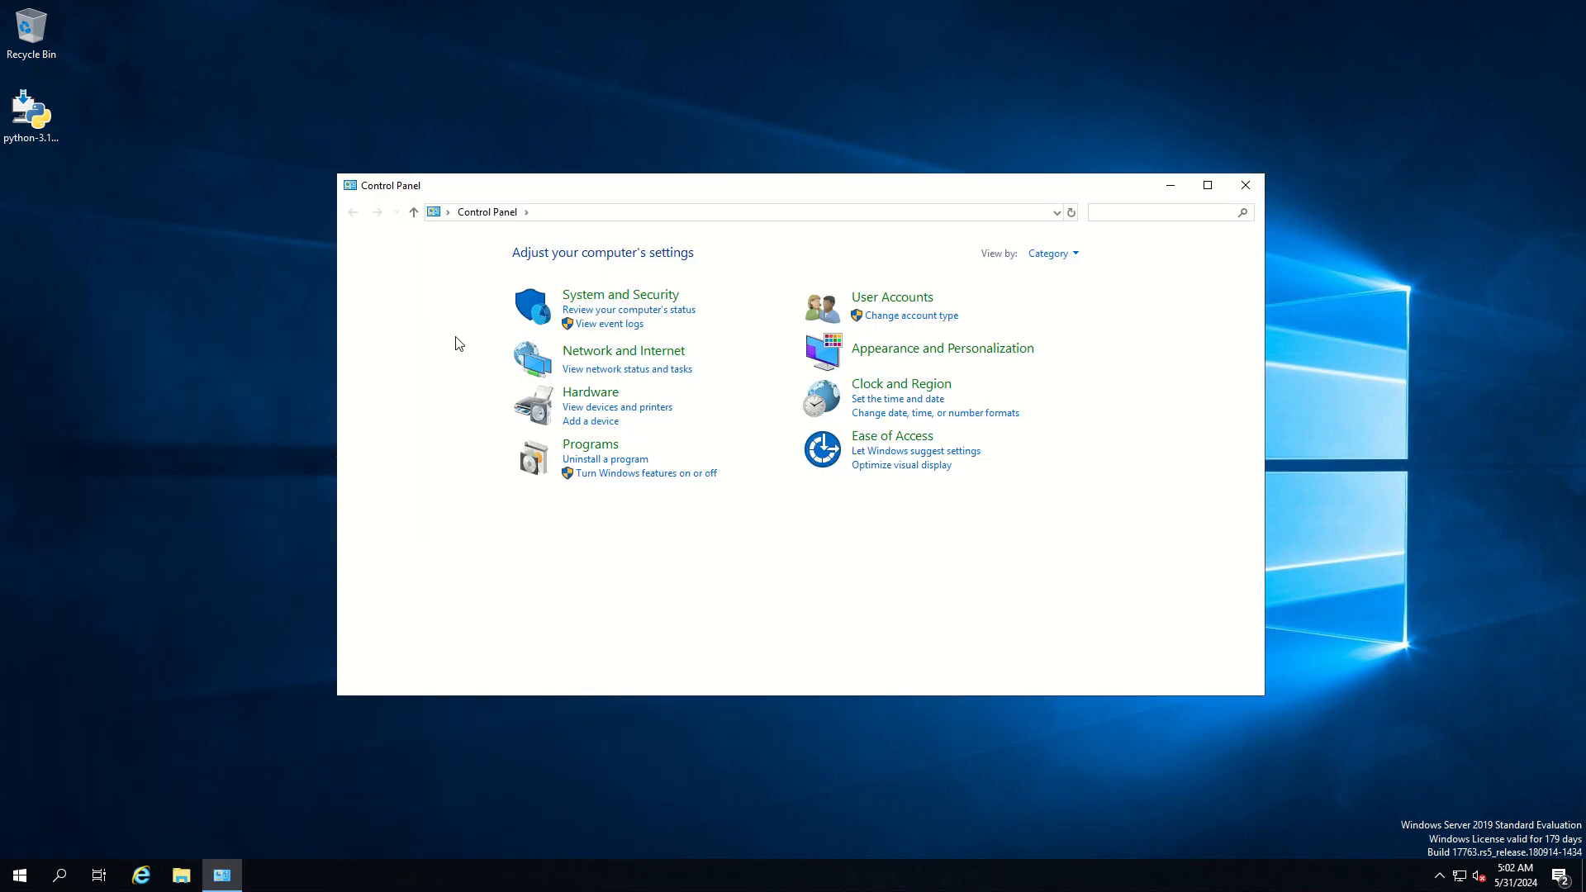
click(607, 460)
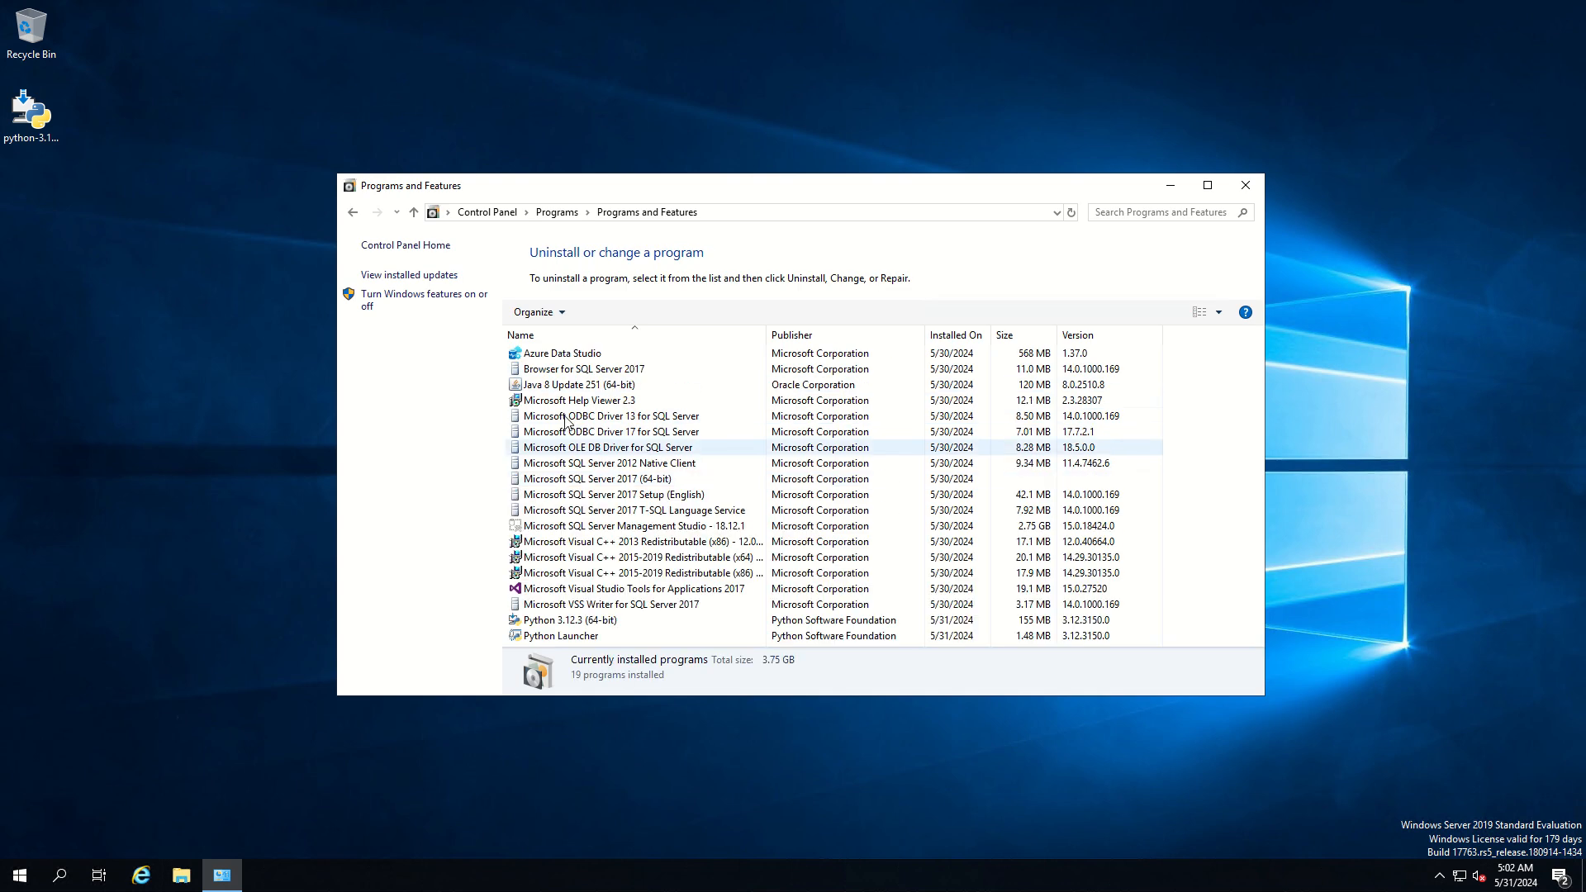
Uninstall Python 3.12.3 (64-bit) and close its setup window once the removal finishes
click(585, 621)
click(600, 312)
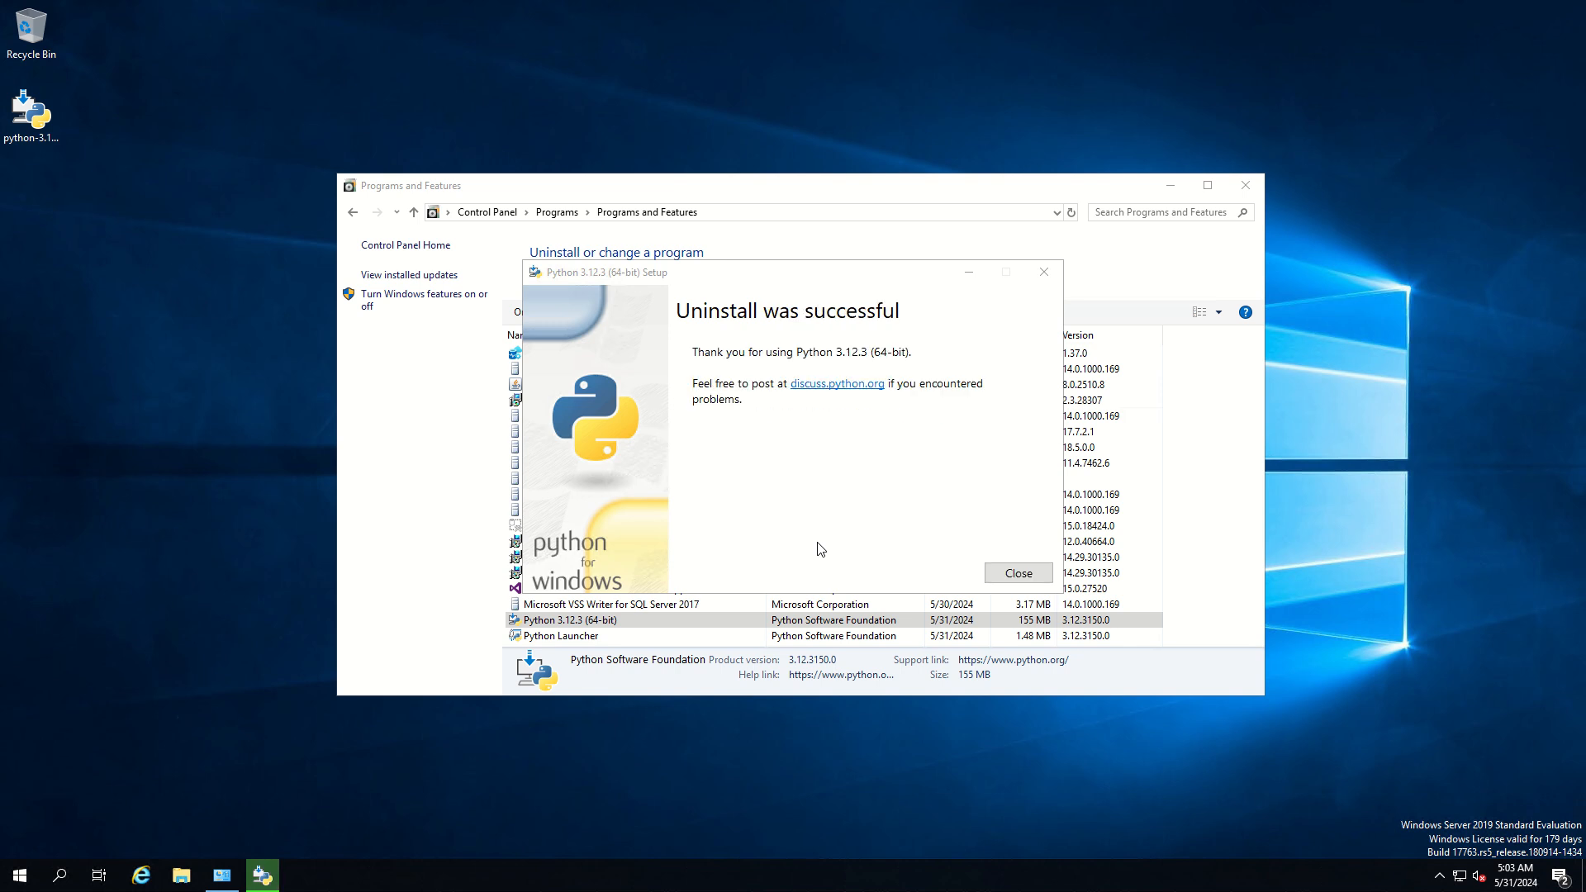
click(1005, 573)
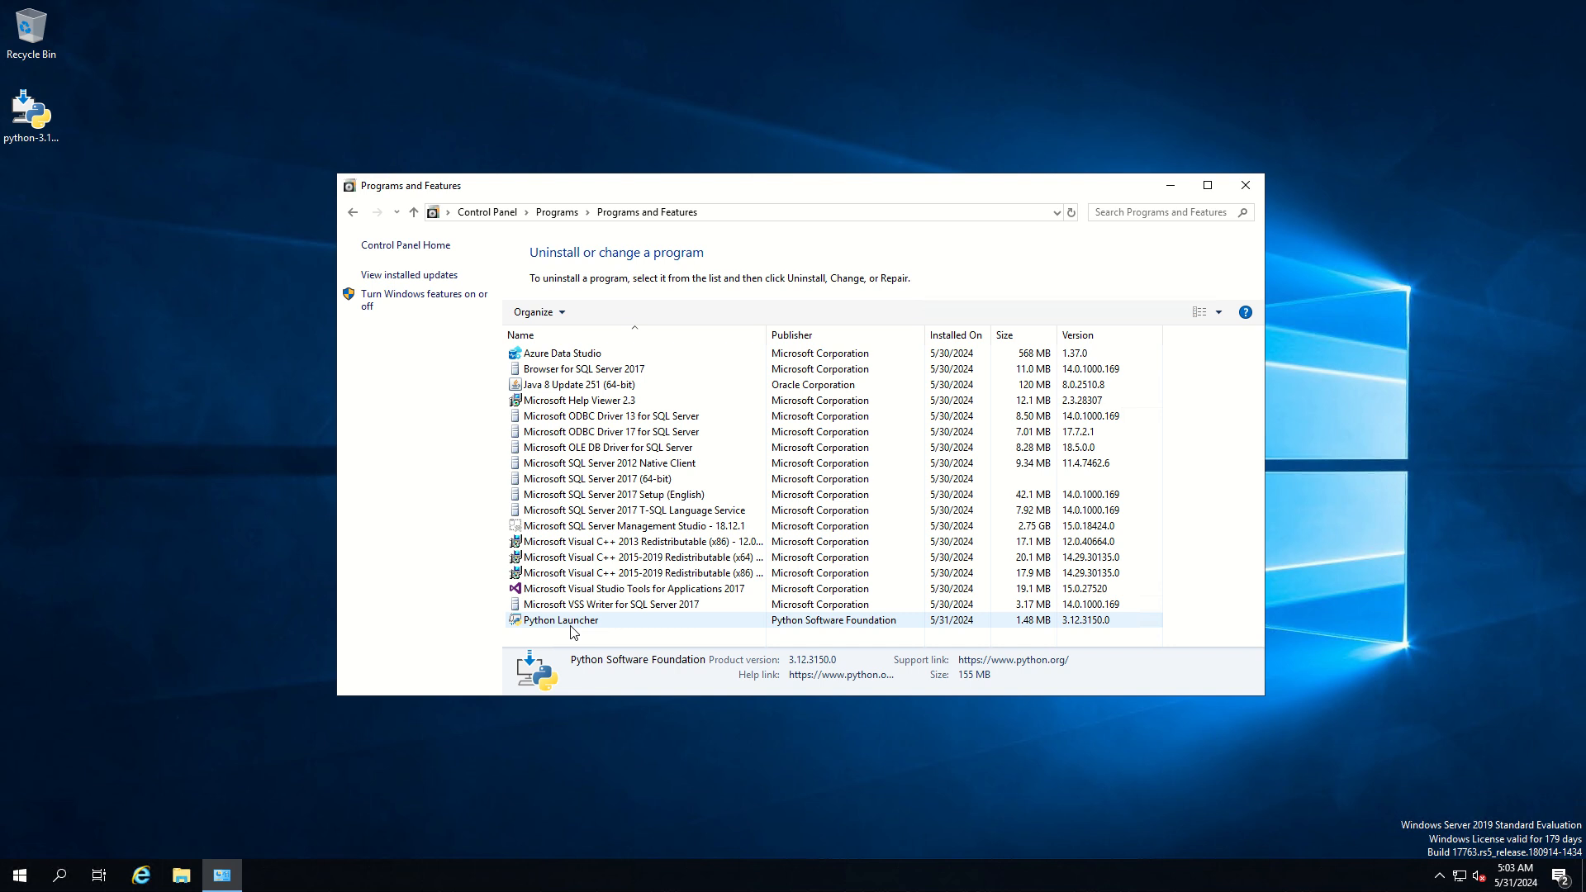
Uninstall Python Launcher from the list of installed programs and close the Programs and Features window
click(541, 624)
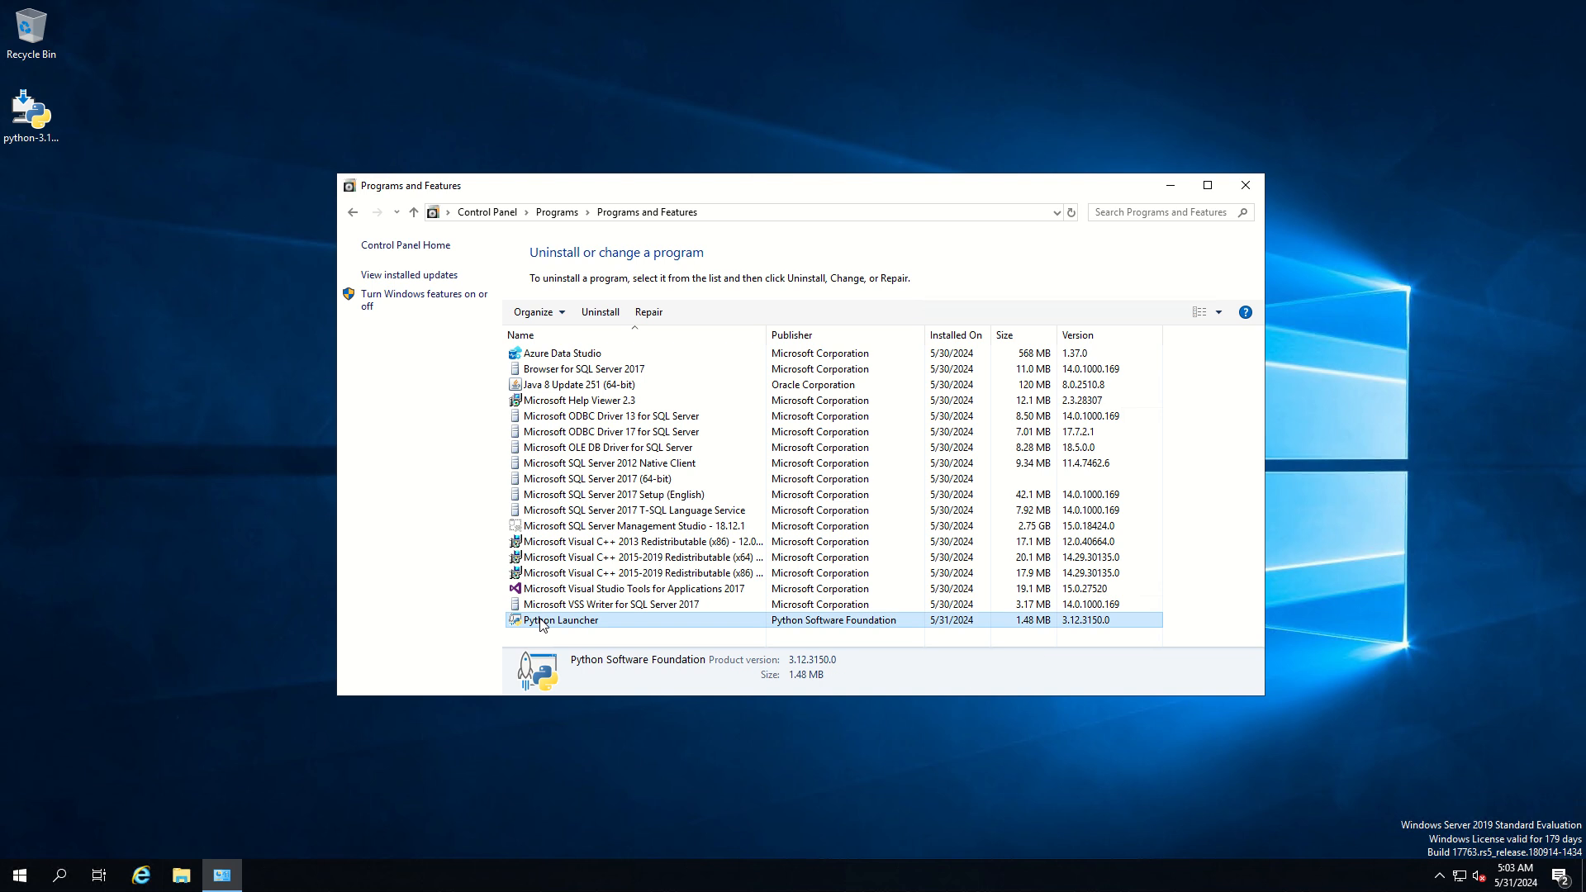
click(601, 314)
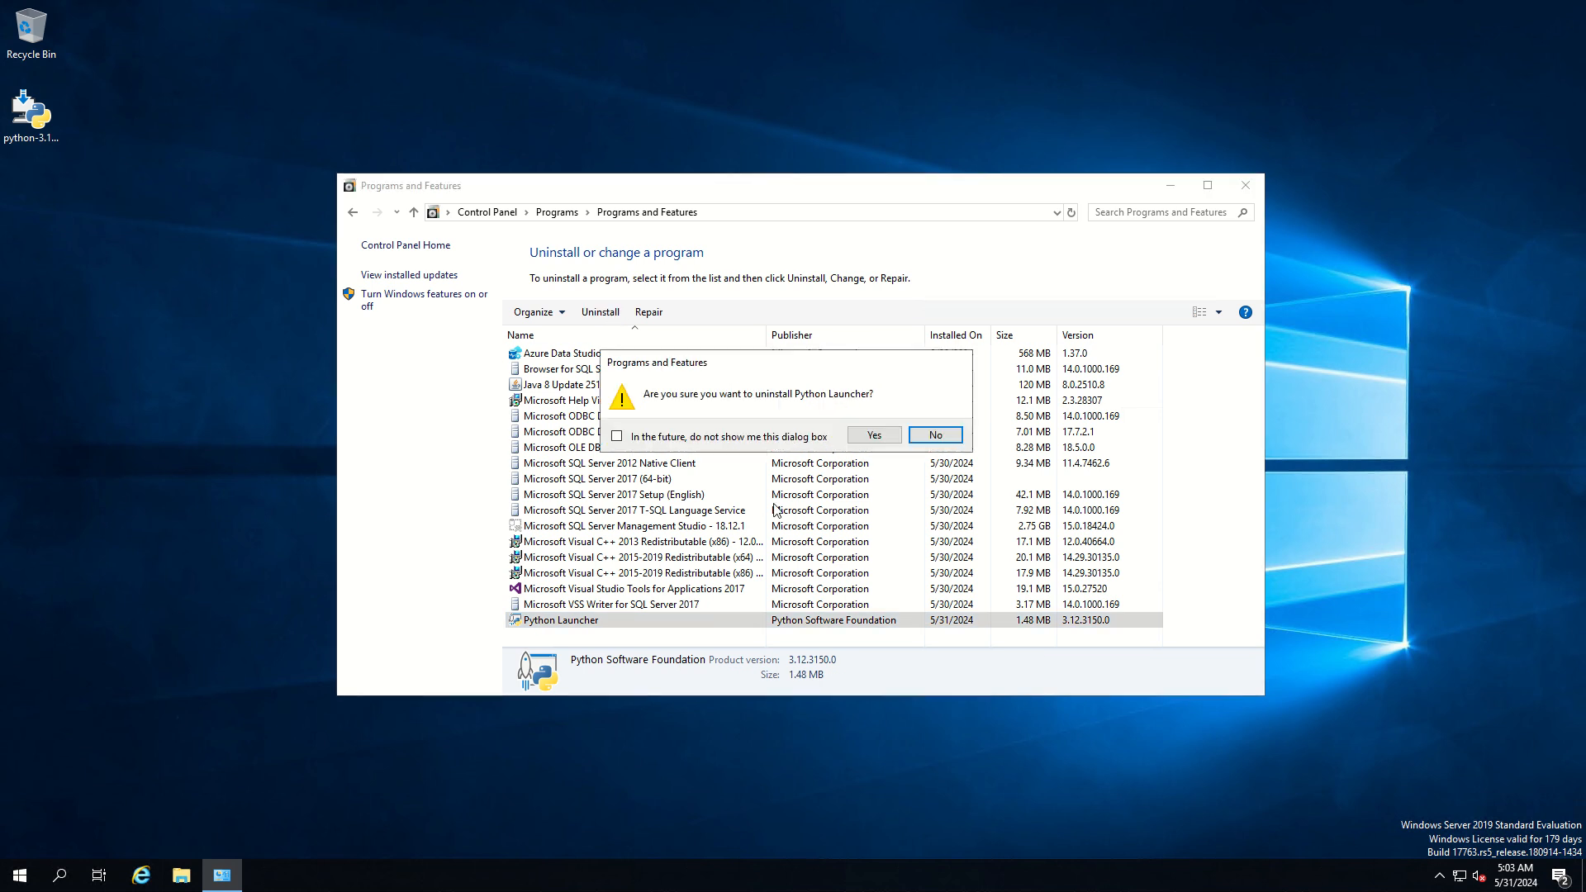
click(868, 436)
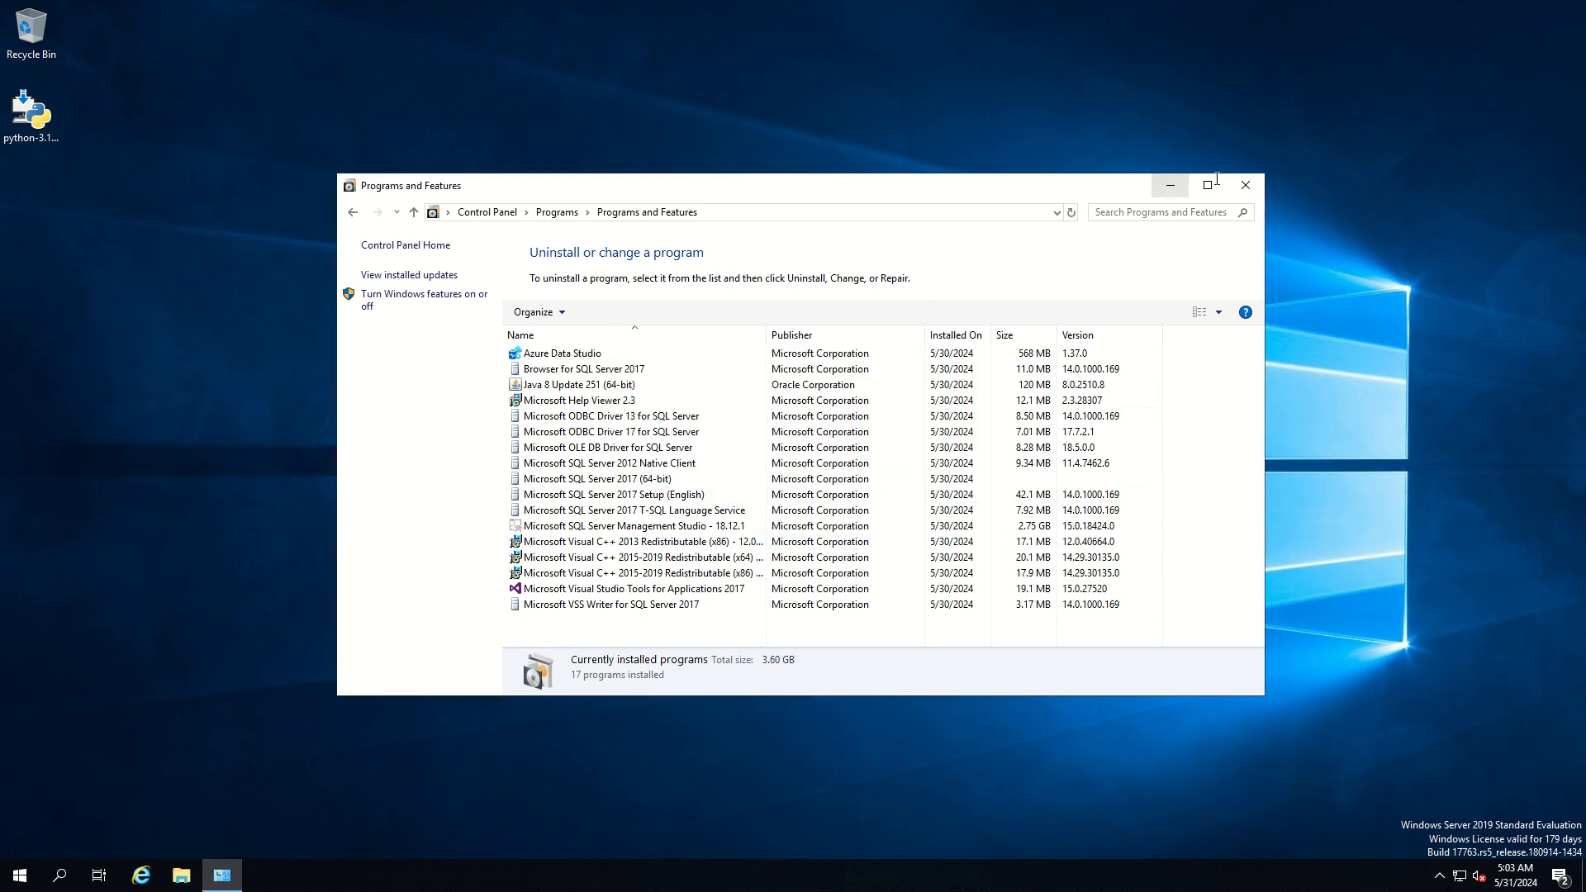
click(1246, 185)
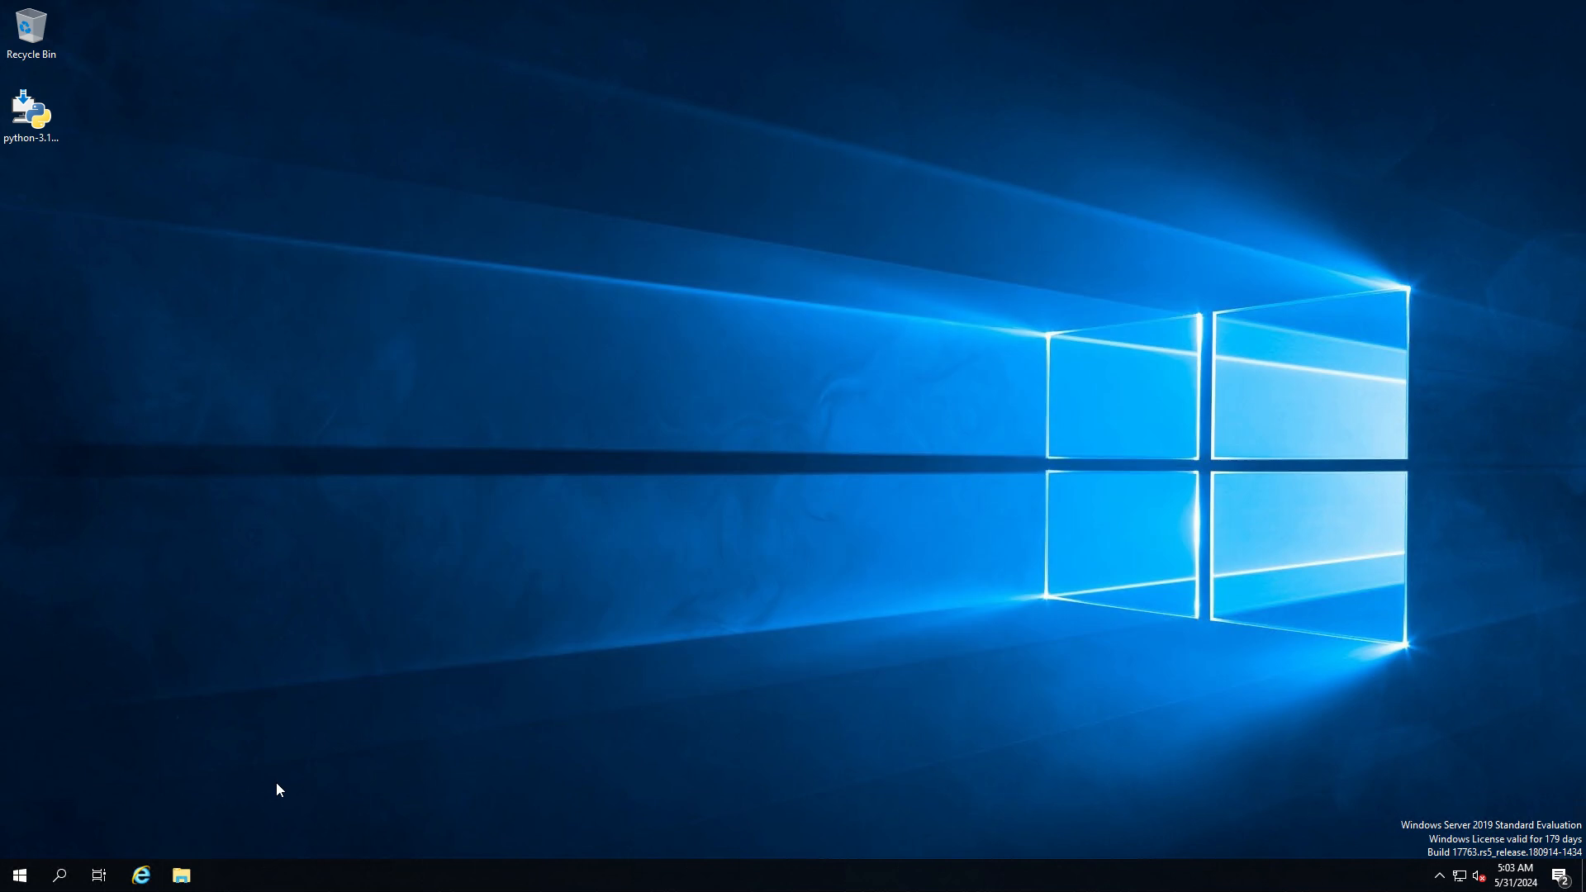
Run python in a new Command Prompt window to check the uninstallation, and close the window
click(61, 876)
text(com)
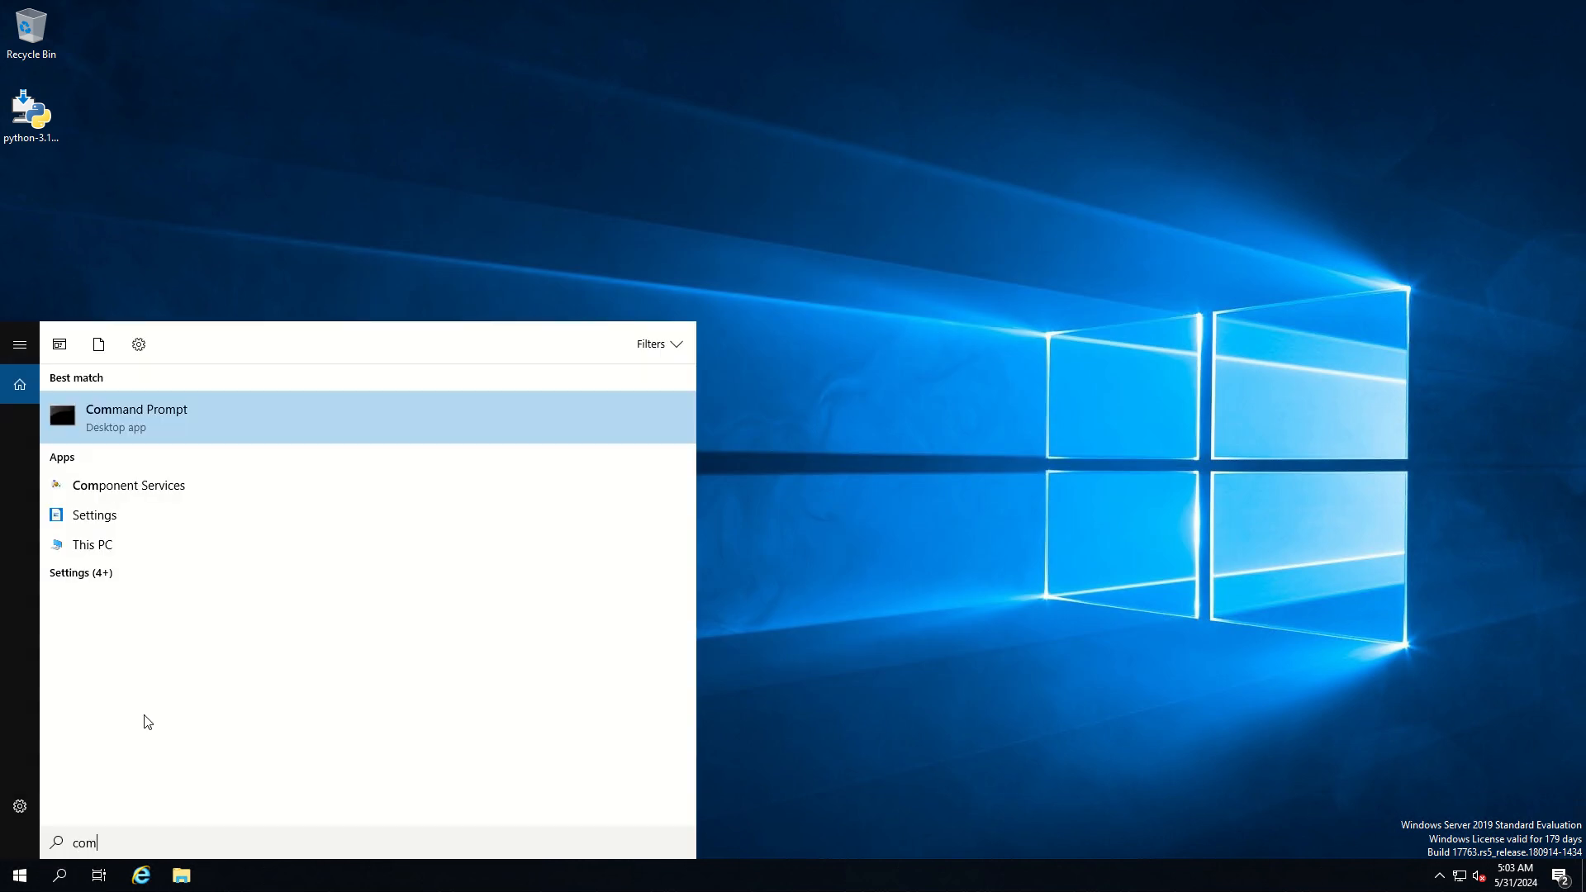
text(mand)
click(124, 421)
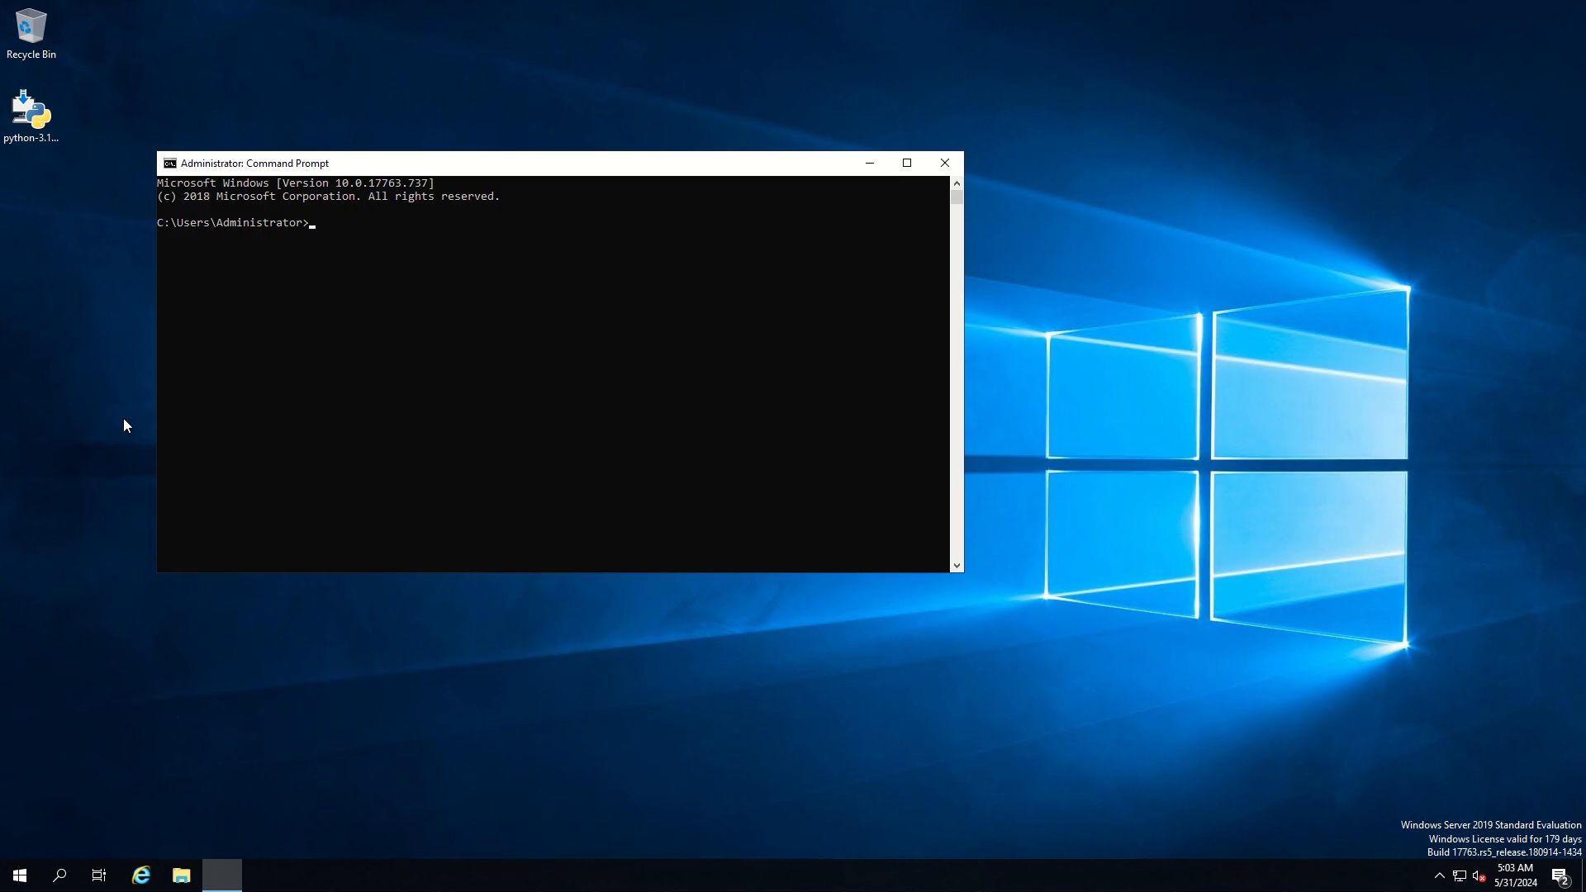
text(python)
key(Return)
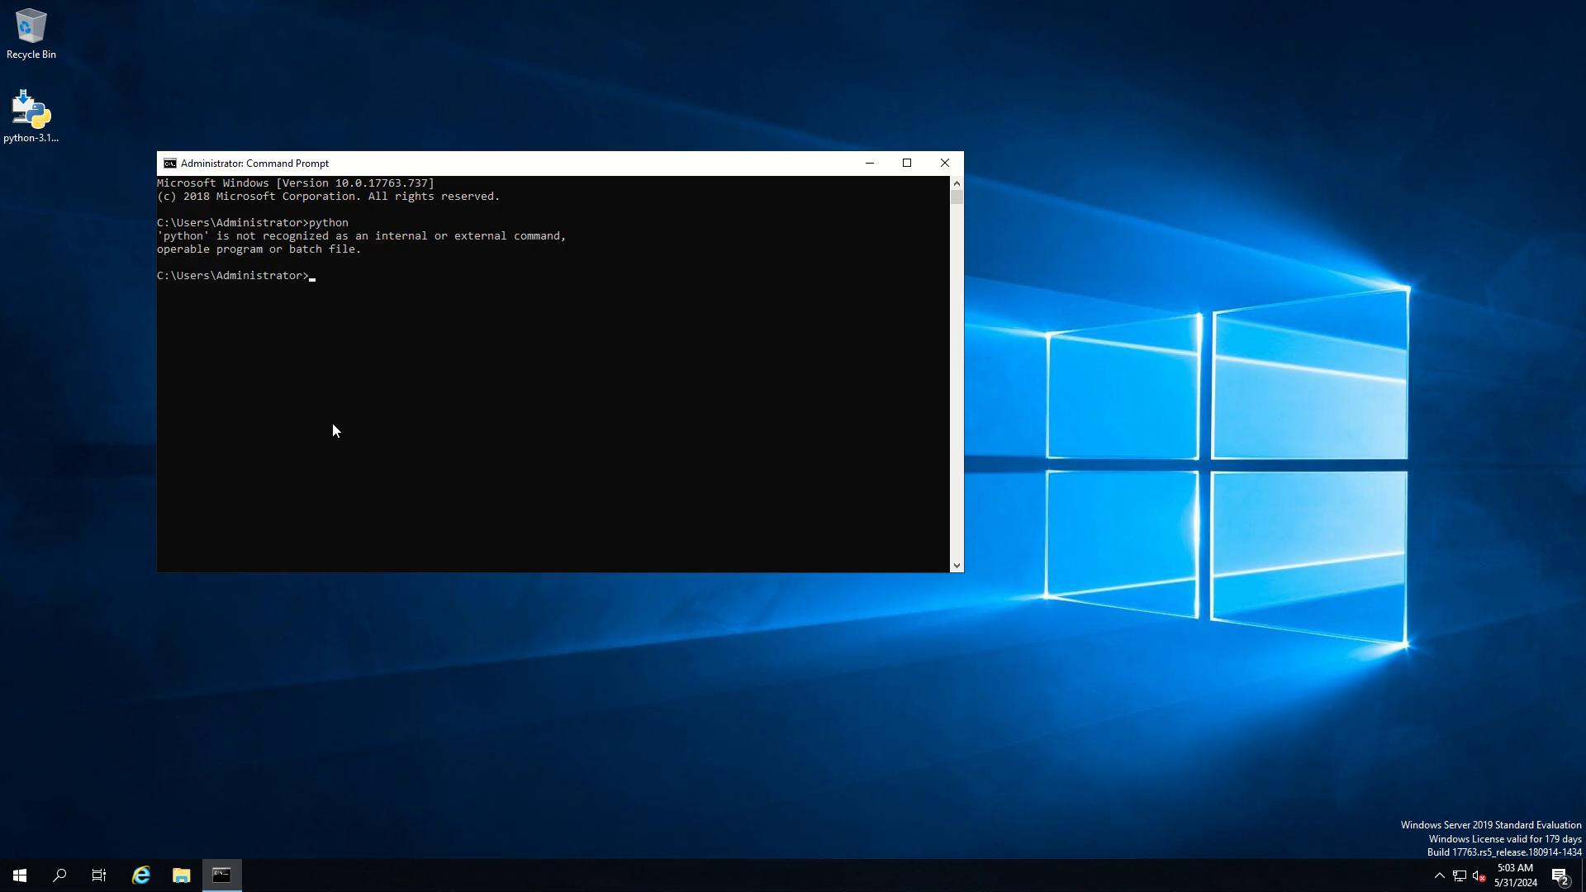
click(945, 162)
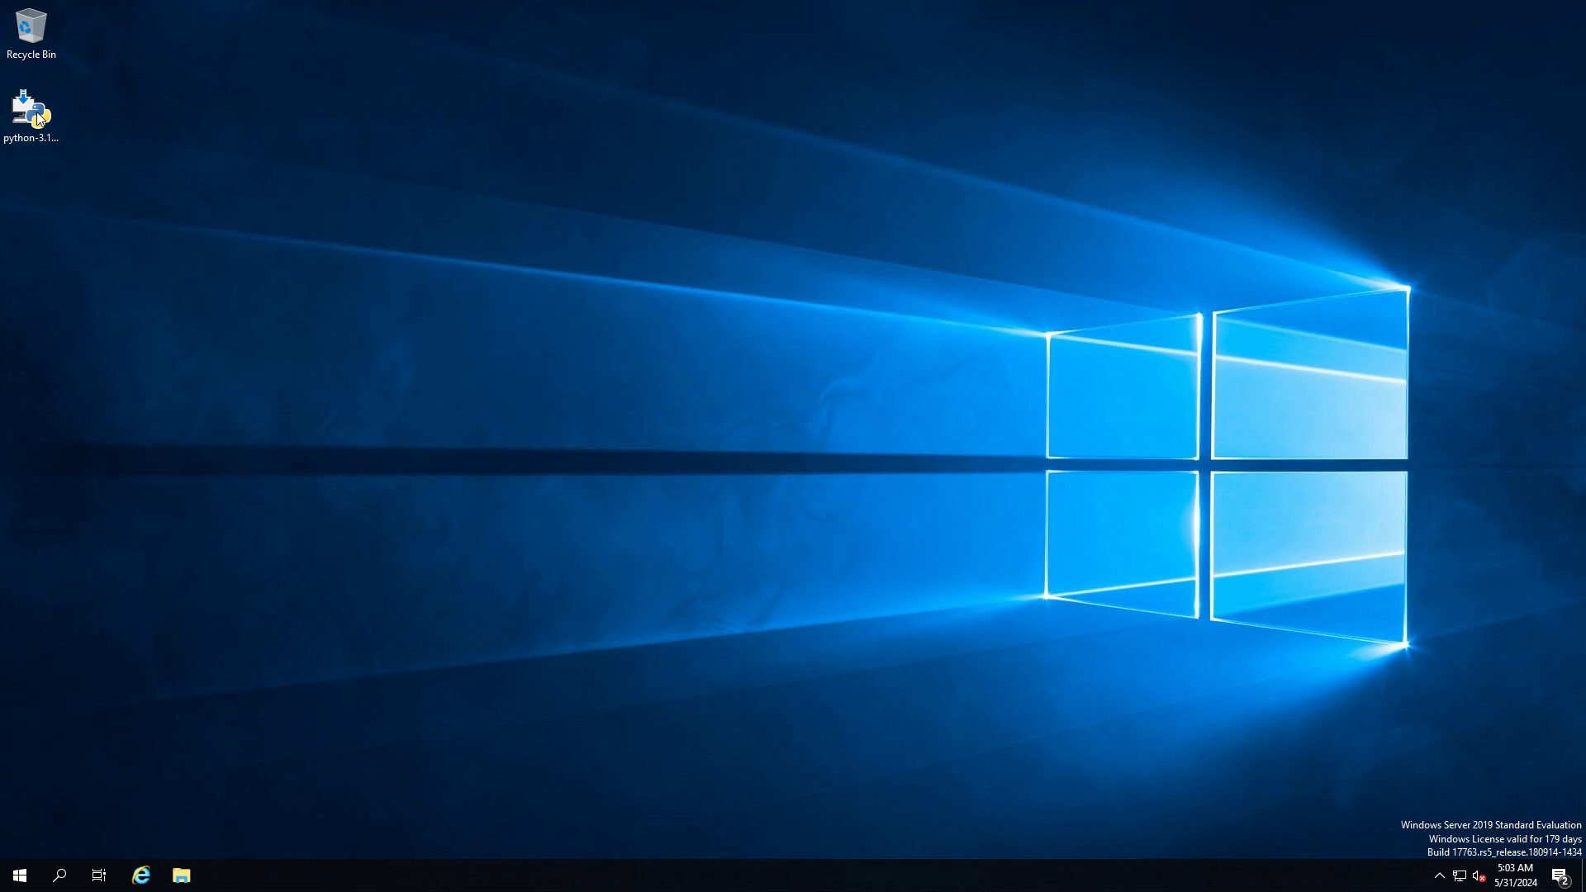
Move the python-3.12.3-amd64 installer to the upper middle of the desktop and launch it
drag(37, 112, 754, 208)
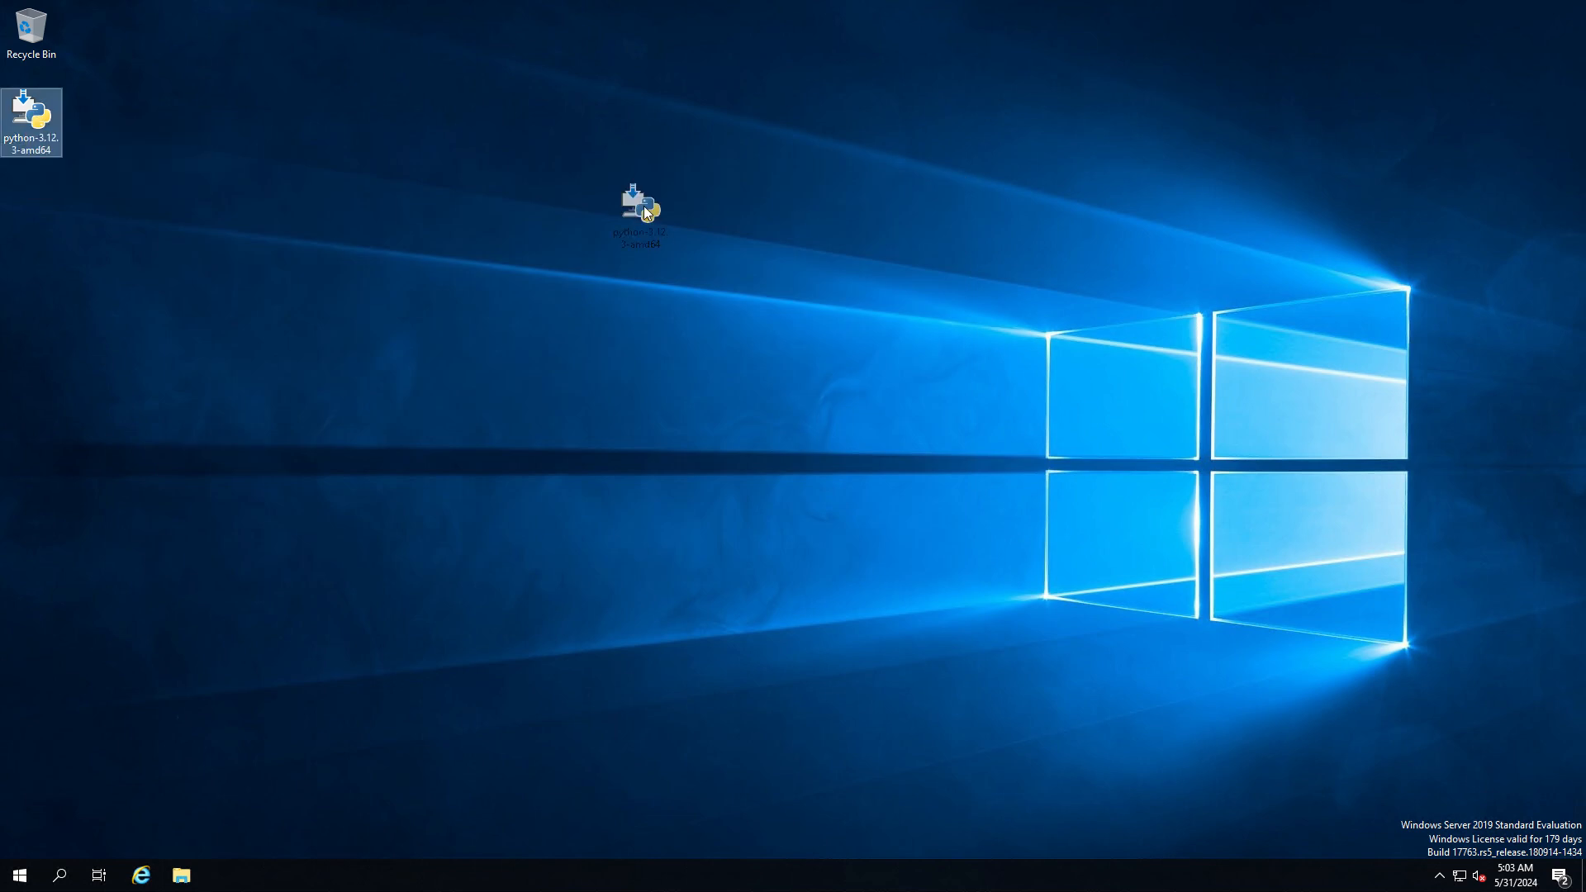
drag(643, 207, 684, 190)
double_click(779, 192)
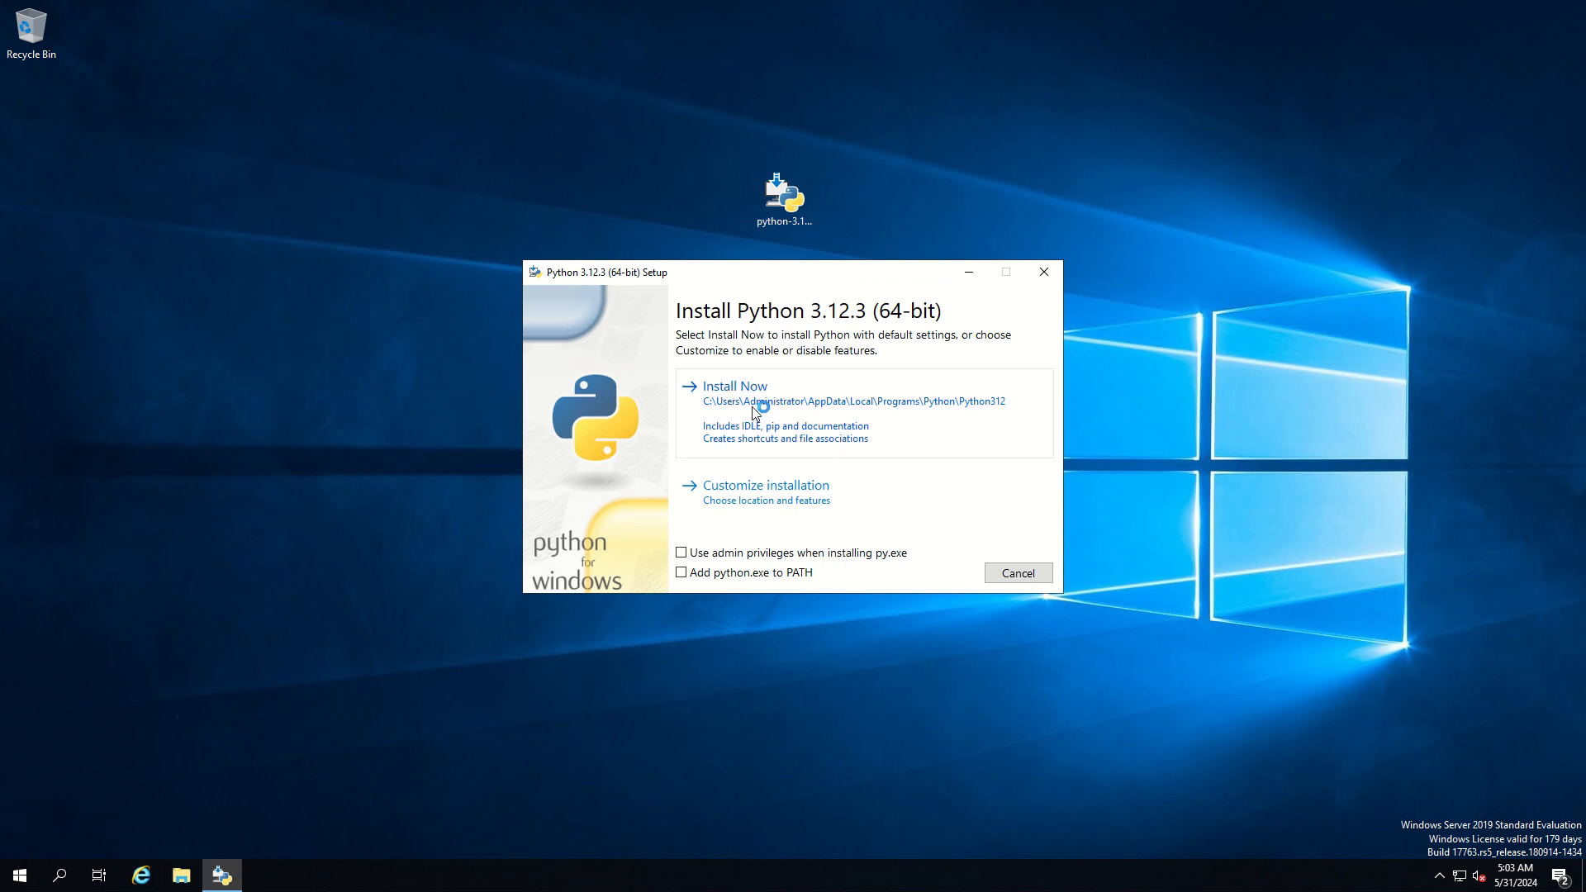
Install Python 3.12.3 with default settings, using admin privileges for py.exe and adding python.exe to PATH, and close the finished setup
click(681, 552)
click(680, 573)
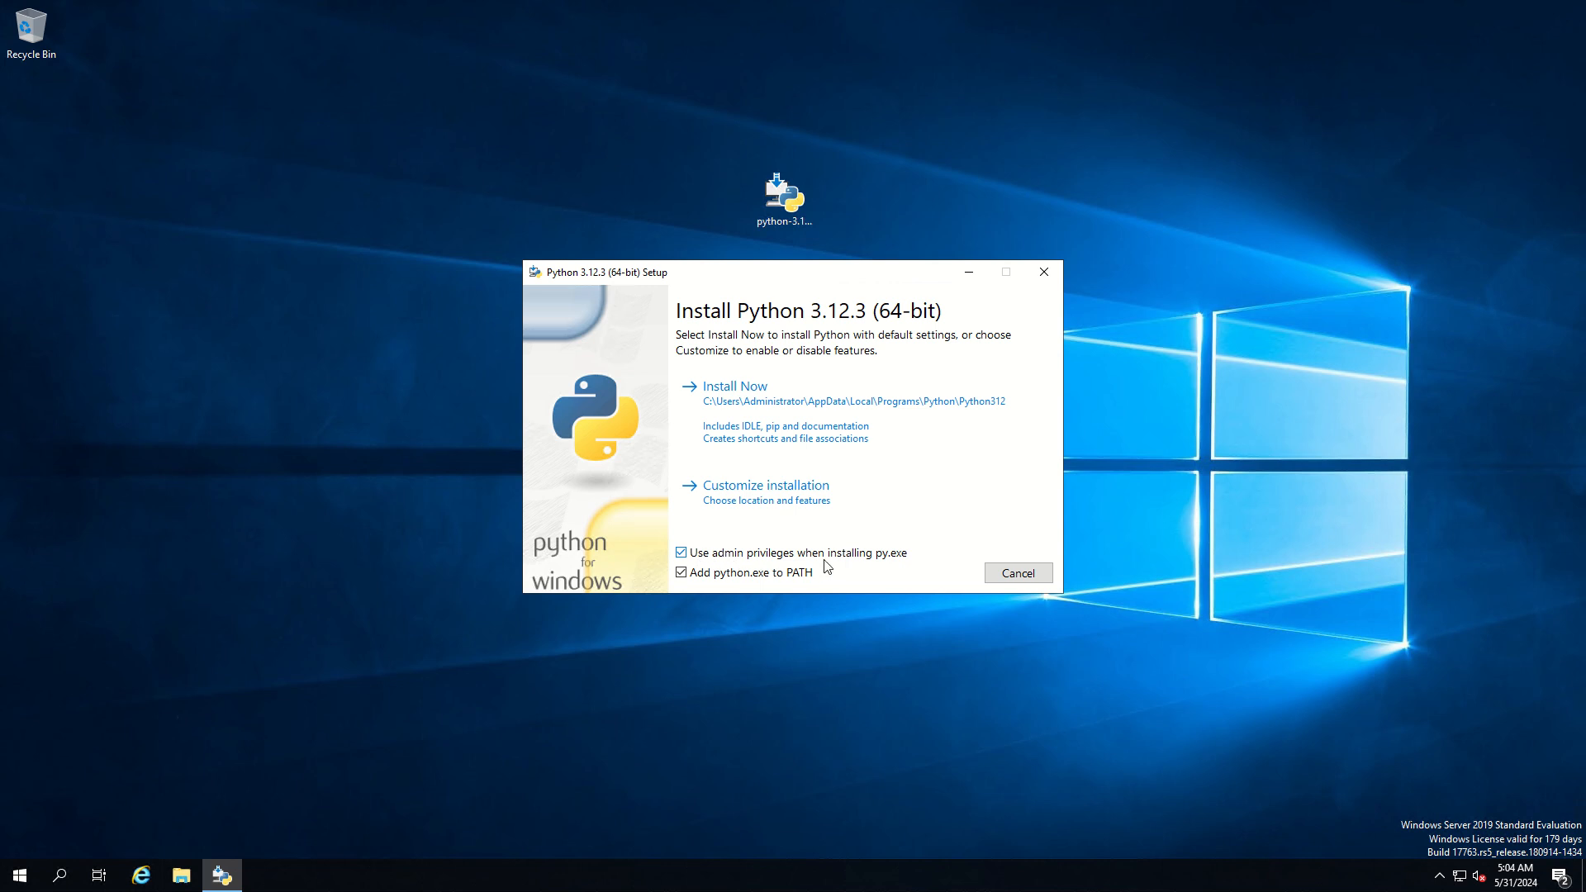
click(768, 413)
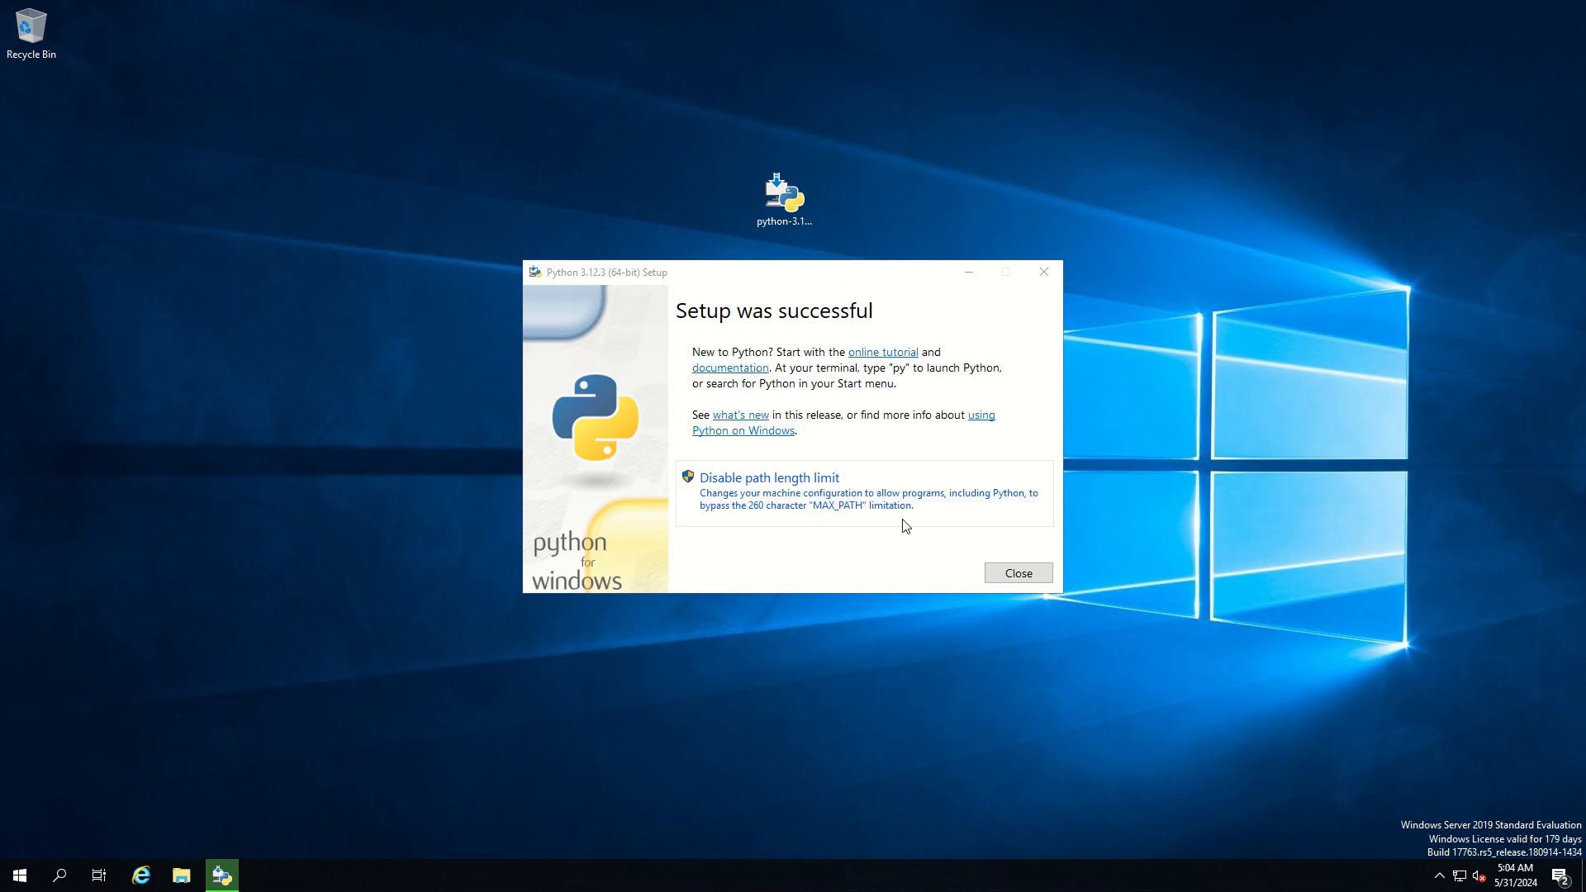
click(1017, 573)
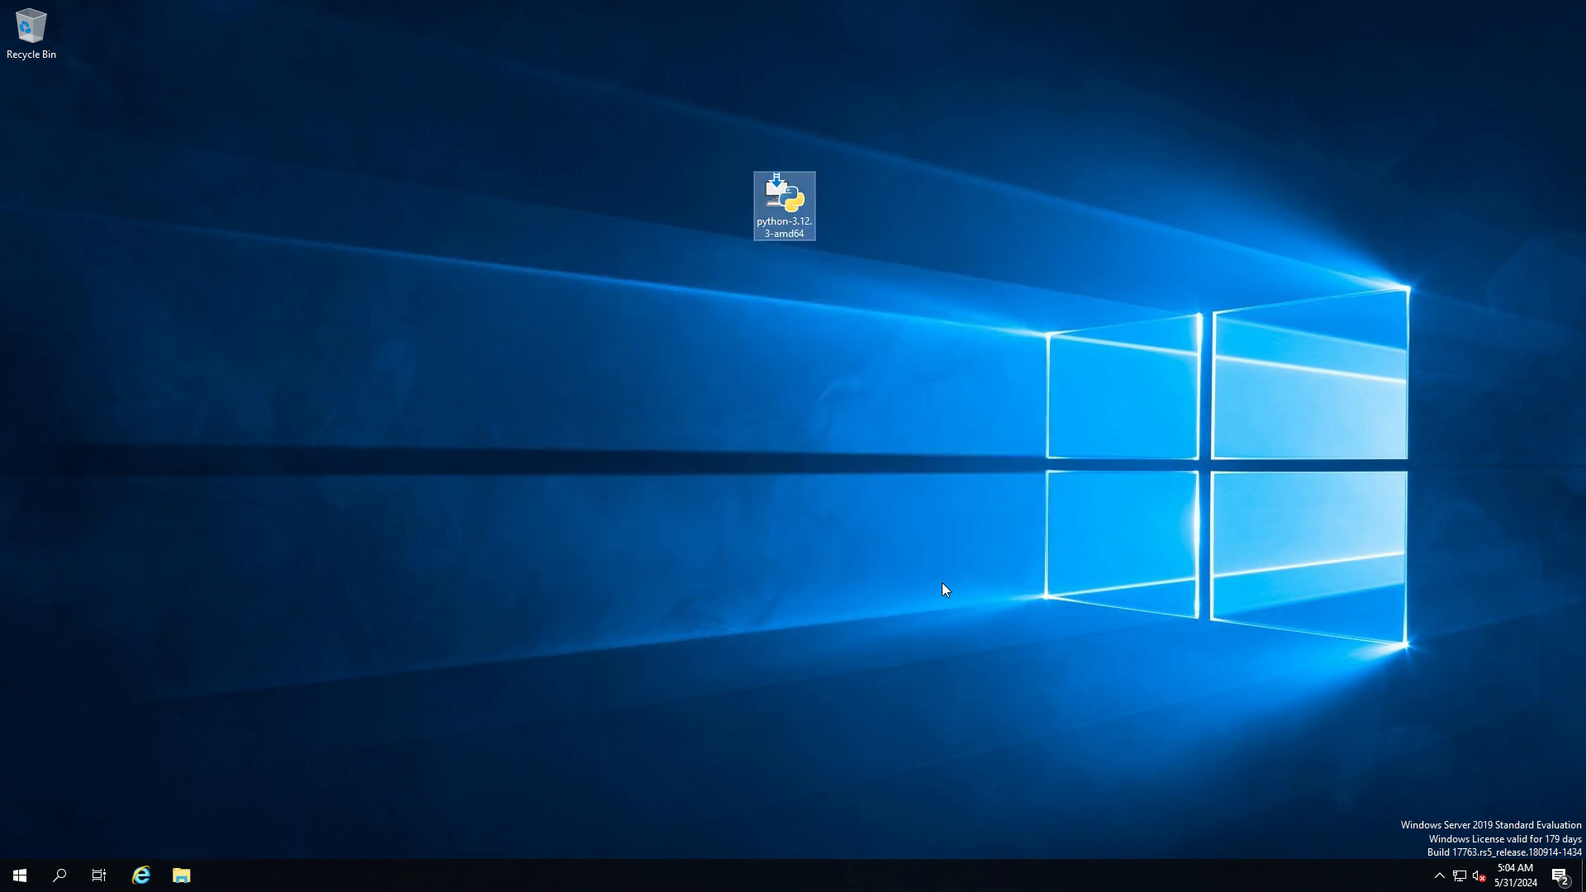
Find Command Prompt with the Windows search and start the Python interpreter in it with python
click(59, 877)
text(comm)
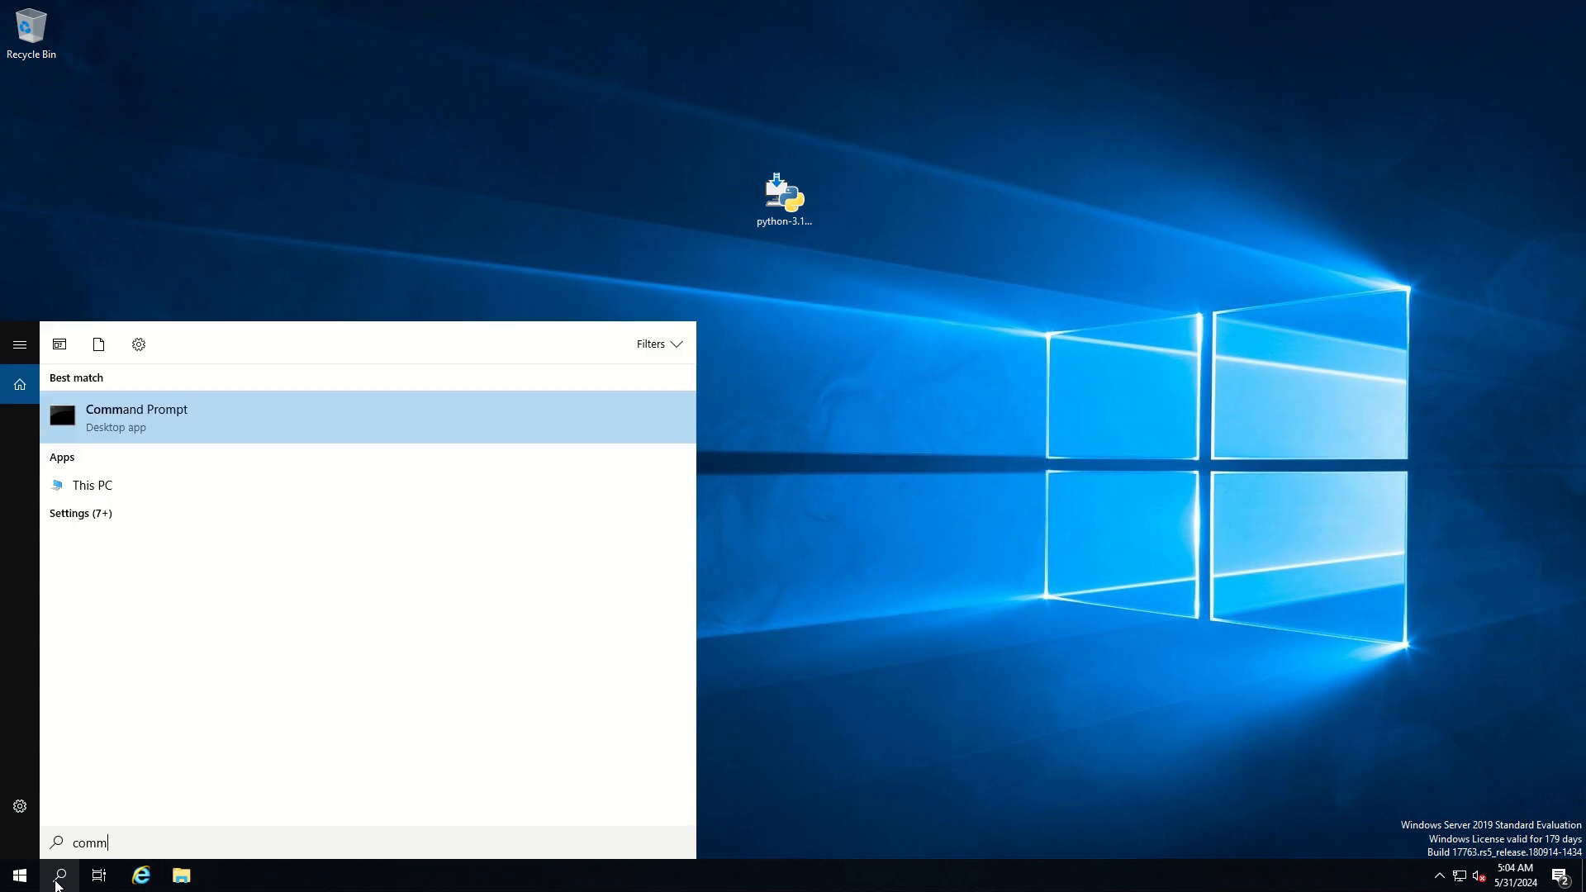
click(137, 425)
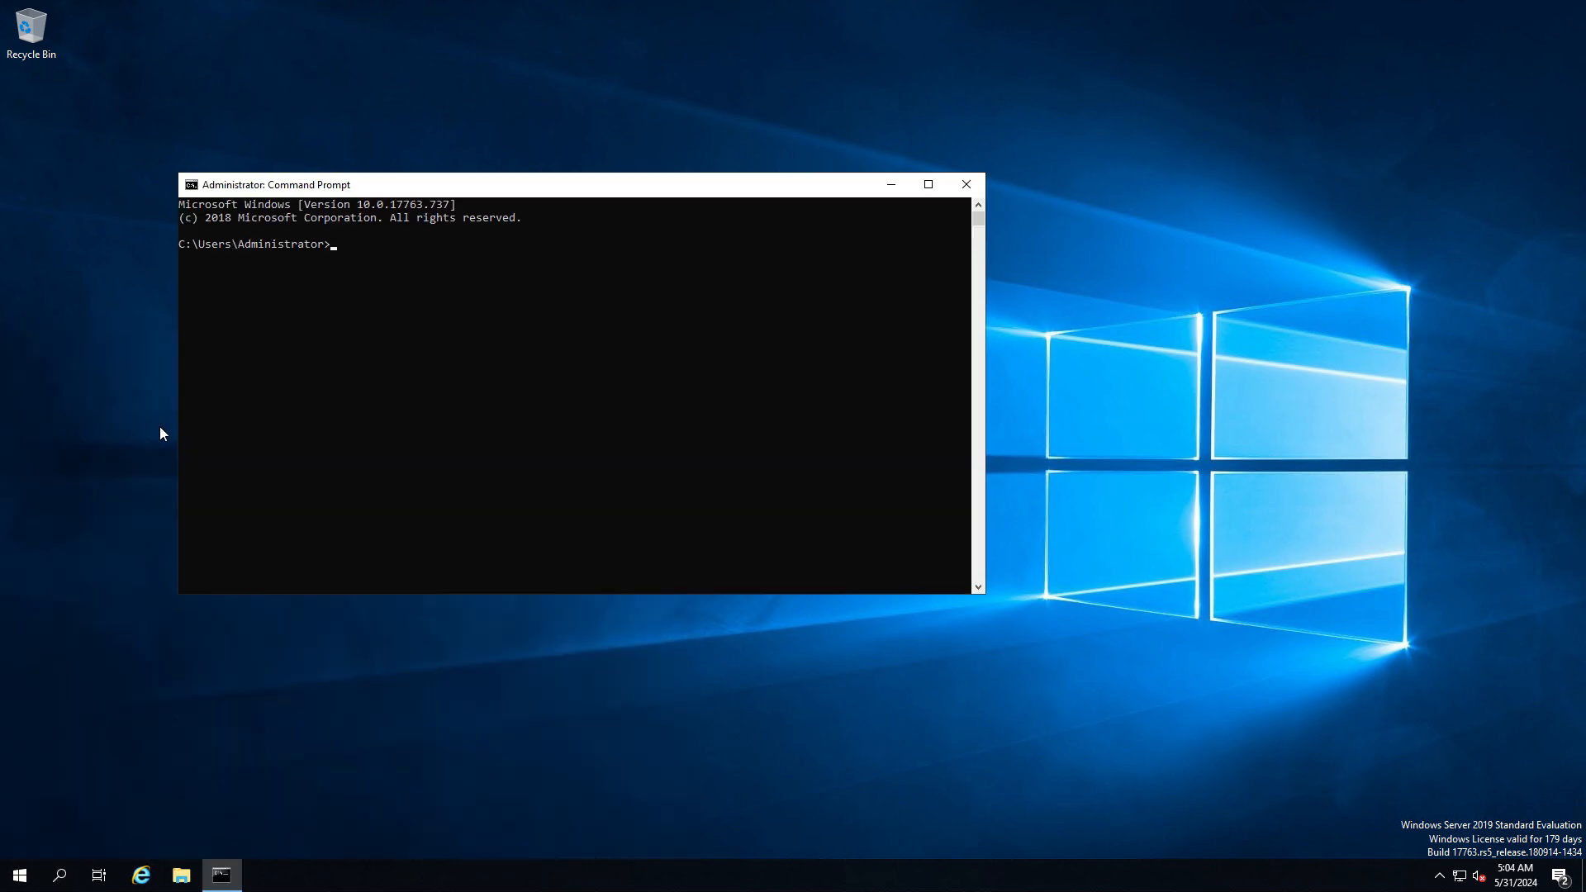
text(python)
key(Return)
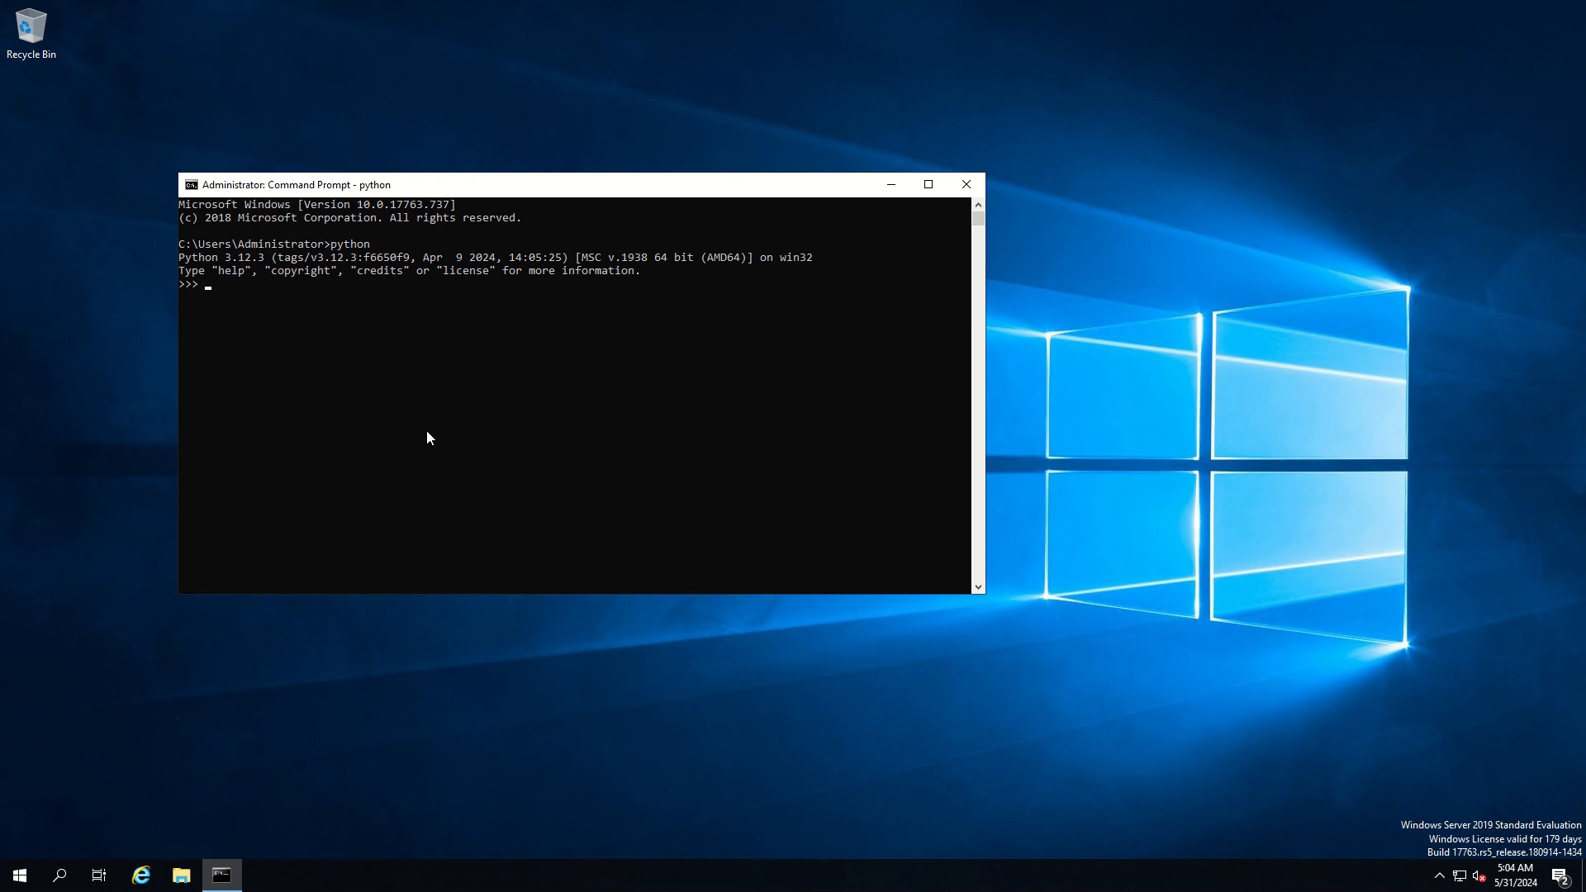
Try to print the text I am Ready in the Python interpreter with print("I am Ready)
text(print("I am Ready))
key(Return)
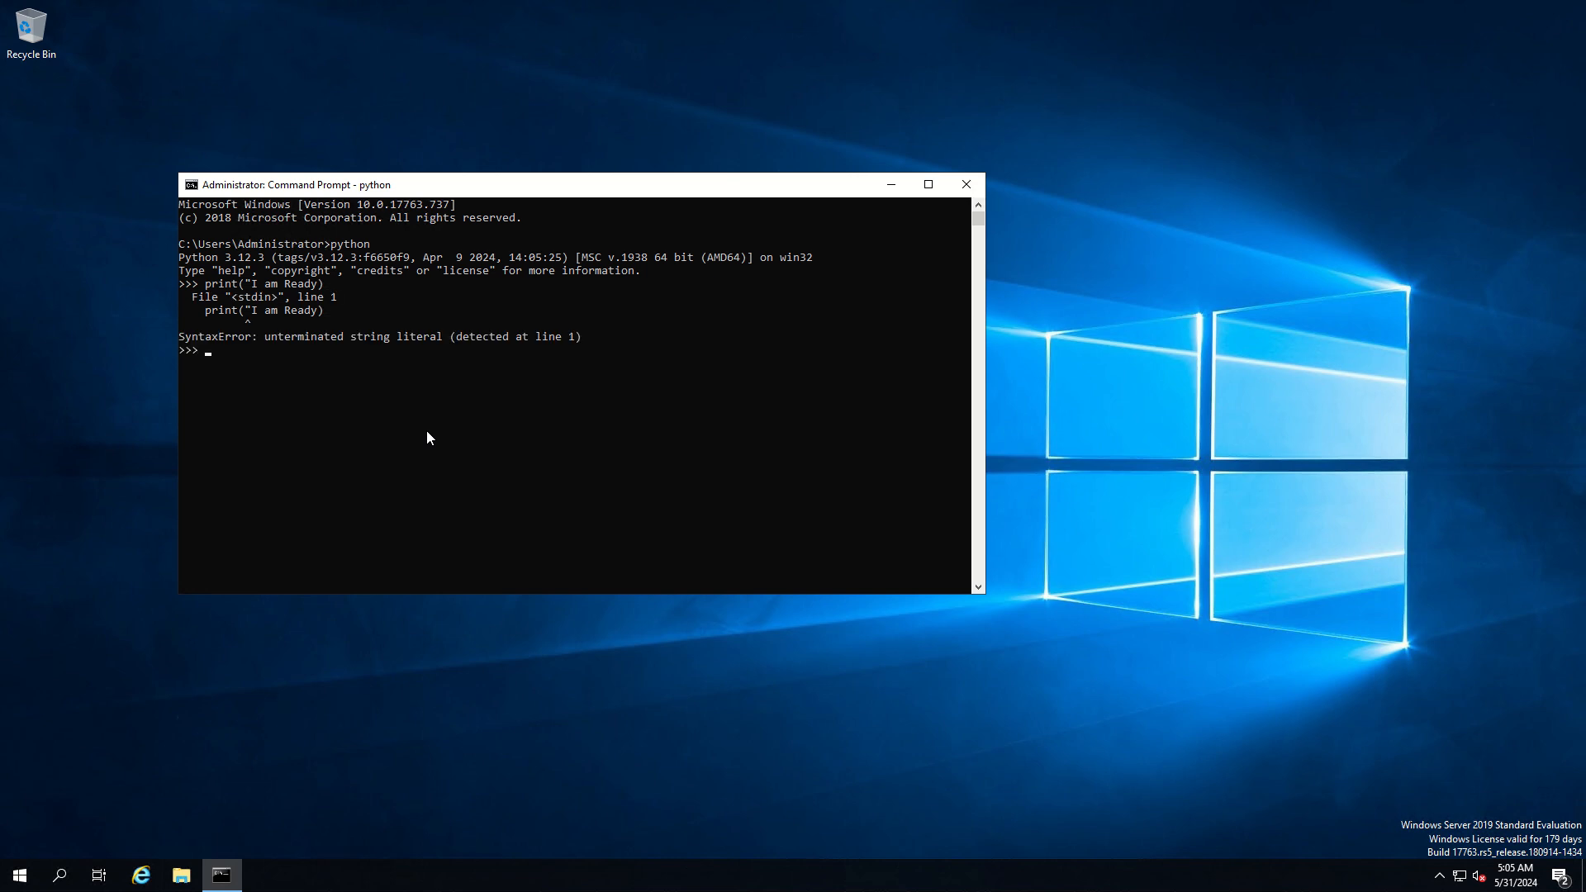
Recall the print statement, add the missing closing quotation mark, and run print("I am Ready")
key(Up)
key(Left)
text(")
key(Return)
Try to clear the Python interpreter's screen with clear and with cls
text(clear)
key(Return)
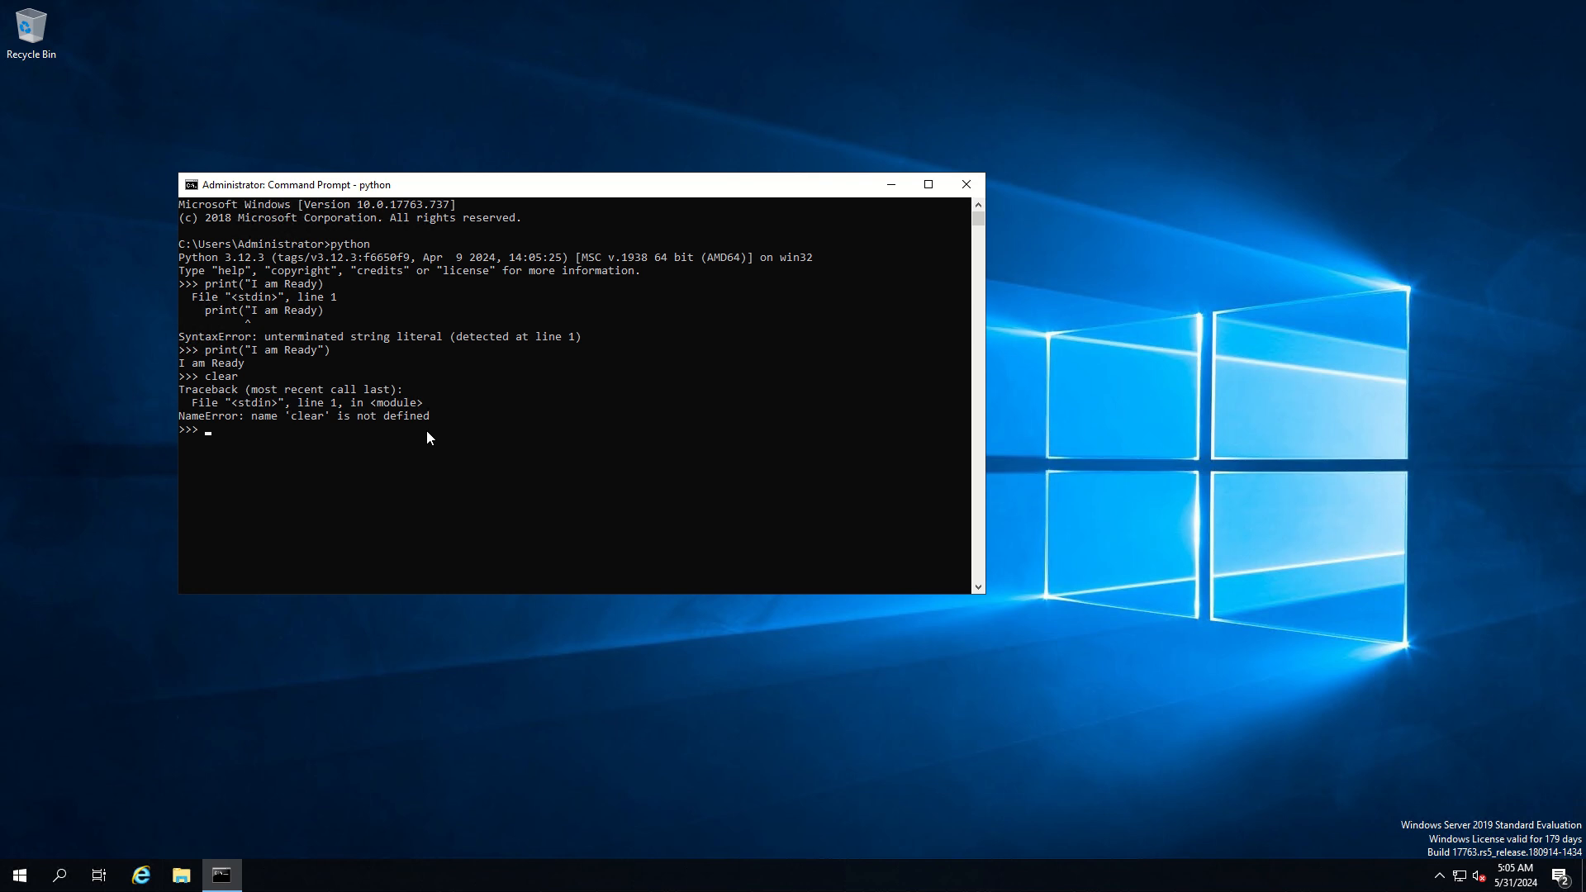
text(cls)
key(Return)
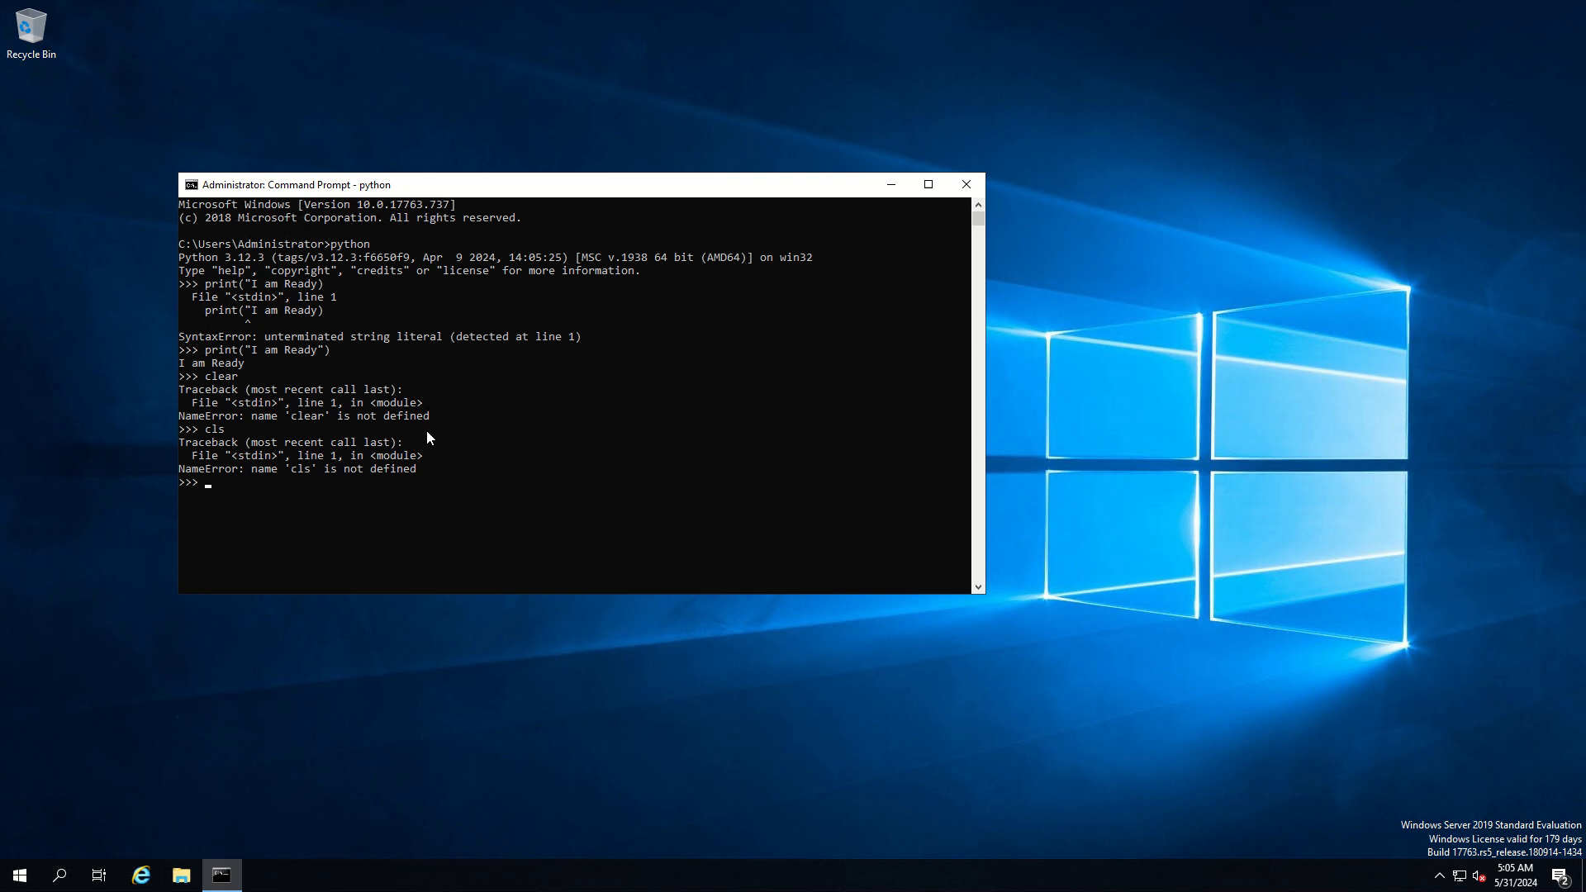
Try exit in the Python interpreter, and leave it for Command Prompt with exit();
text(exit)
key(Return)
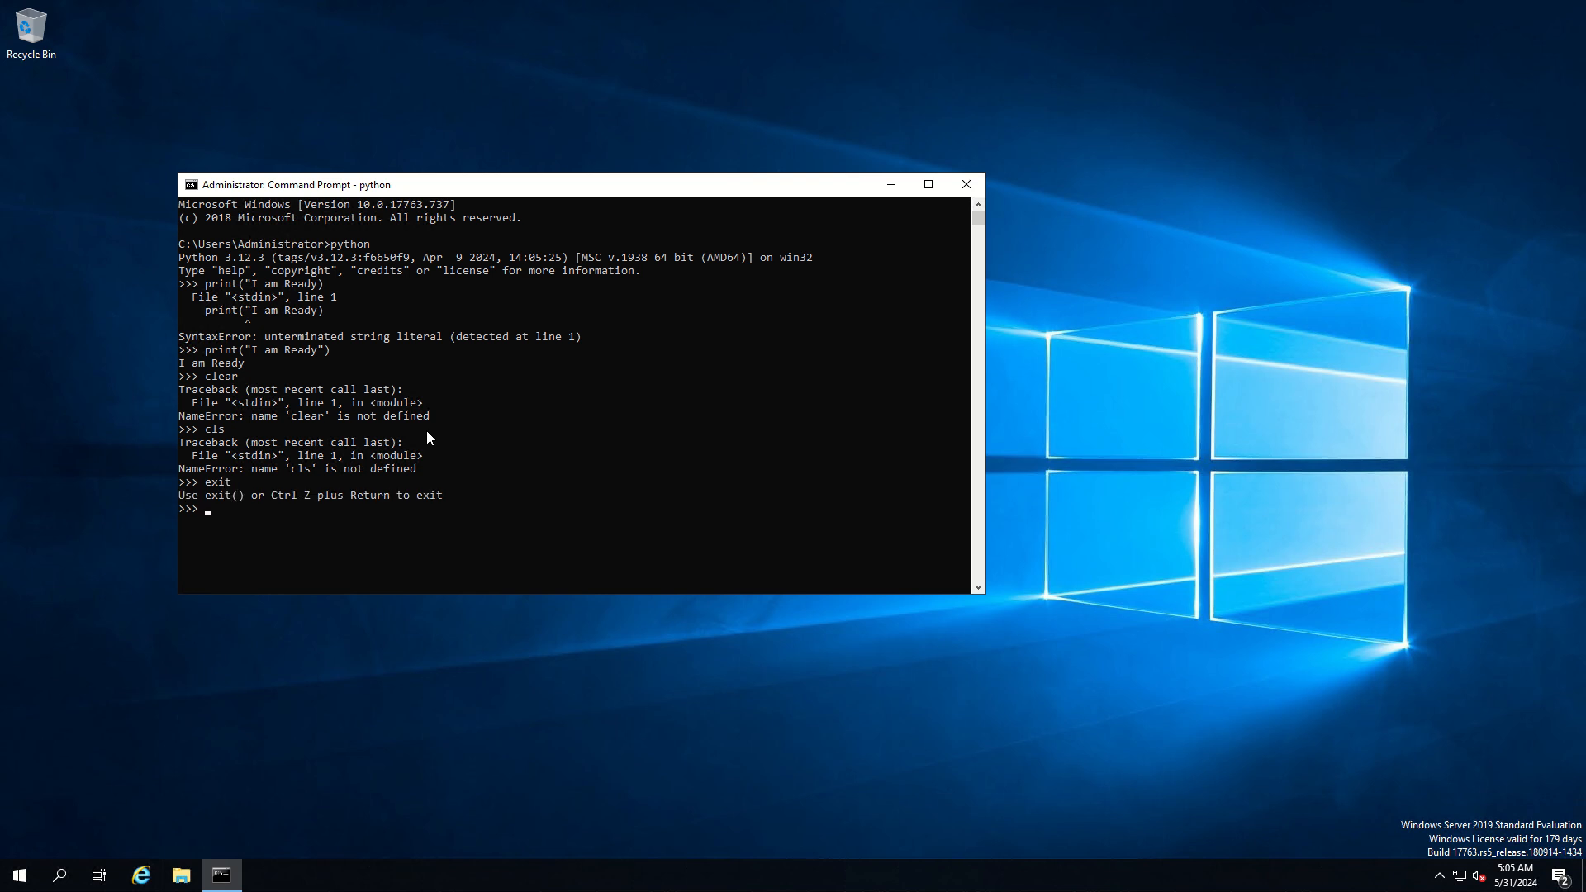
text(exit();)
key(Return)
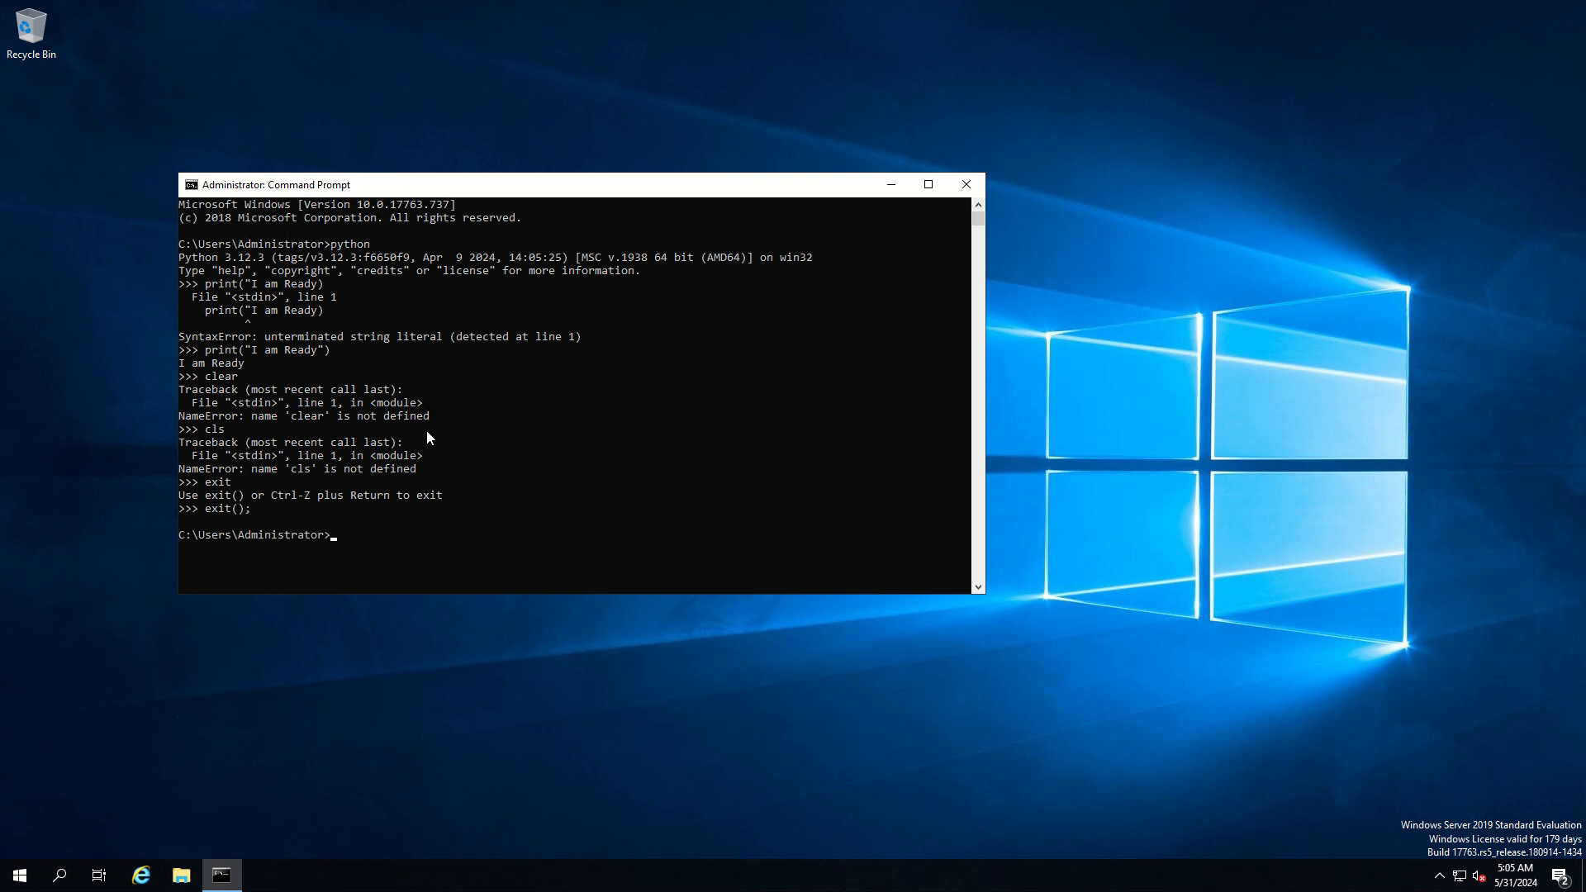
Try to clear the Command Prompt screen with the clear command
text(CLEA)
key(BackSpace)
key(BackSpace)
key(BackSpace)
text(cl)
key(BackSpace)
key(BackSpace)
key(BackSpace)
text(clear)
key(Return)
Clear the Command Prompt screen with the cls command
text(c)
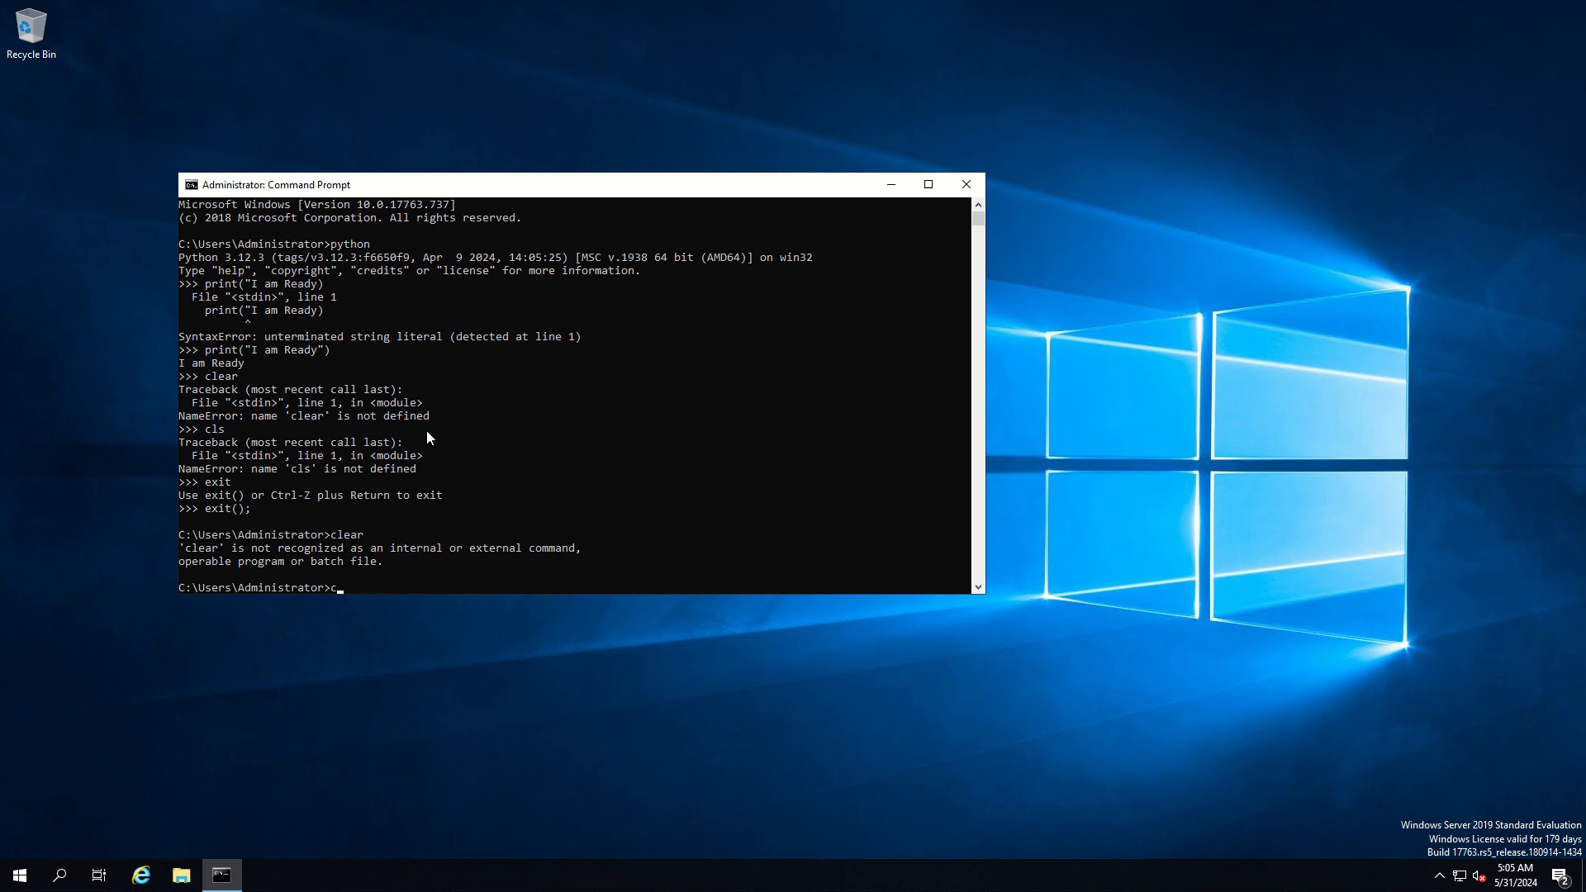
text(ls)
key(Return)
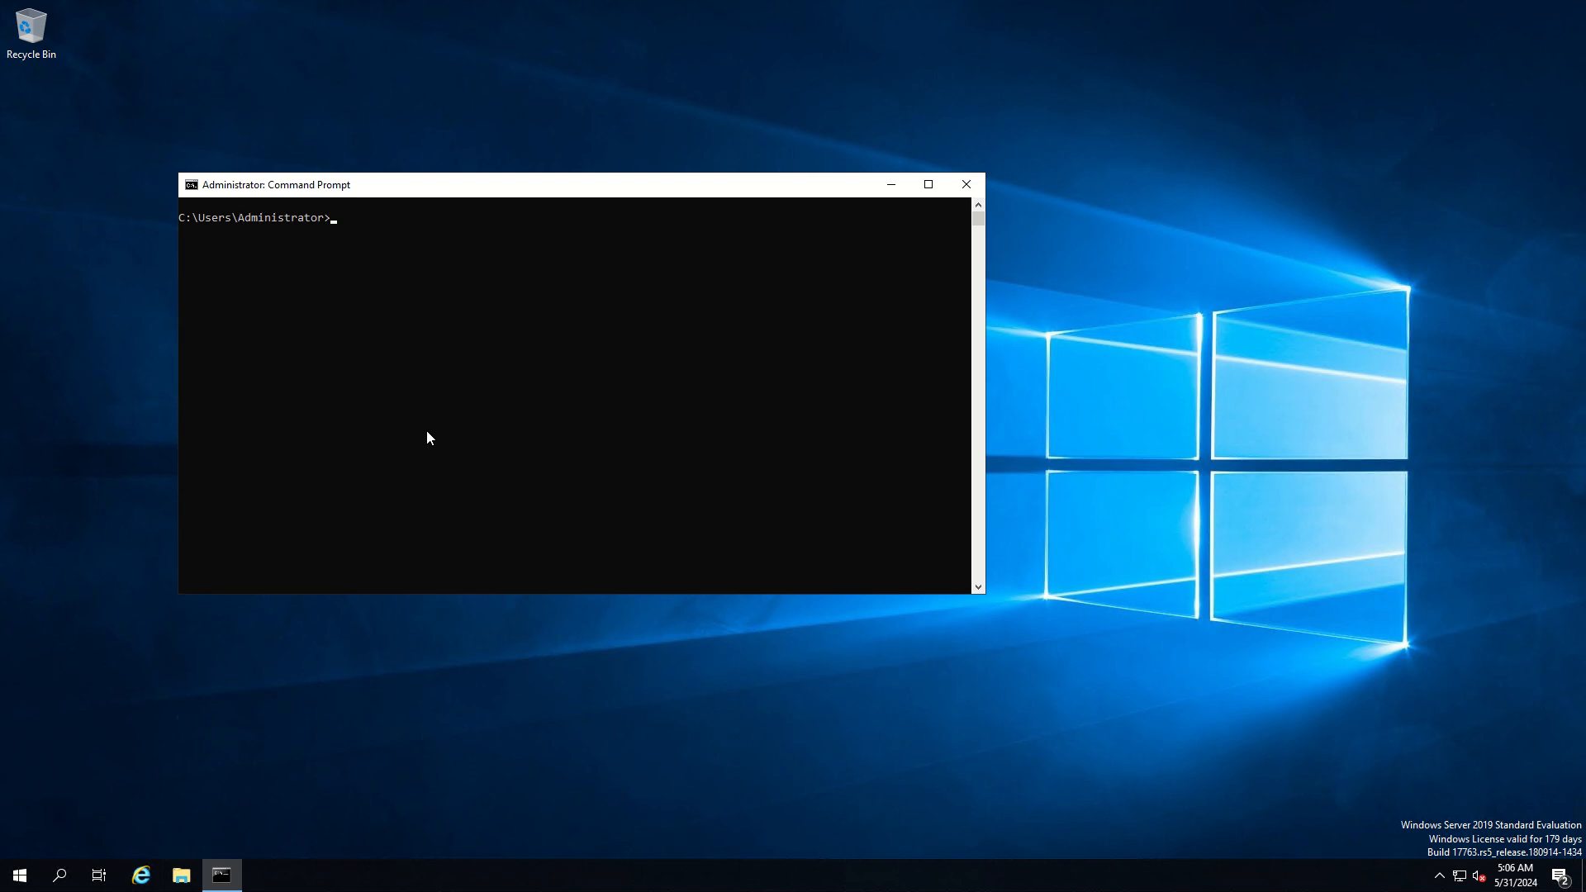